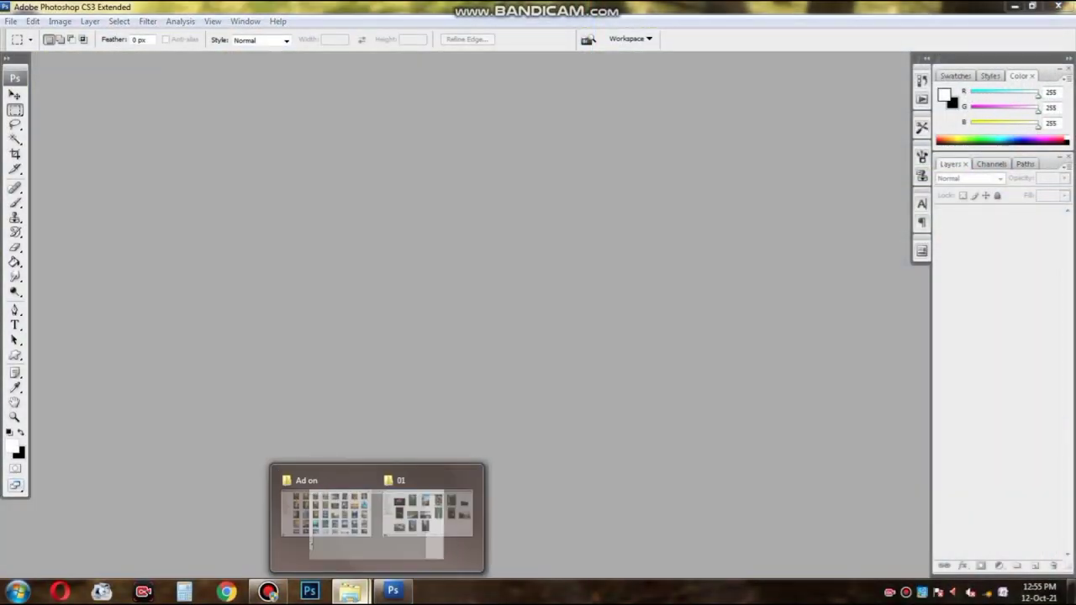
Step: Try the pexels-dids and waterfall photos, dismissing both without opening them
scroll(588, 303, "up", 3)
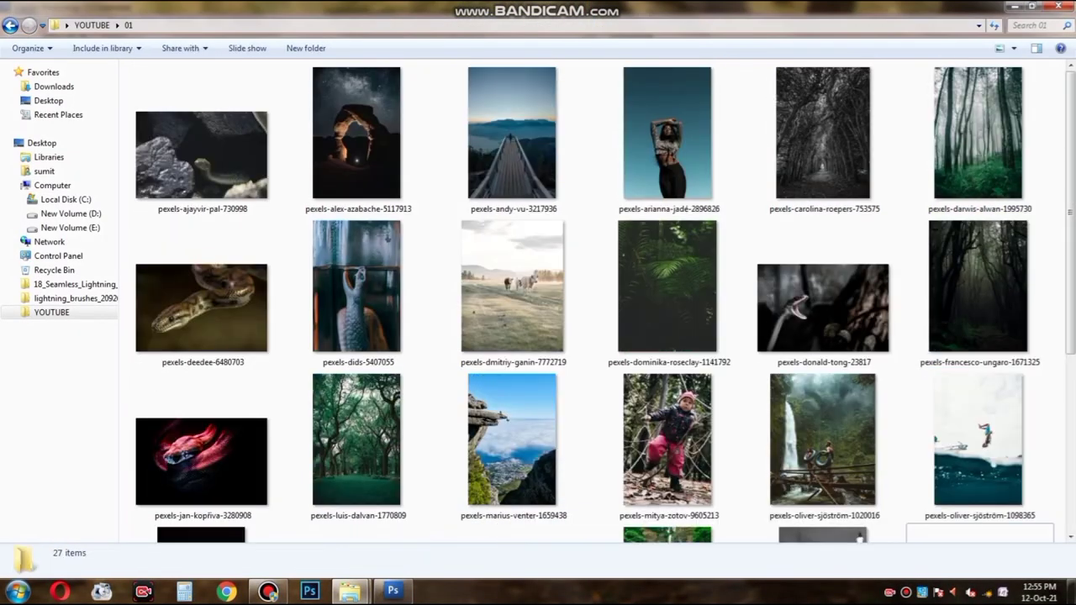
left_click_drag(356, 286, 537, 302)
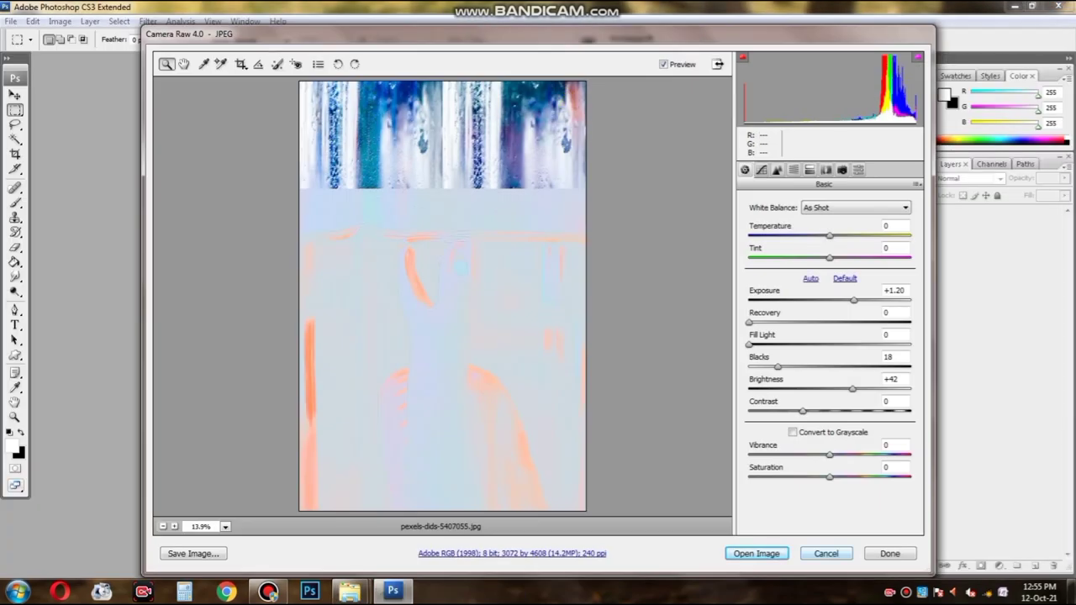
key("Escape")
left_click(349, 590)
scroll(588, 303, "up", 1)
double_click(670, 303)
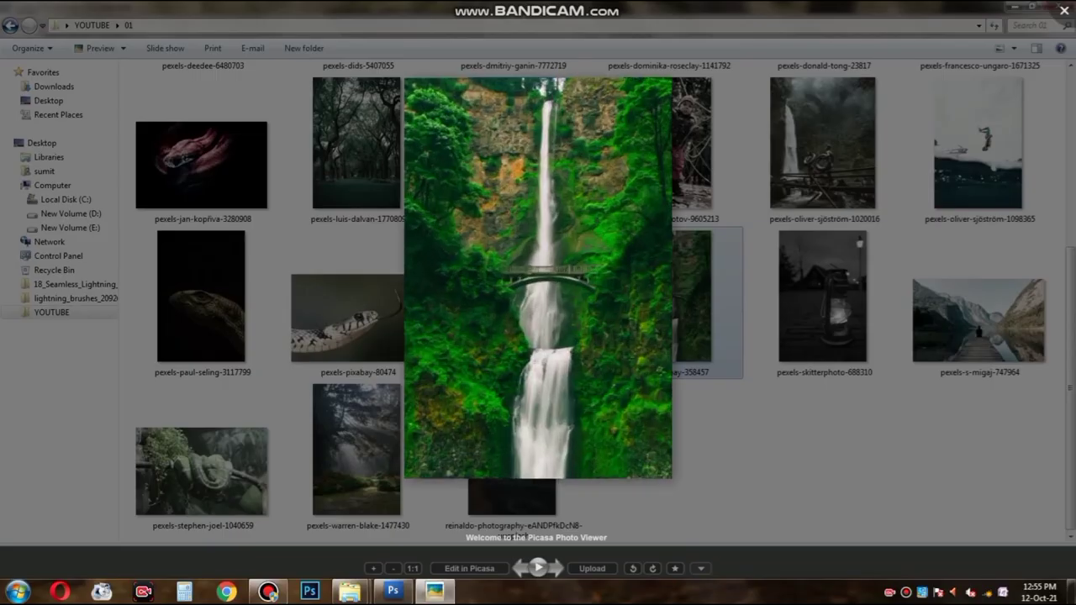
key("Escape")
left_click_drag(684, 302, 538, 303)
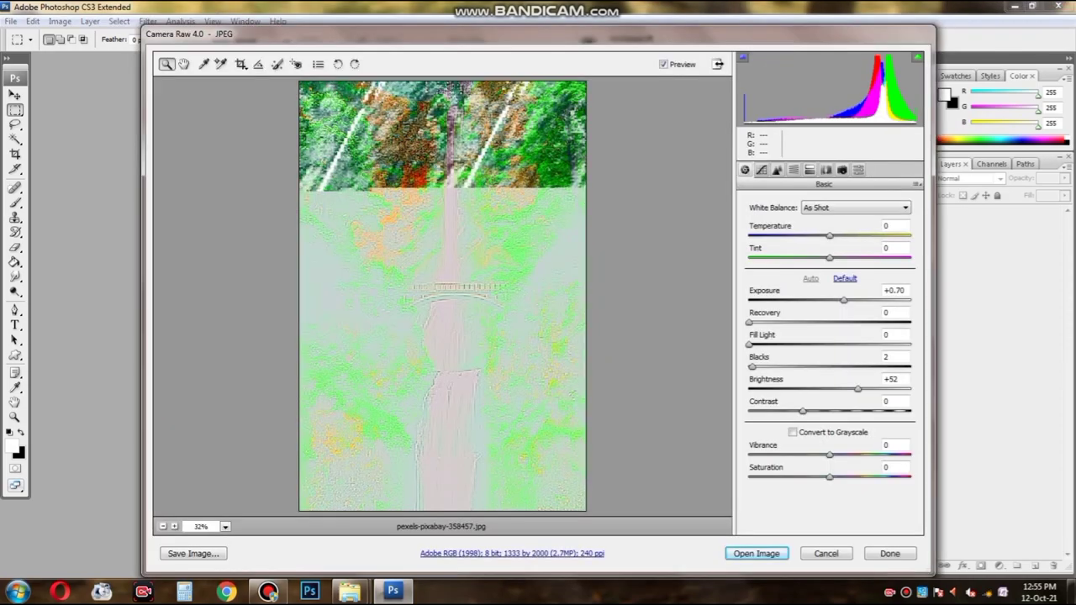
key("Escape")
Step: Open photo 377.jpg from the Ad on folder in Photoshop and zoom in on it
left_click(348, 591)
left_click(281, 516)
scroll(588, 303, "down", 5)
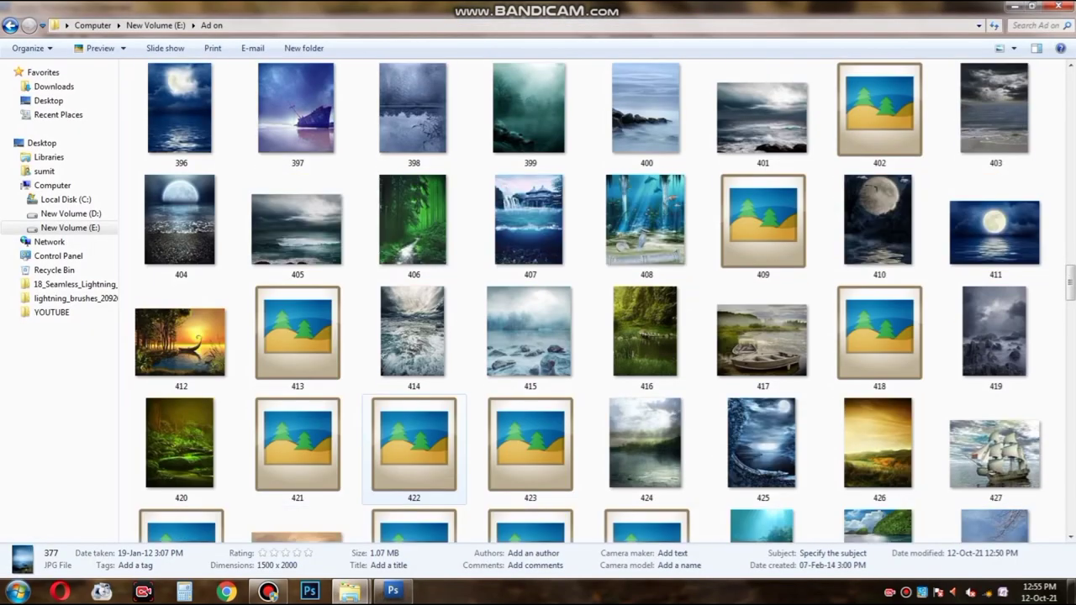
scroll(762, 336, "down", 10)
scroll(763, 336, "down", 3)
scroll(762, 336, "up", 8)
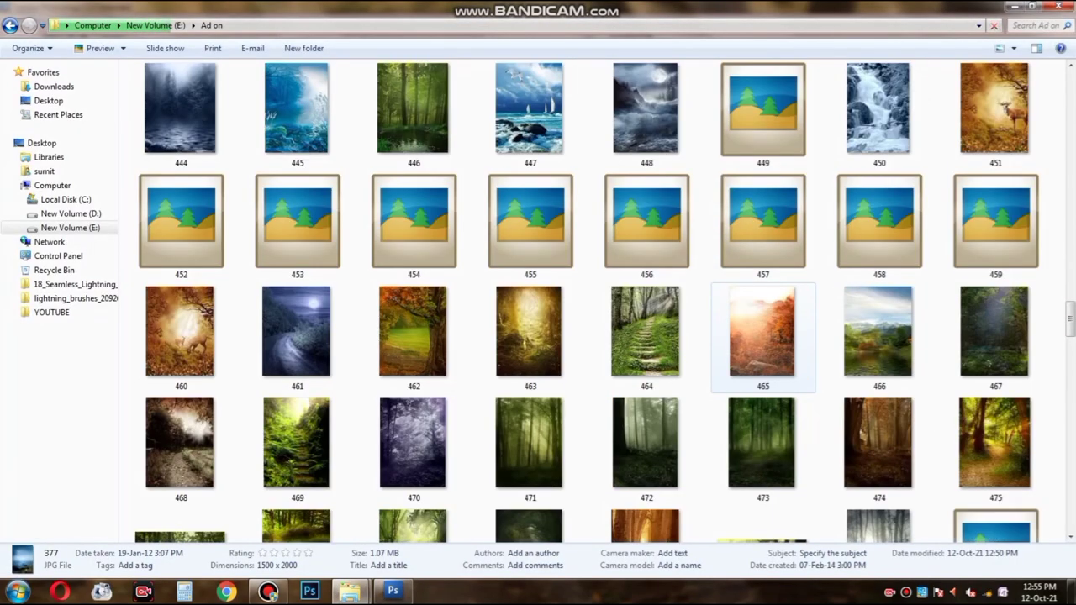
scroll(762, 336, "up", 6)
mouse_move(816, 143)
left_mouse_down()
mouse_move(577, 408)
mouse_move(384, 576)
mouse_move(538, 302)
left_mouse_up()
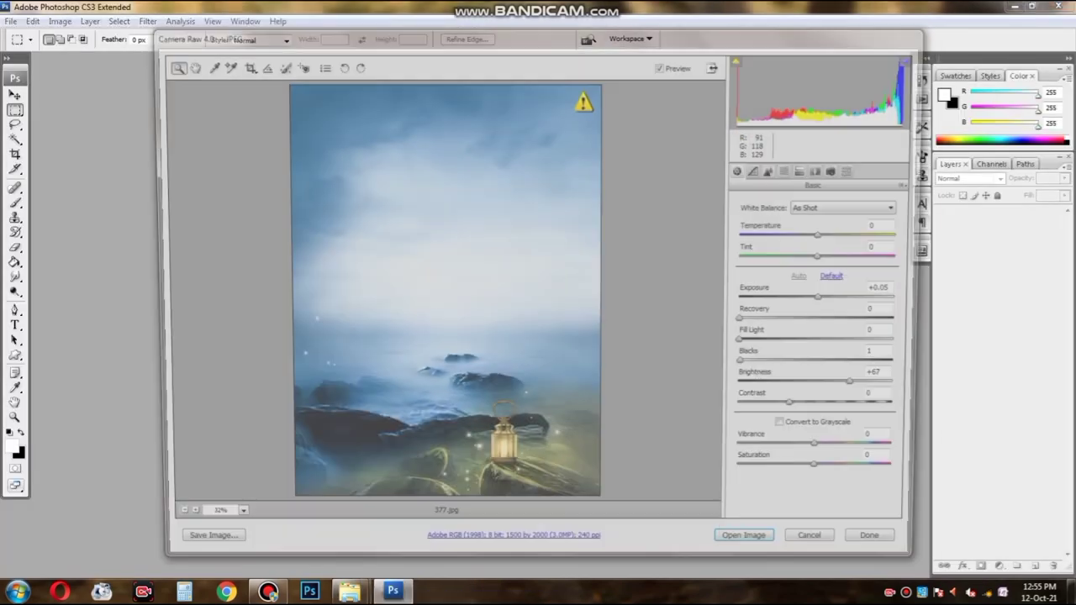
key("Return")
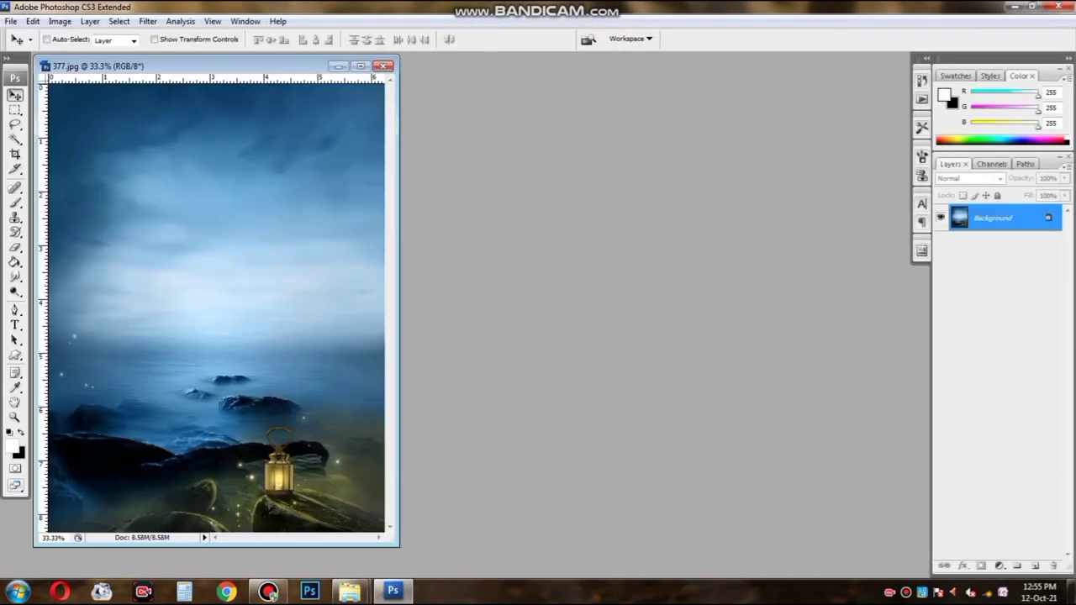
key("ctrl+0")
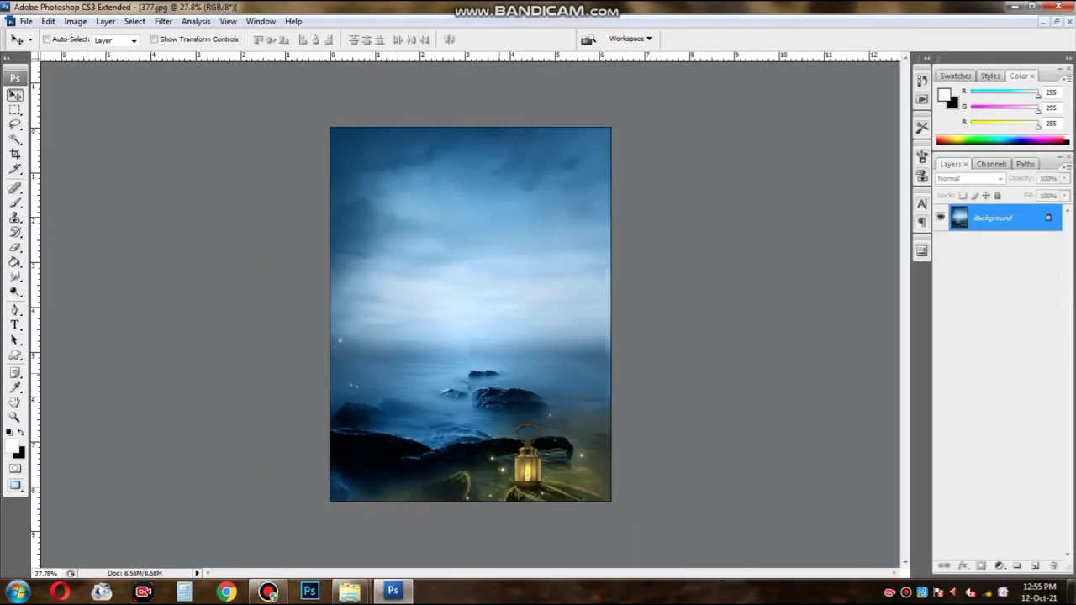
key("ctrl+plus")
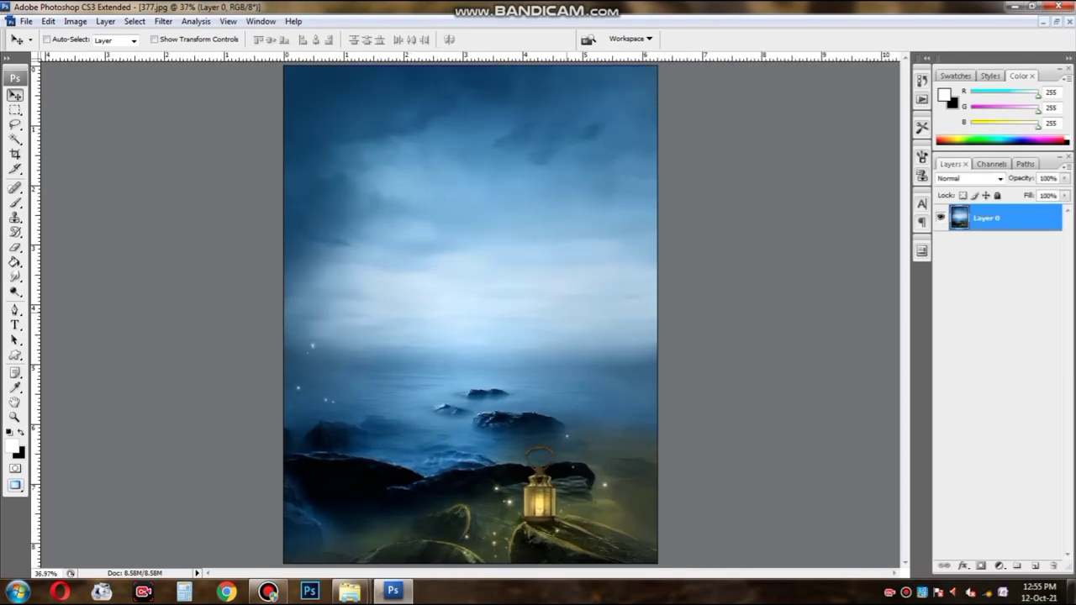
Step: Browse the seascape photos in Picasa, then open the tall ship photo 391.jpg in Photoshop
left_click(277, 523)
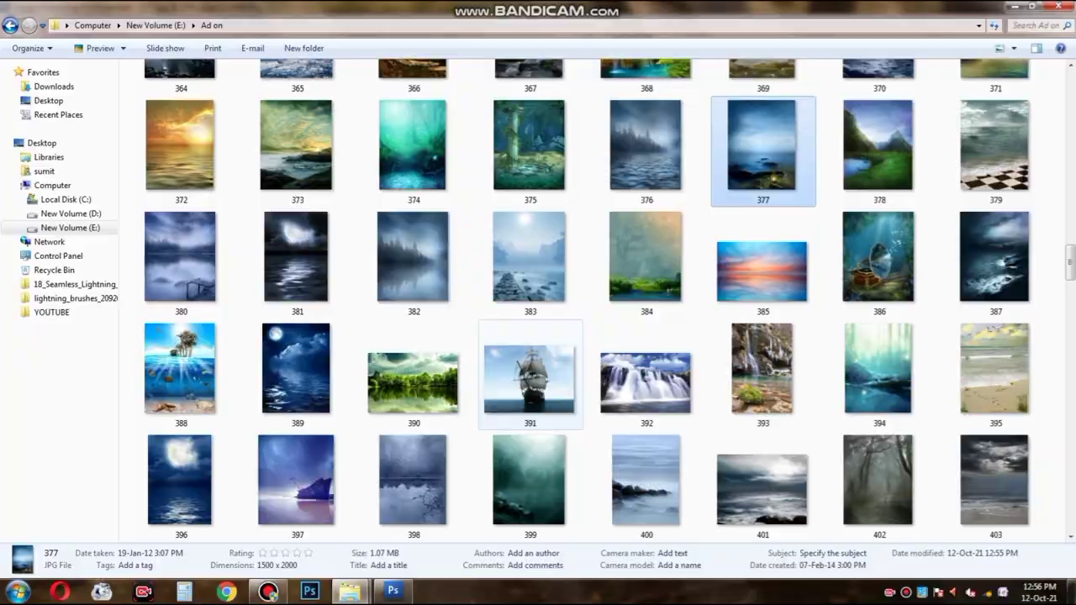
double_click(529, 378)
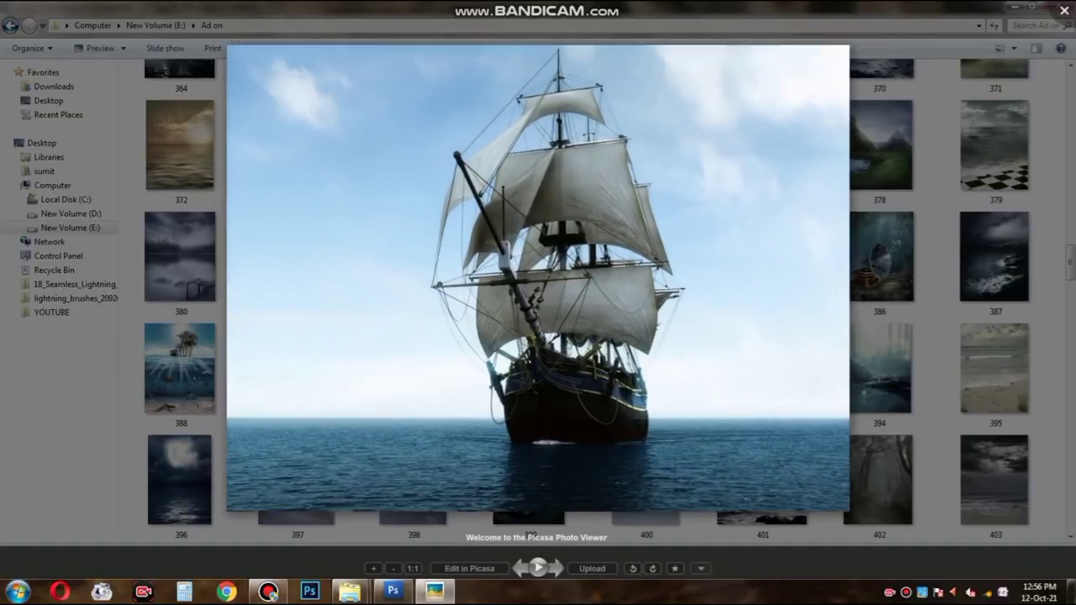
key("Left")
key("Left")
key("Left")
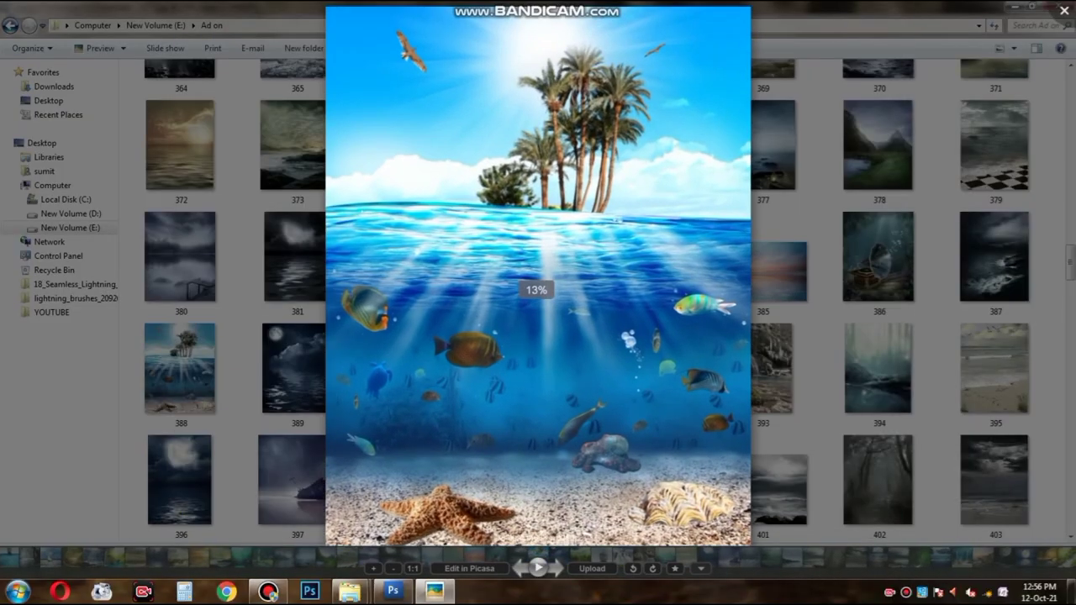
key("Left")
key("Left")
key("Right")
key("Left")
key("Left")
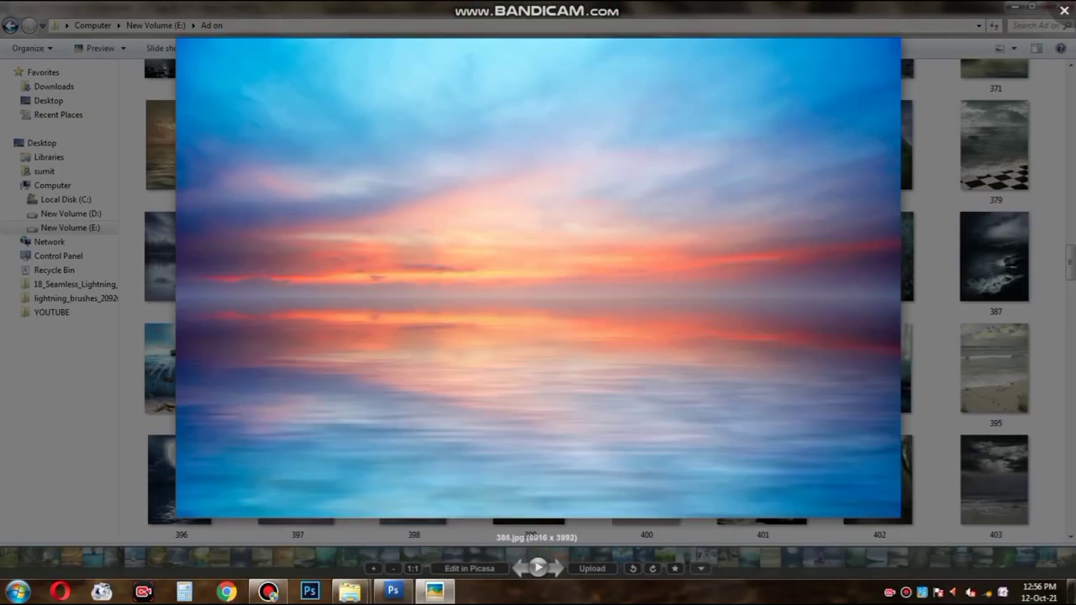
key("Left")
key("Left")
key("Escape")
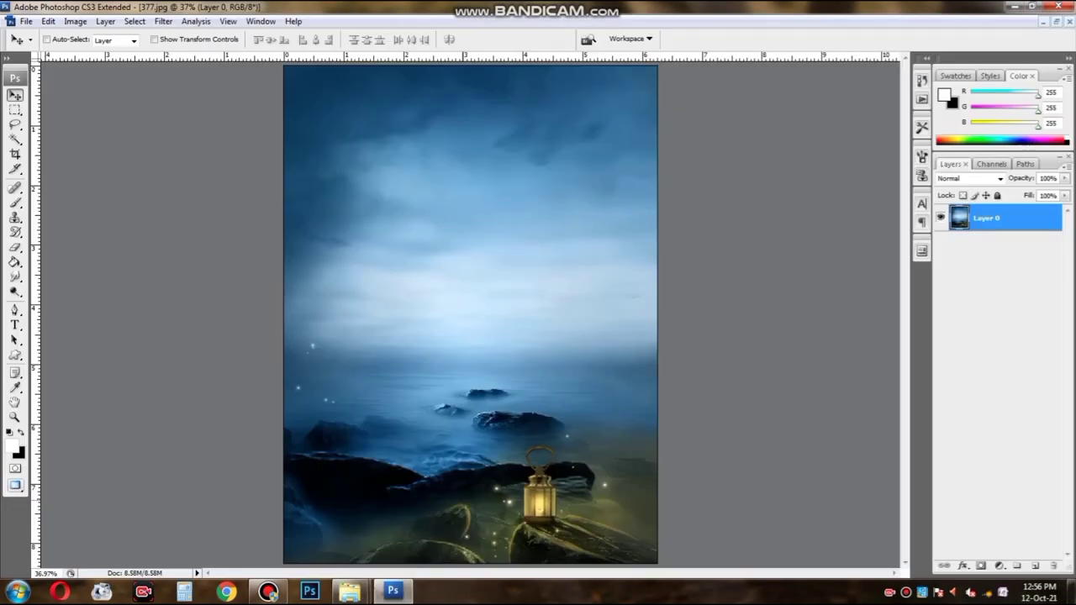
left_click_drag(412, 571, 454, 294)
Step: Open the ship photo 391 and select its sky with the Magic Wand
key("Return")
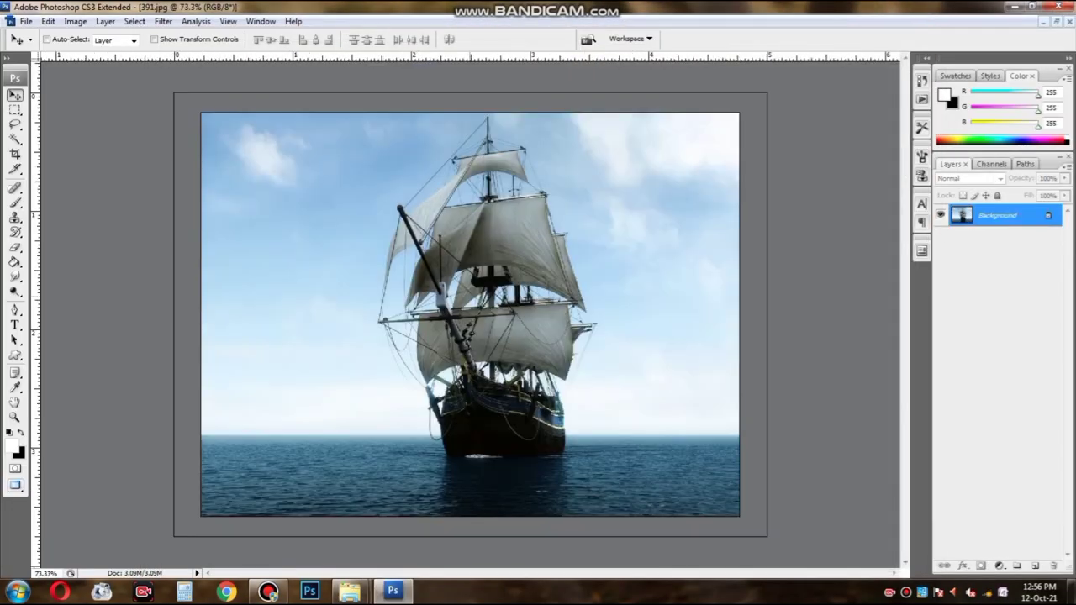
key("ctrl+plus")
key("ctrl+minus")
key("w")
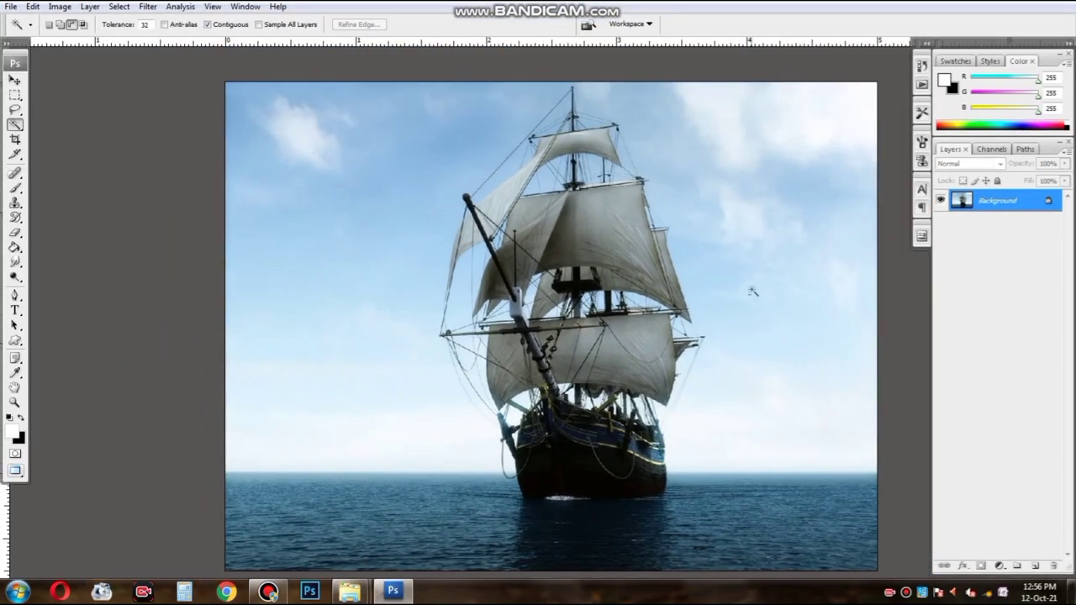
left_click(378, 126)
left_click(345, 286)
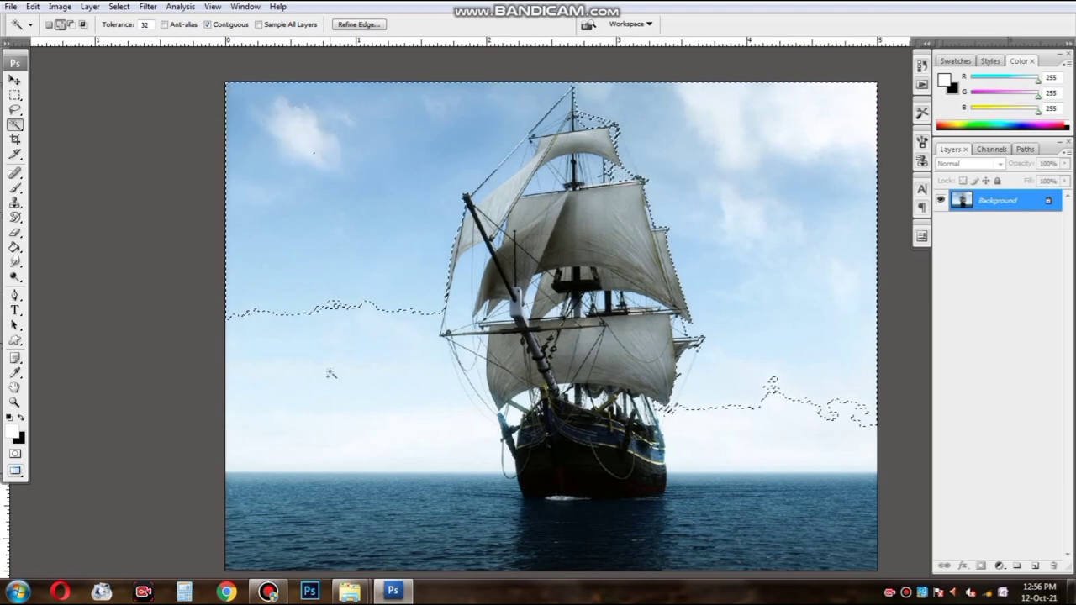
key("ctrl+plus")
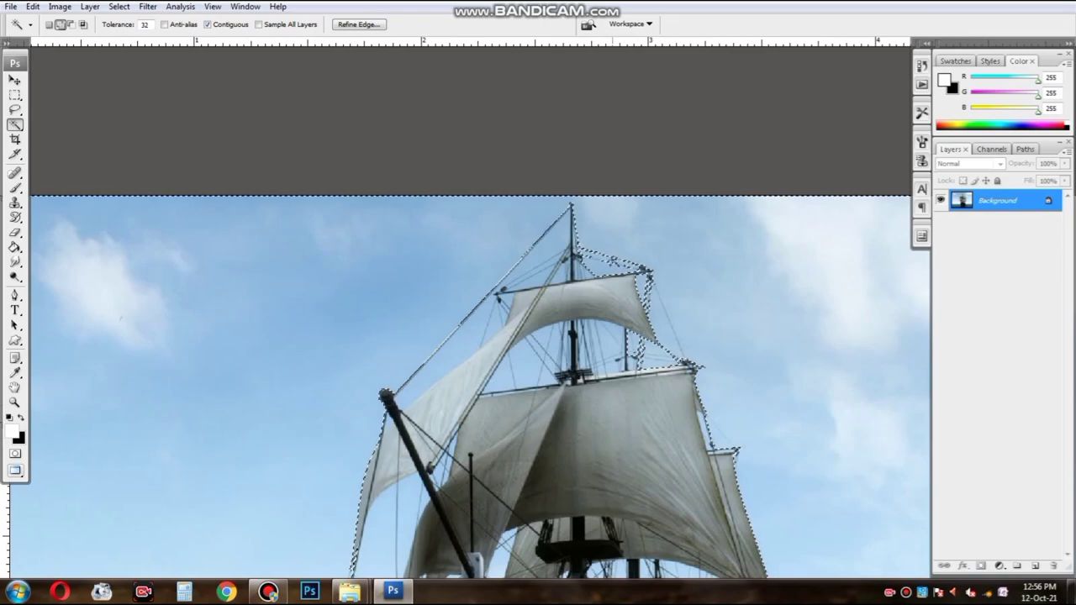
key("ctrl+plus")
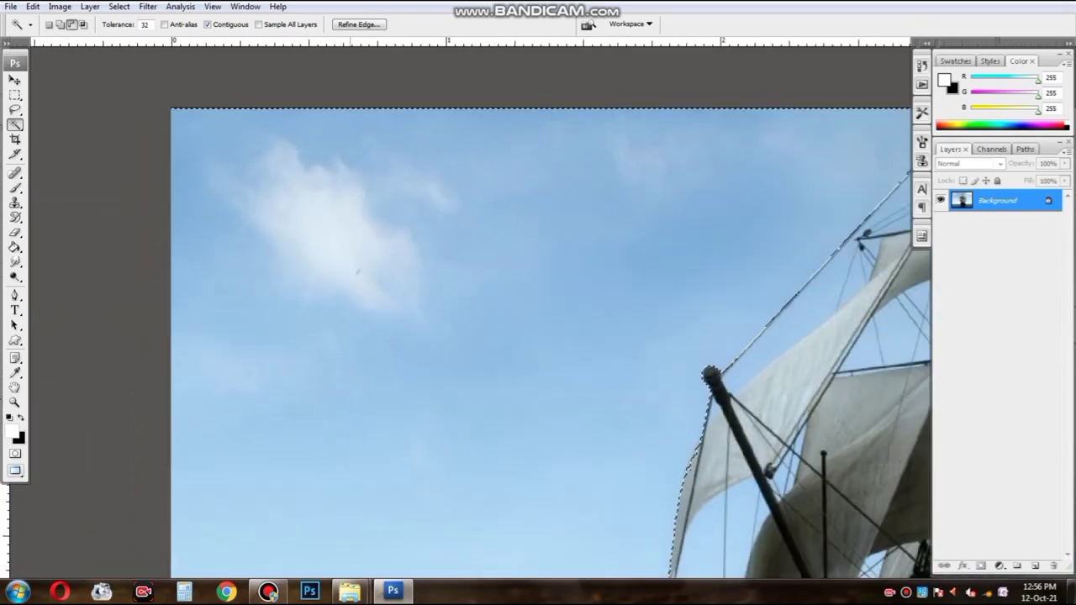
key("ctrl+minus")
key("ctrl+minus")
key("ctrl+minus")
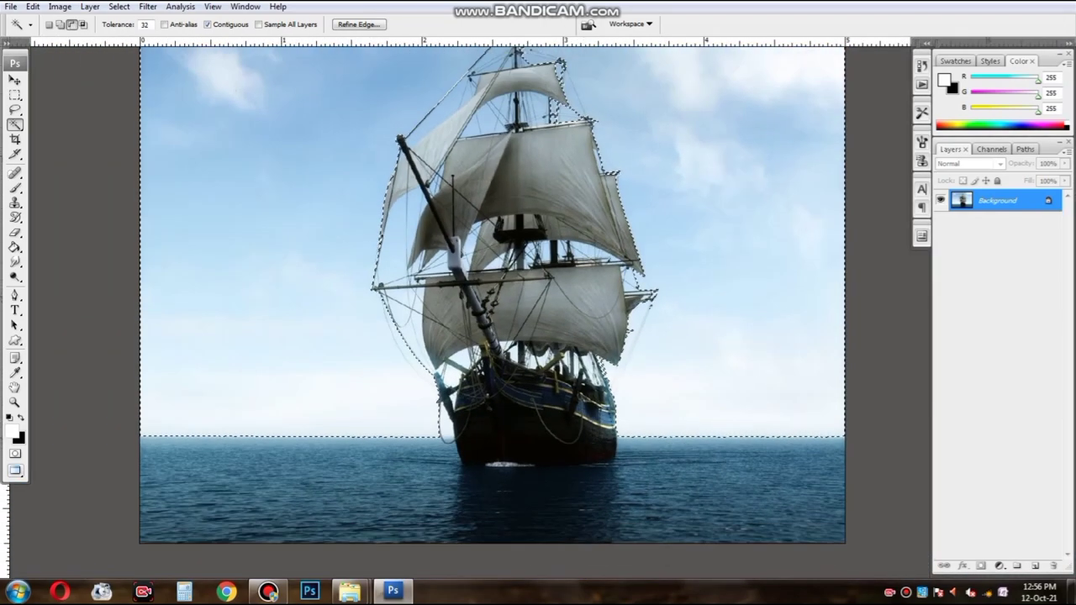
Step: Convert the background to Layer 0 and mask out the selected sky
double_click(998, 200)
key("Return")
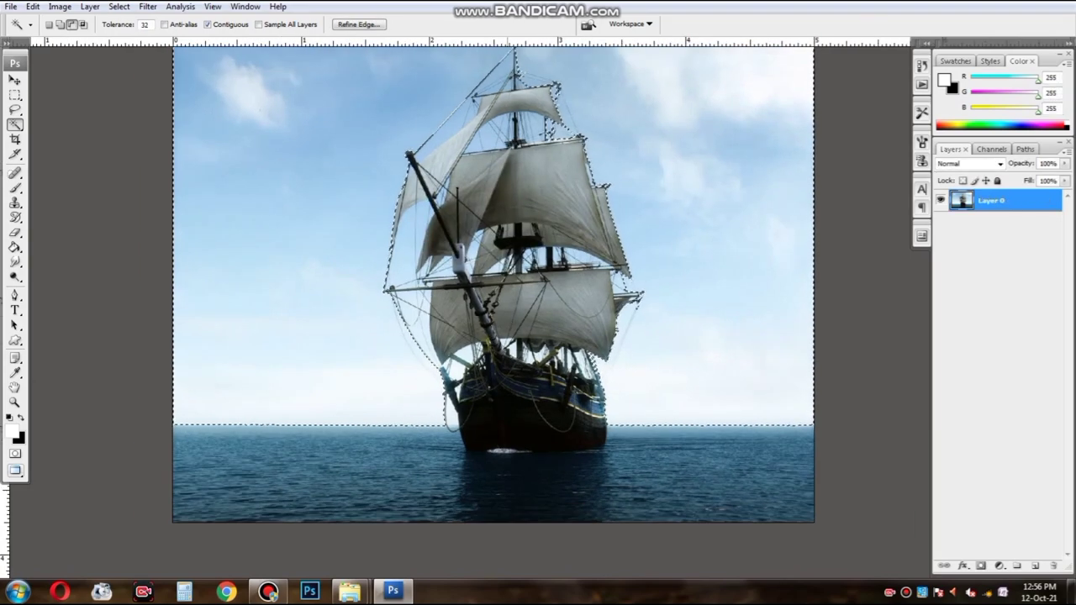
key("v")
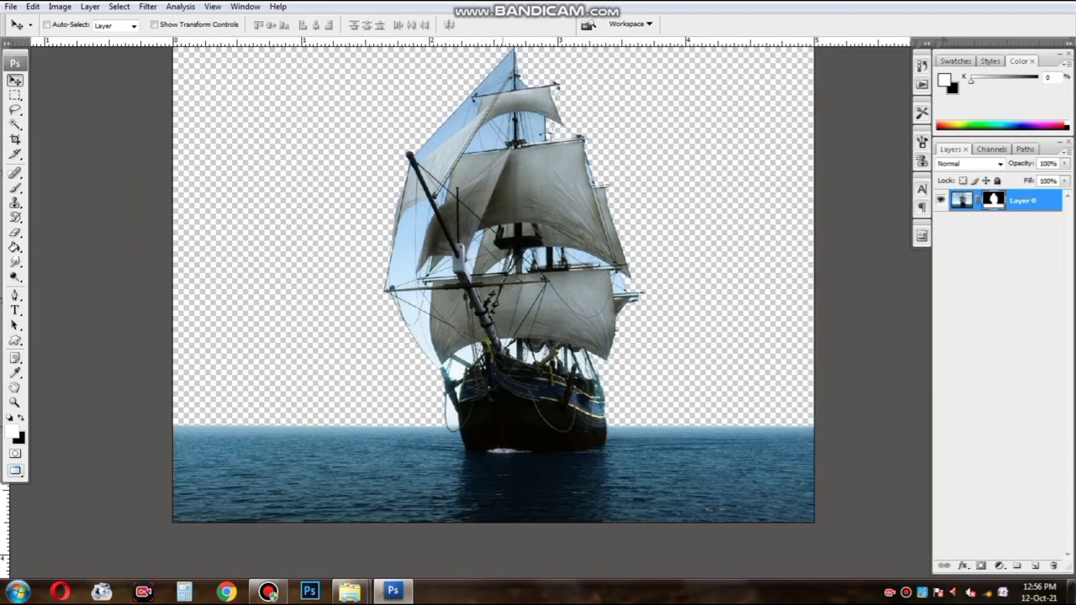
key("f")
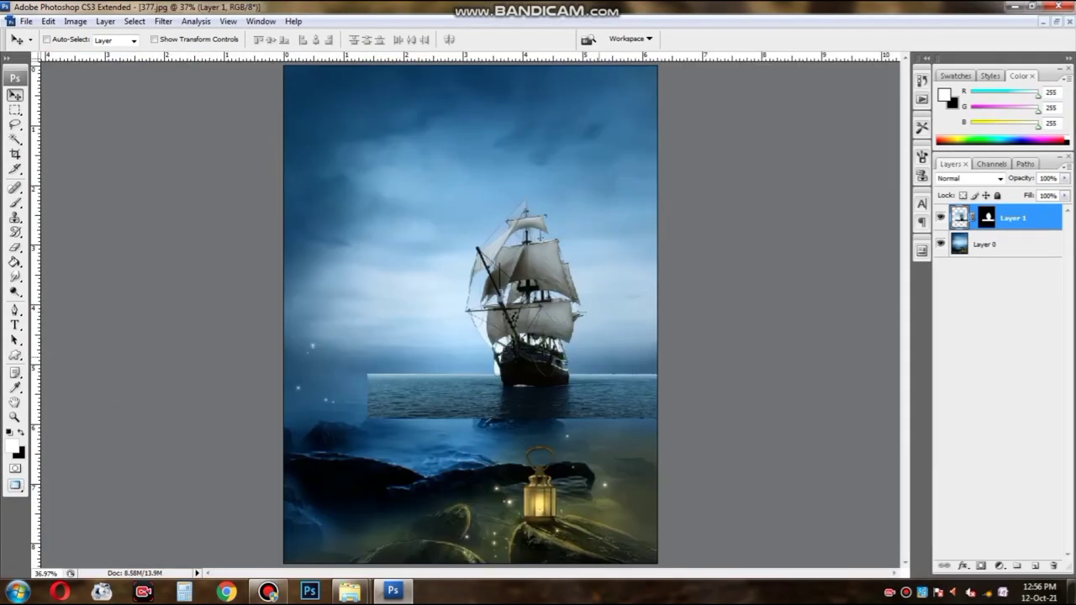
Step: Scale the ship layer to about 75% and move it left and down
key("ctrl+t")
key("ctrl+plus")
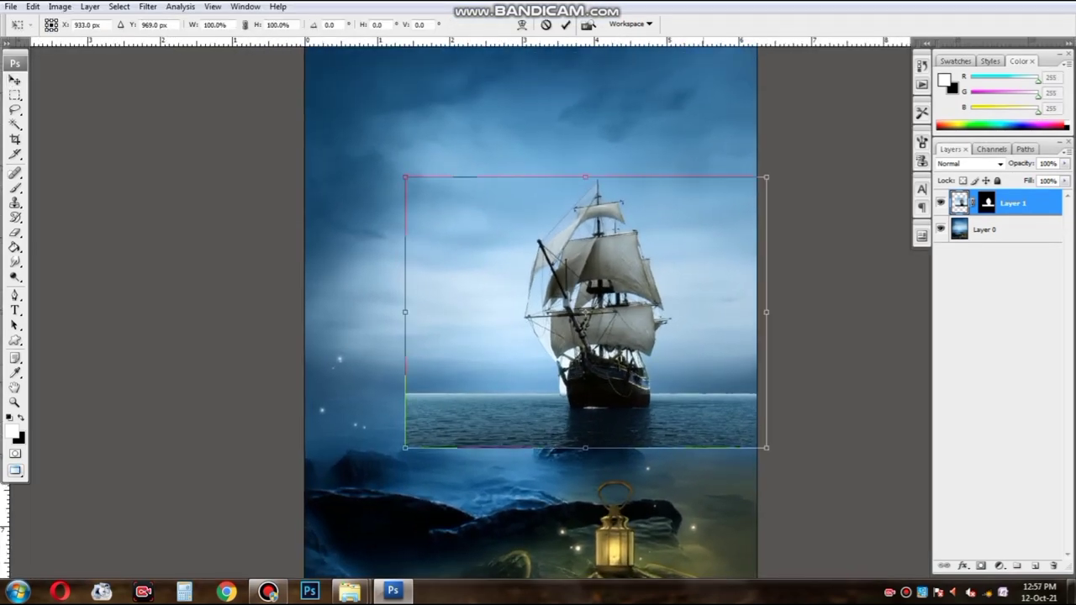
left_click_drag(656, 426, 610, 392)
left_click_drag(475, 290, 444, 316)
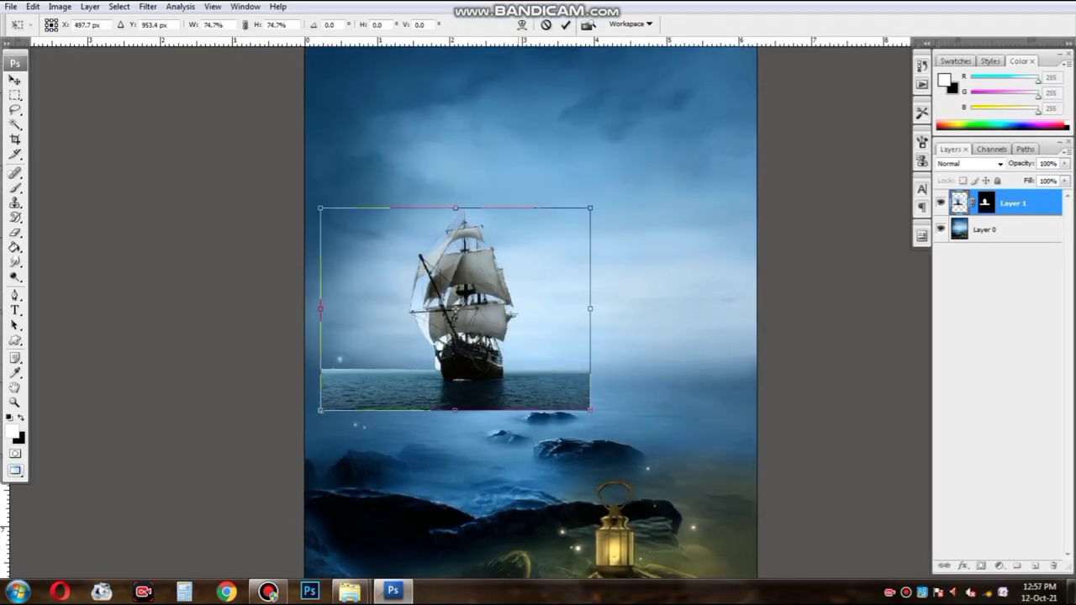
key("Return")
key("ctrl+plus")
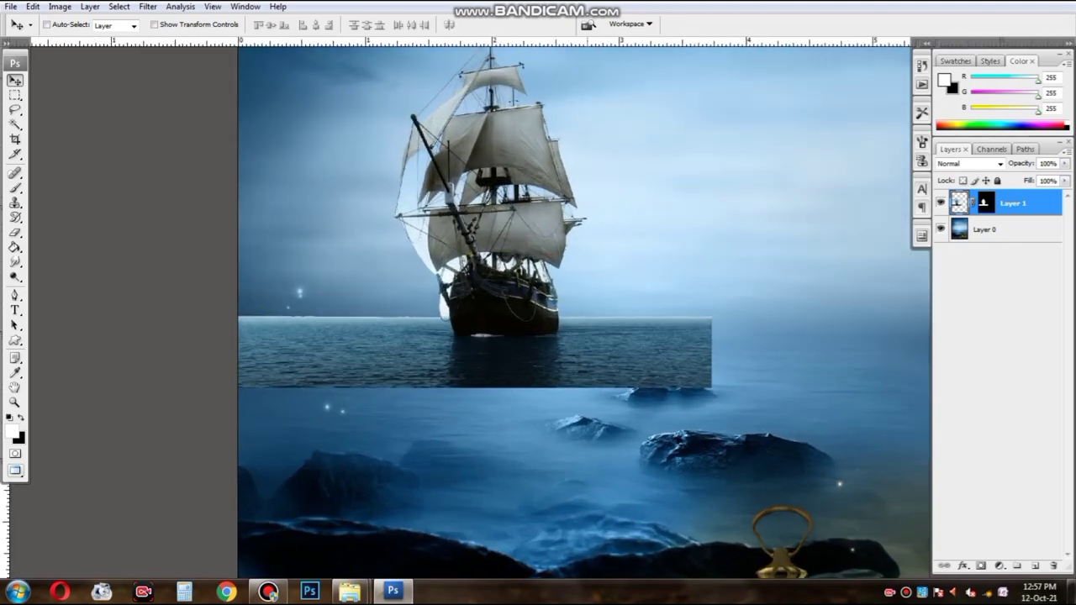
Step: Nudge the ship further left and down with a second transform
key("ctrl+t")
key("shift+Left")
key("shift+Left")
key("shift+Down")
key("Return")
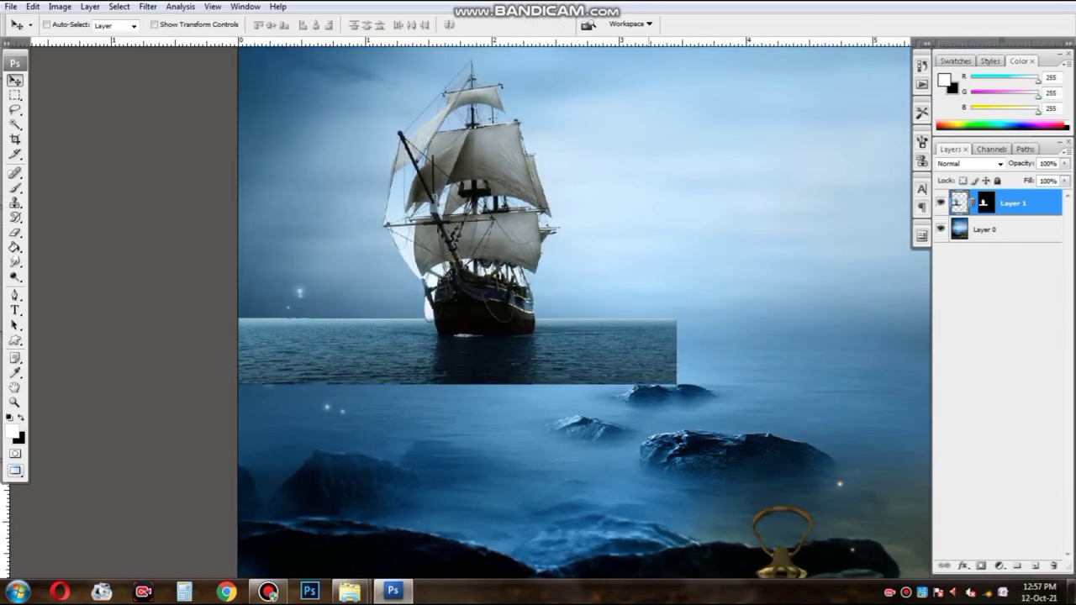
key("ctrl+plus")
key("ctrl+plus")
Step: Paint the Layer 1 mask with a soft black and white brush around the water right of the ship
key("b")
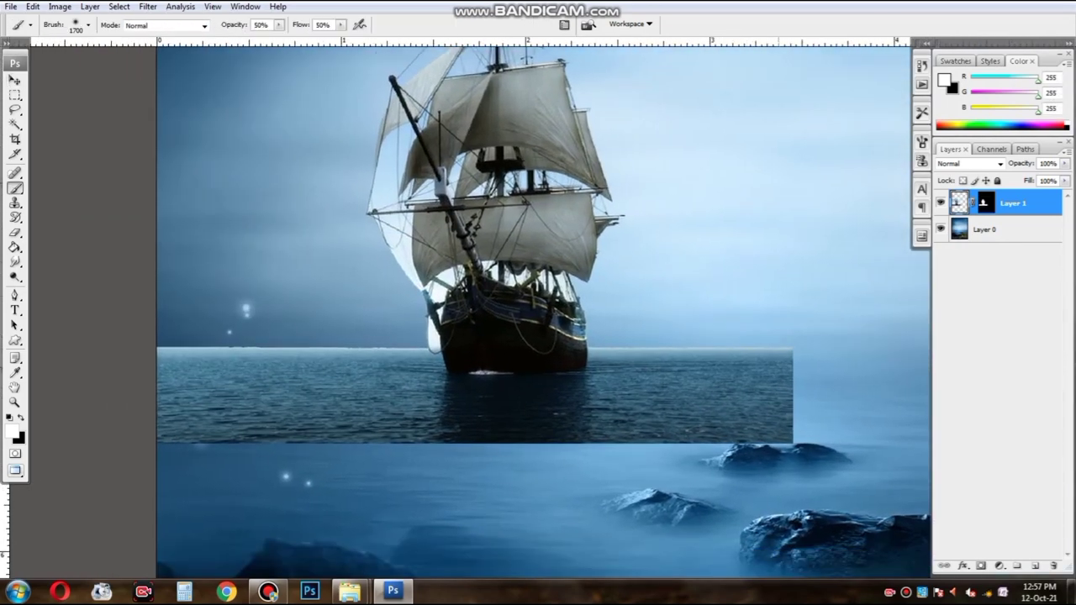
key("bracketleft")
key("bracketleft")
key("bracketleft")
mouse_move(793, 408)
left_mouse_down()
mouse_move(768, 339)
mouse_move(714, 336)
mouse_move(785, 381)
left_mouse_up()
key("x")
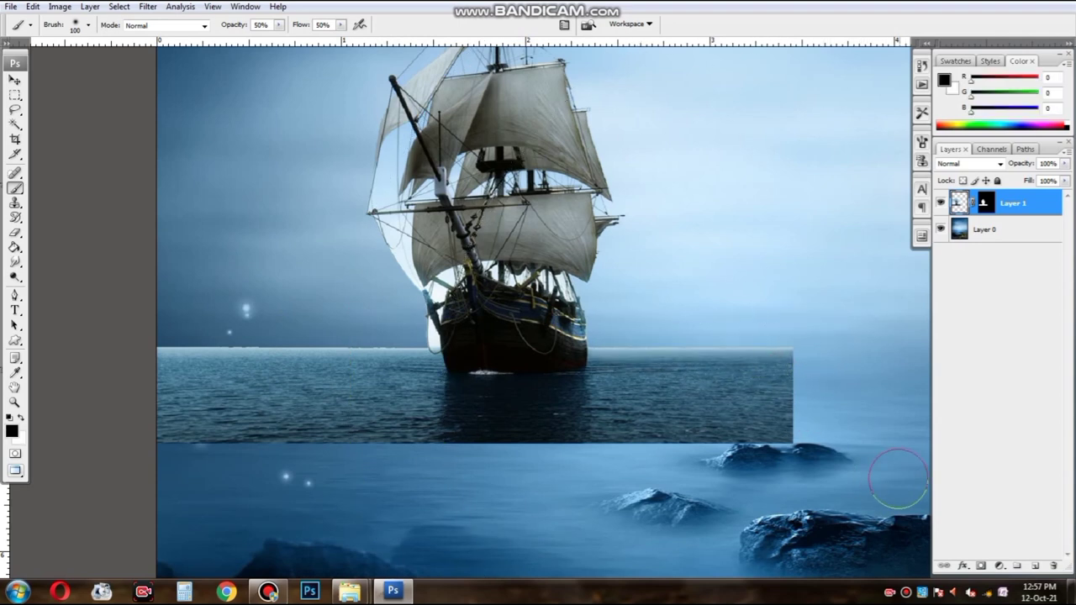
left_click_drag(775, 425, 673, 378)
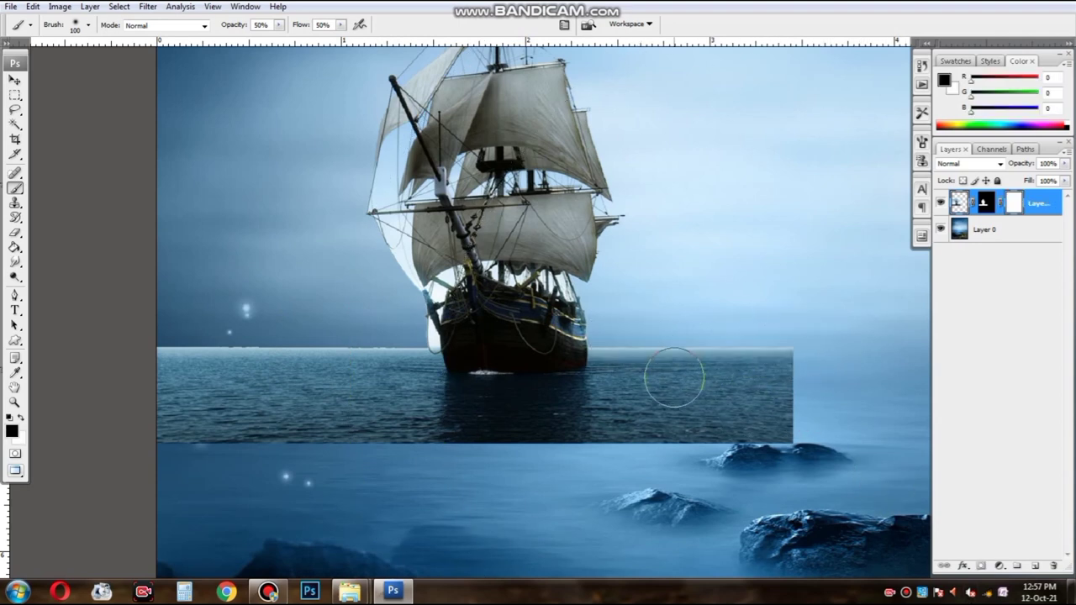
key("x")
left_click_drag(756, 372, 832, 433)
key("ctrl+z")
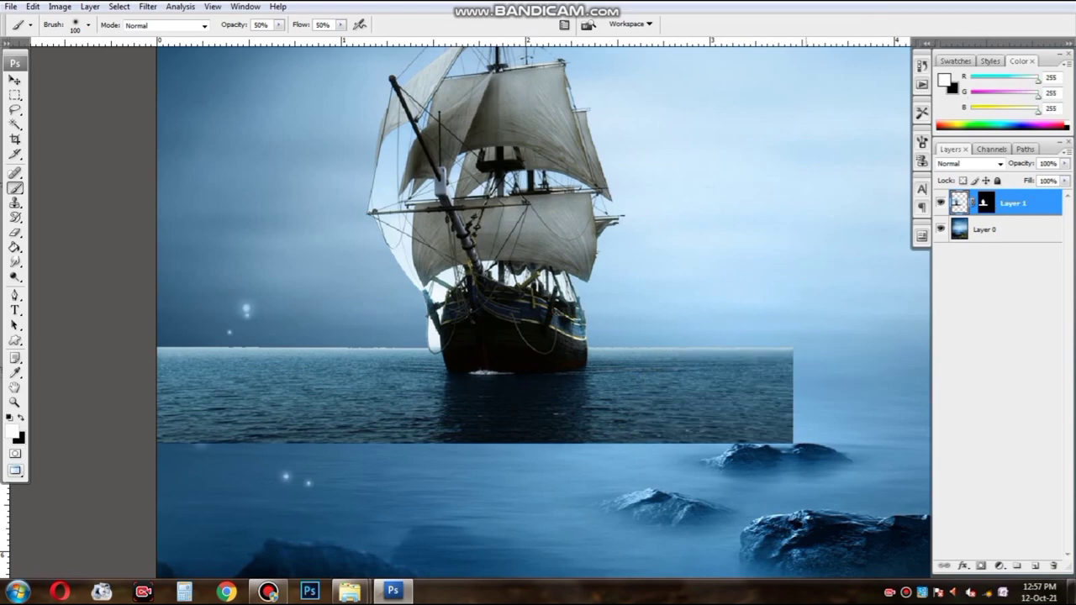
Step: Check the layers under the ship, then erase the water strip's right end with a 125 px eraser
key("v")
scroll(605, 373, "up", 1)
right_click(636, 409)
right_click(619, 409)
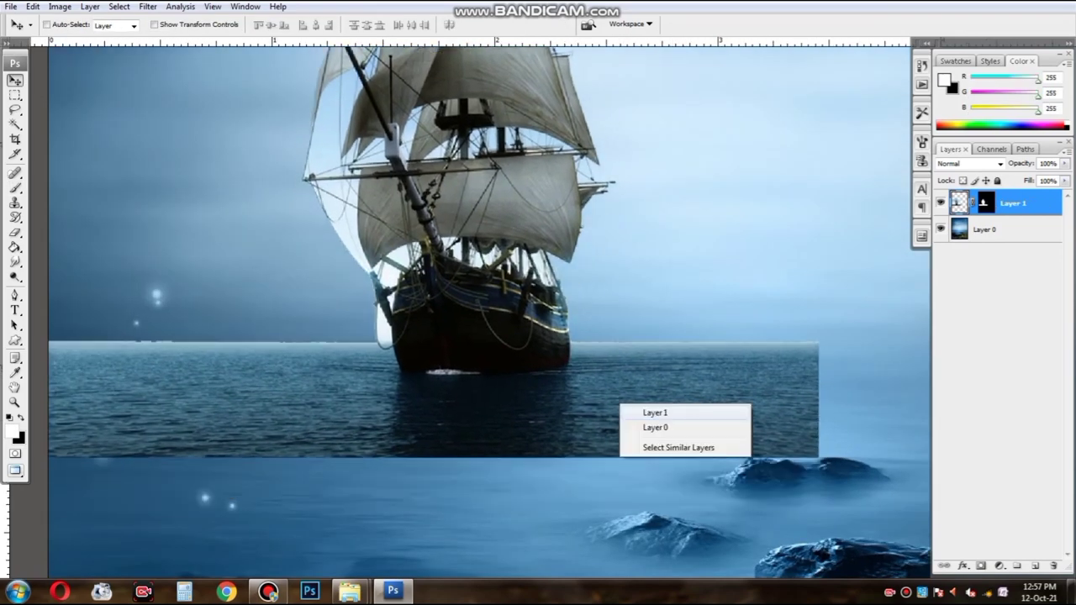
key("e")
key("bracketleft")
key("bracketleft")
key("bracketleft")
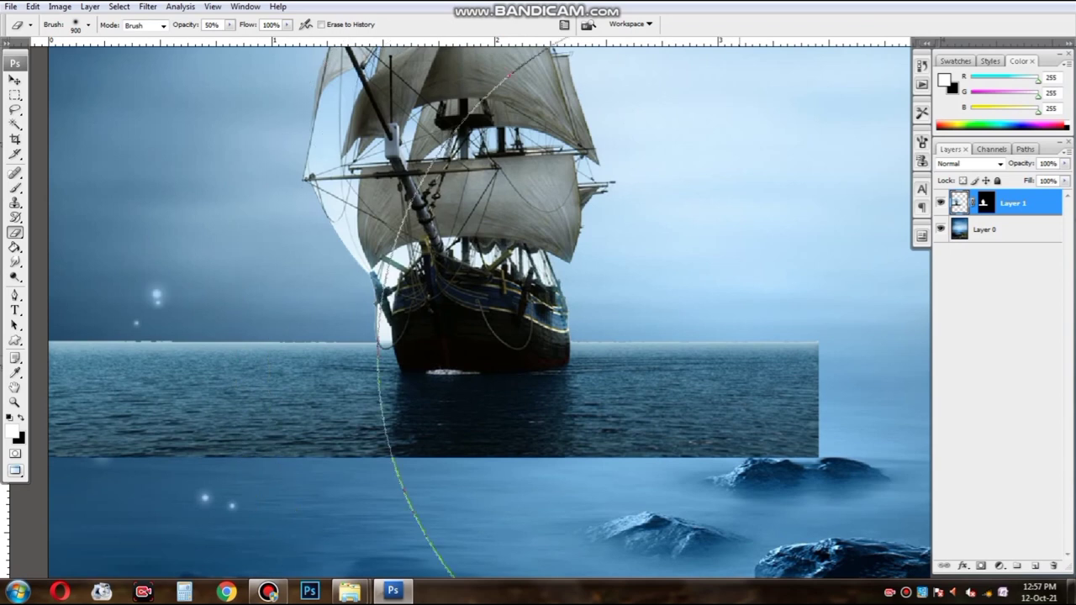
mouse_move(712, 355)
left_mouse_down()
mouse_move(657, 356)
mouse_move(816, 396)
mouse_move(864, 459)
left_mouse_up()
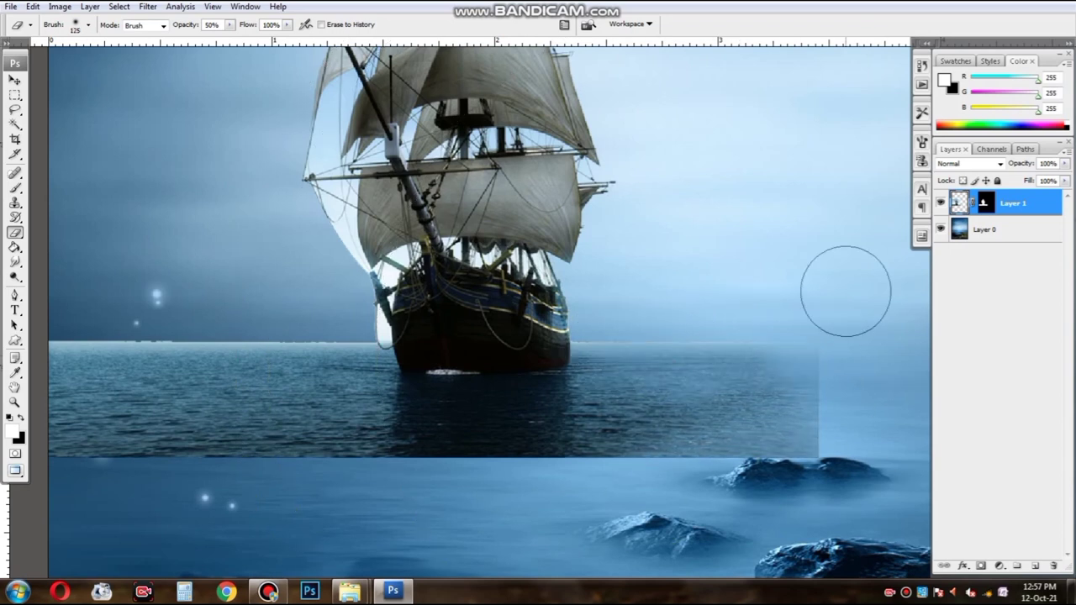
Step: Fade the water strip's edge left of the ship with the eraser
scroll(504, 454, "left", 5)
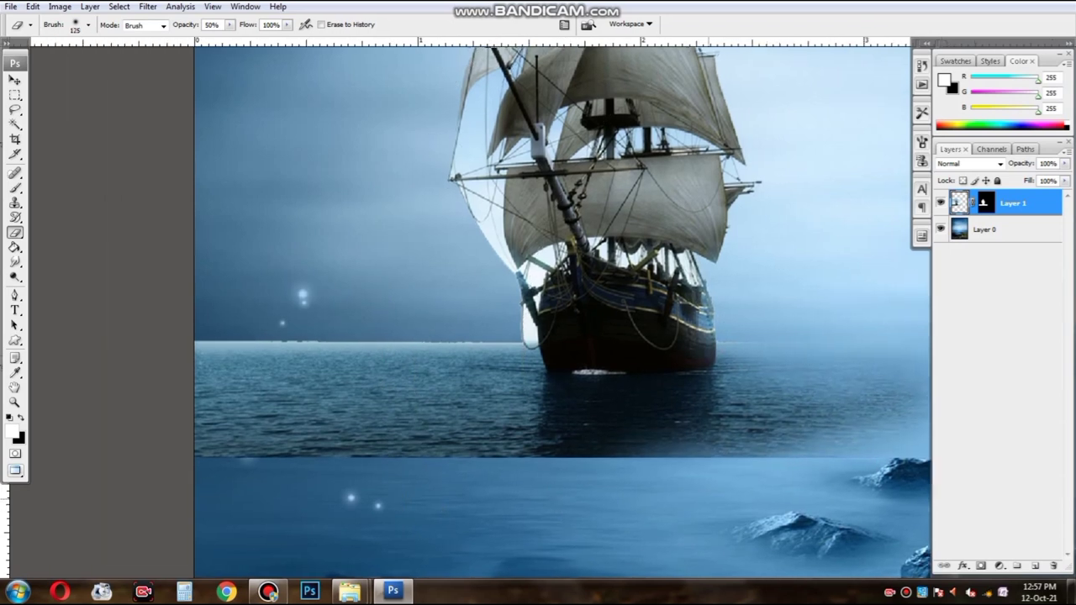
scroll(616, 500, "left", 5)
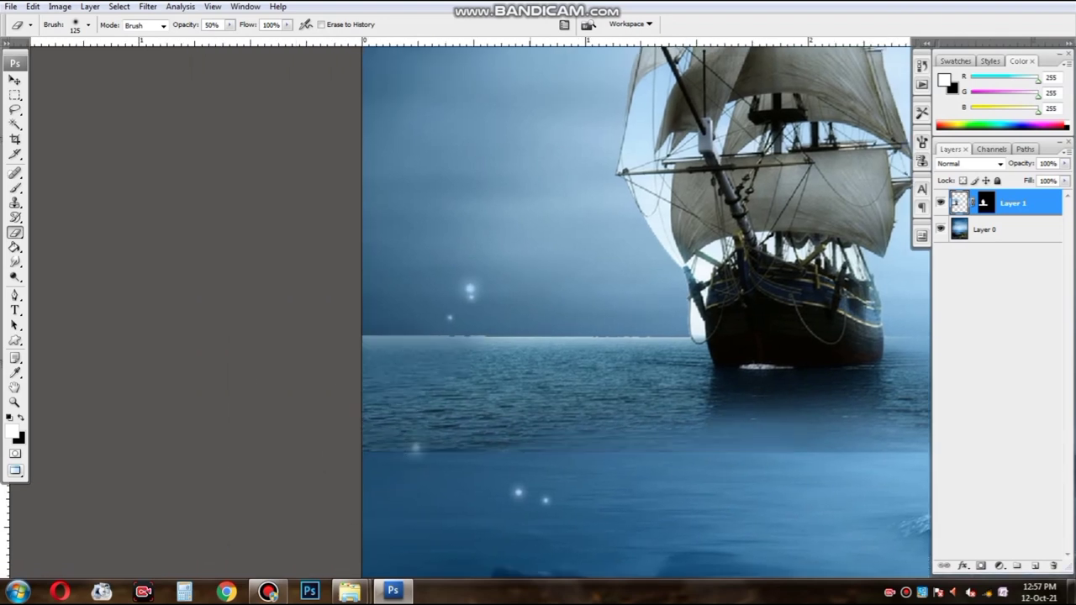
left_click_drag(523, 331, 308, 420)
scroll(562, 469, "right", 3)
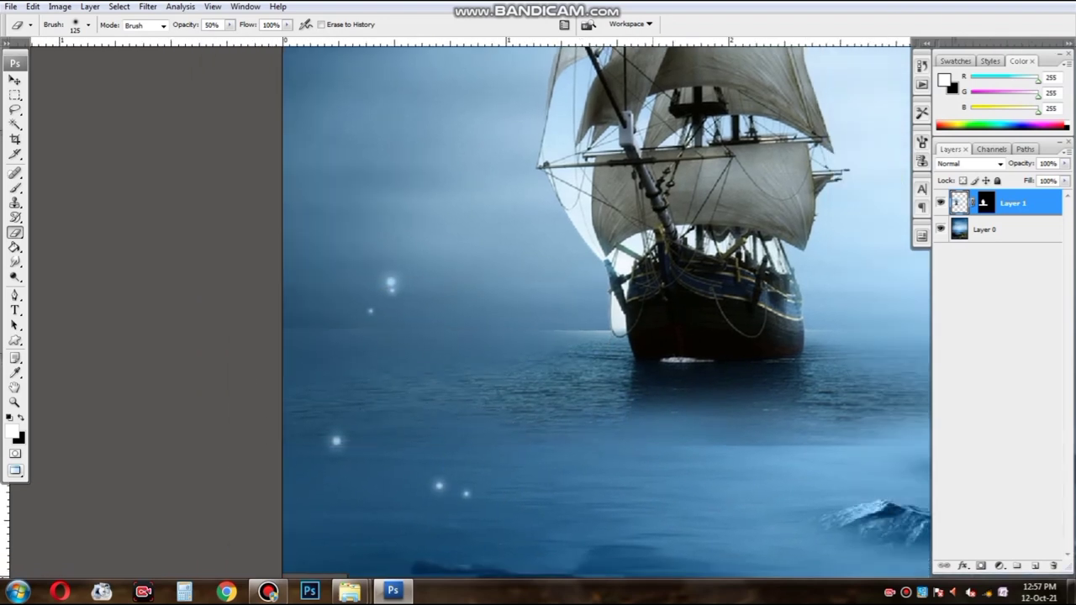
scroll(673, 499, "right", 2)
scroll(589, 378, "left", 2)
scroll(578, 351, "up", 1)
scroll(544, 355, "down", 1)
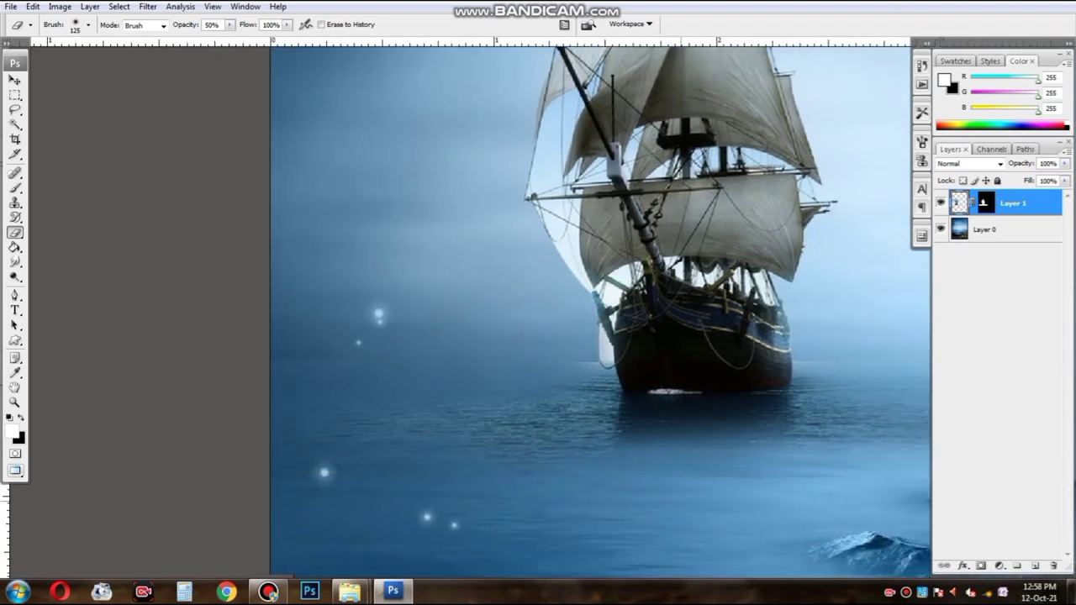
scroll(841, 362, "right", 3)
scroll(748, 437, "right", 1)
Step: Darken the water band around the ship's hull with a soft black brush
key("b")
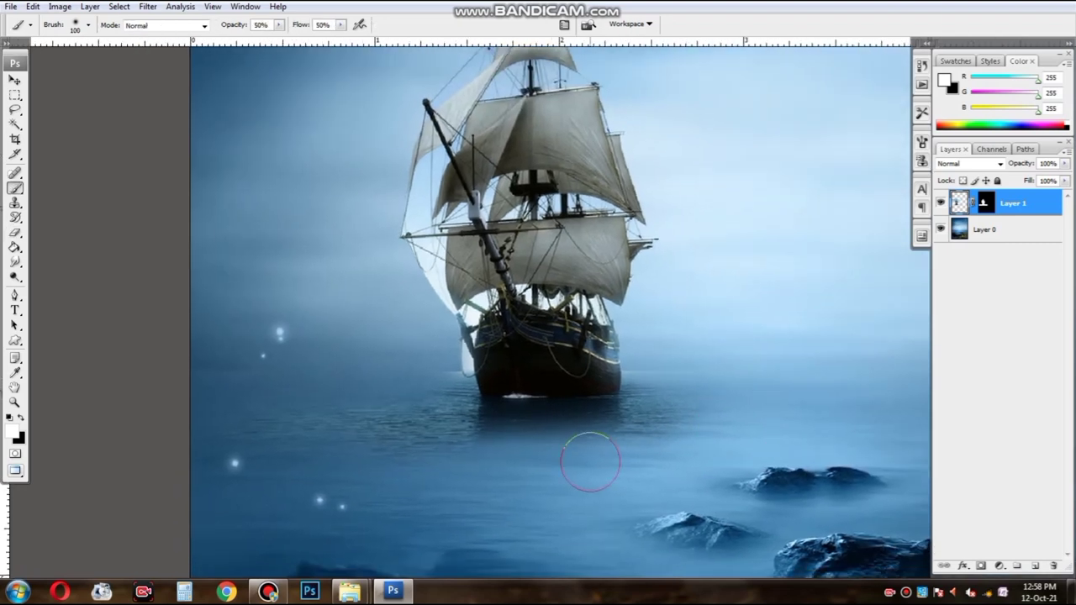
key("x")
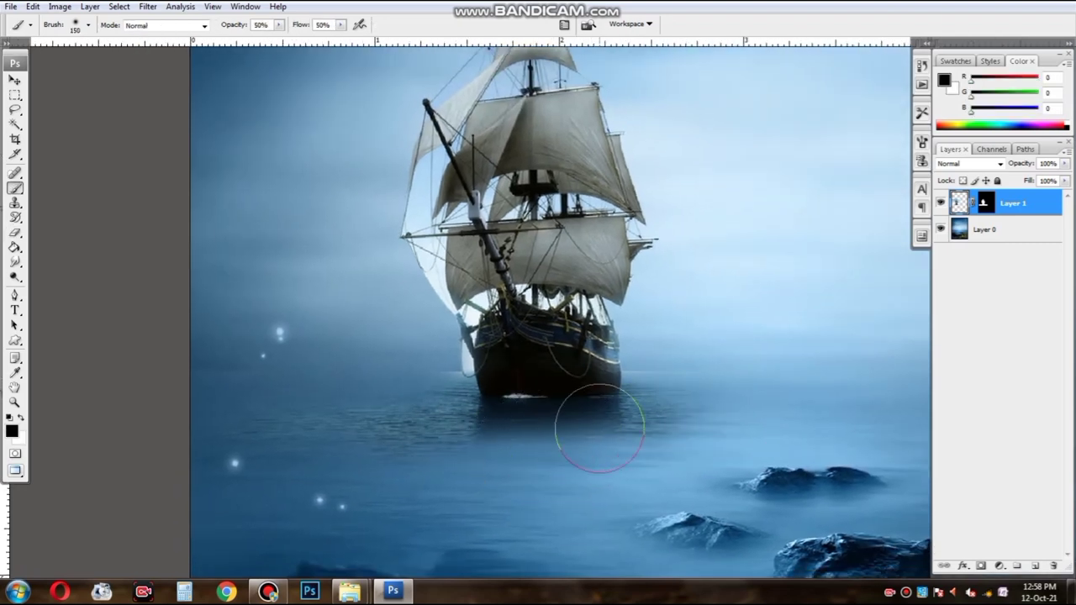
key("bracketleft")
left_click_drag(600, 428, 493, 468)
scroll(492, 468, "left", 1)
mouse_move(706, 412)
left_mouse_down()
mouse_move(456, 413)
mouse_move(497, 462)
mouse_move(504, 454)
left_mouse_up()
Step: Add Layer 2 and paint a dark reflection beneath the ship's hull
left_click(1034, 565)
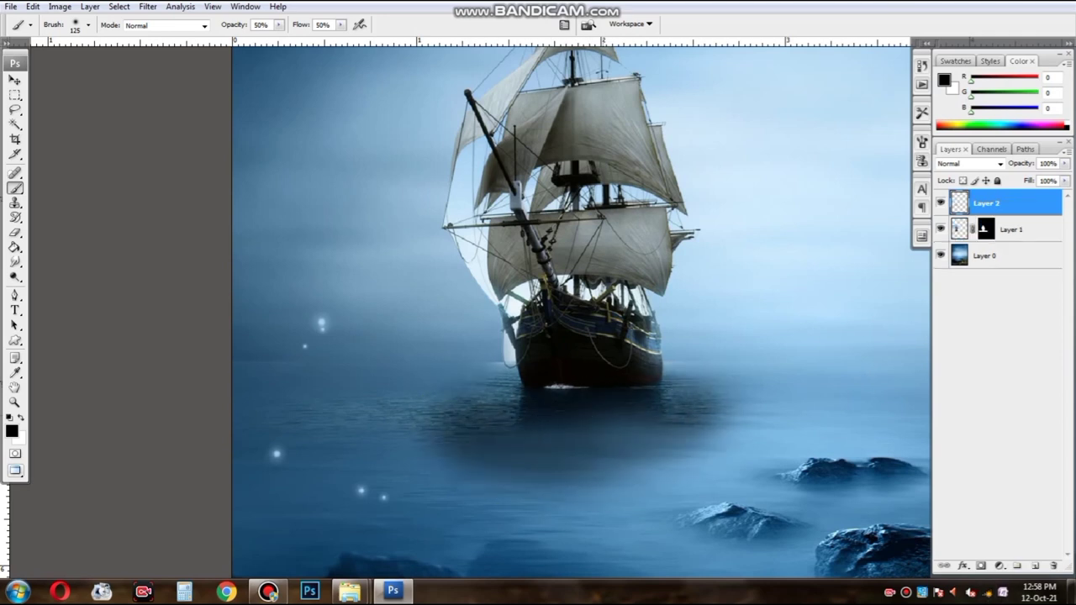
key("bracketright")
mouse_move(631, 359)
left_mouse_down()
mouse_move(516, 473)
mouse_move(545, 499)
left_mouse_up()
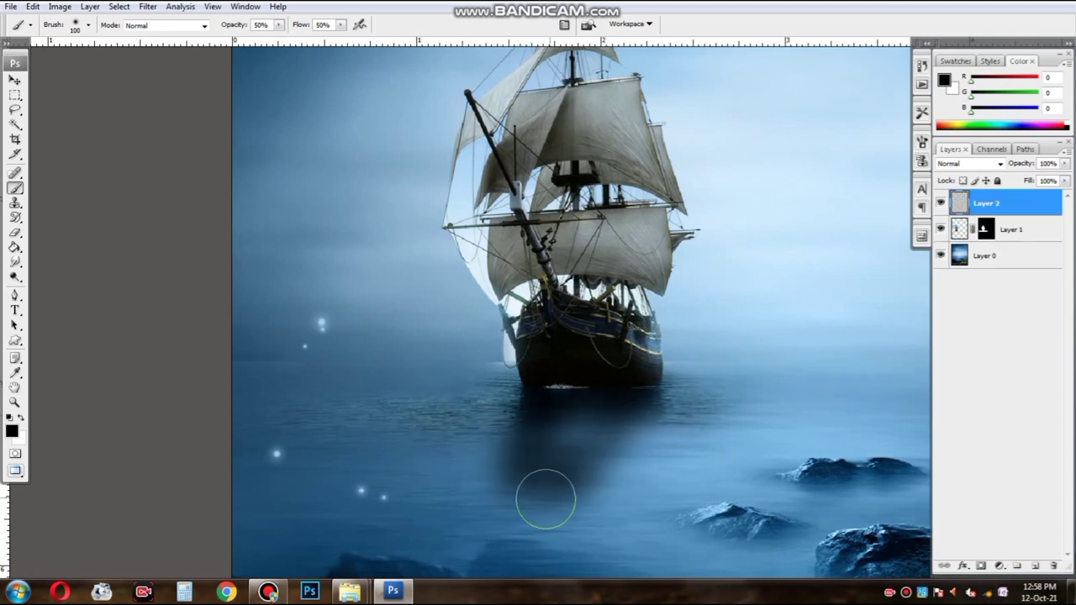
key("ctrl+z")
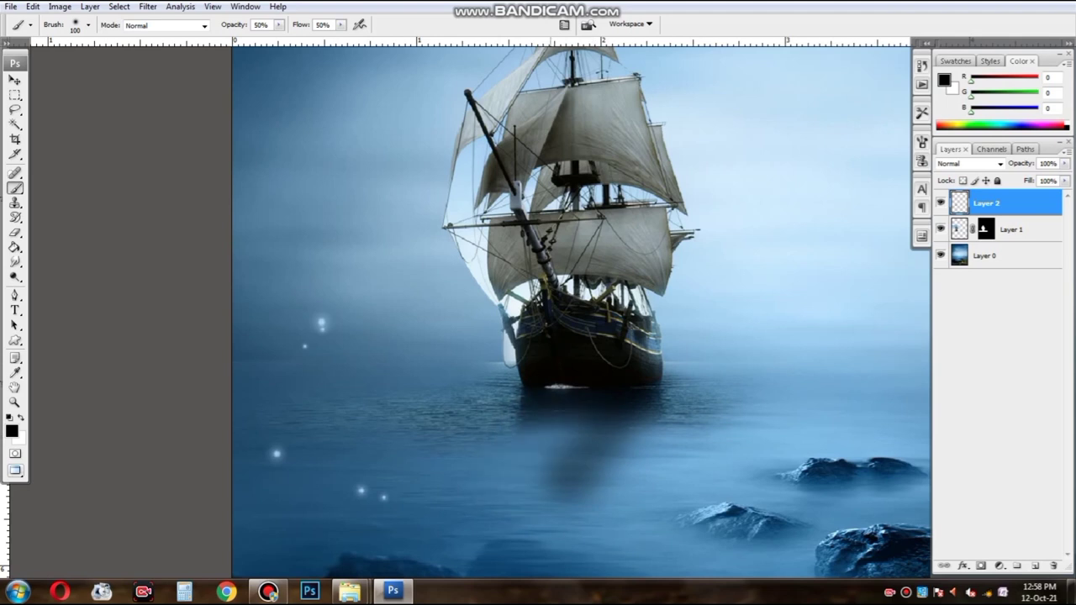
mouse_move(524, 440)
left_mouse_down()
mouse_move(612, 476)
mouse_move(500, 520)
mouse_move(533, 549)
mouse_move(555, 463)
left_mouse_up()
key("e")
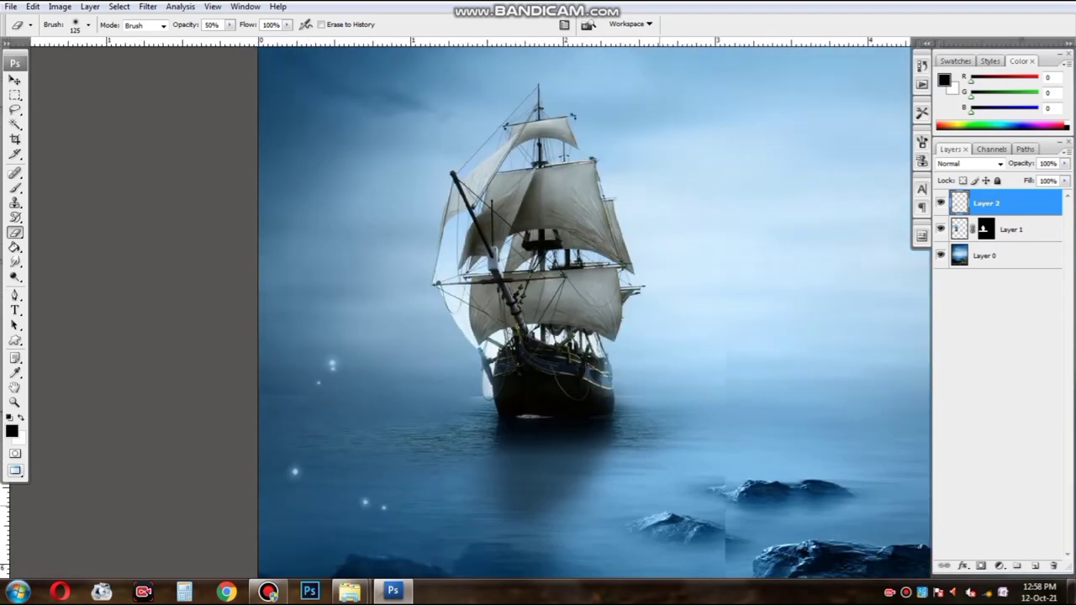
key("v")
right_click(438, 394)
left_click(476, 403)
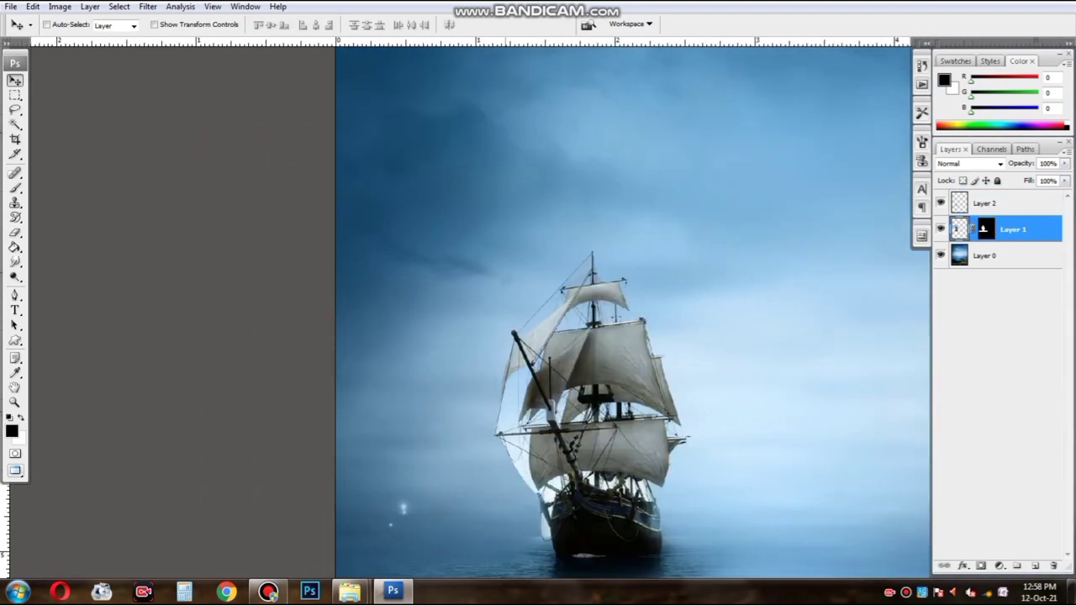
key("ctrl+plus")
key("ctrl+plus")
key("w")
left_click(526, 372)
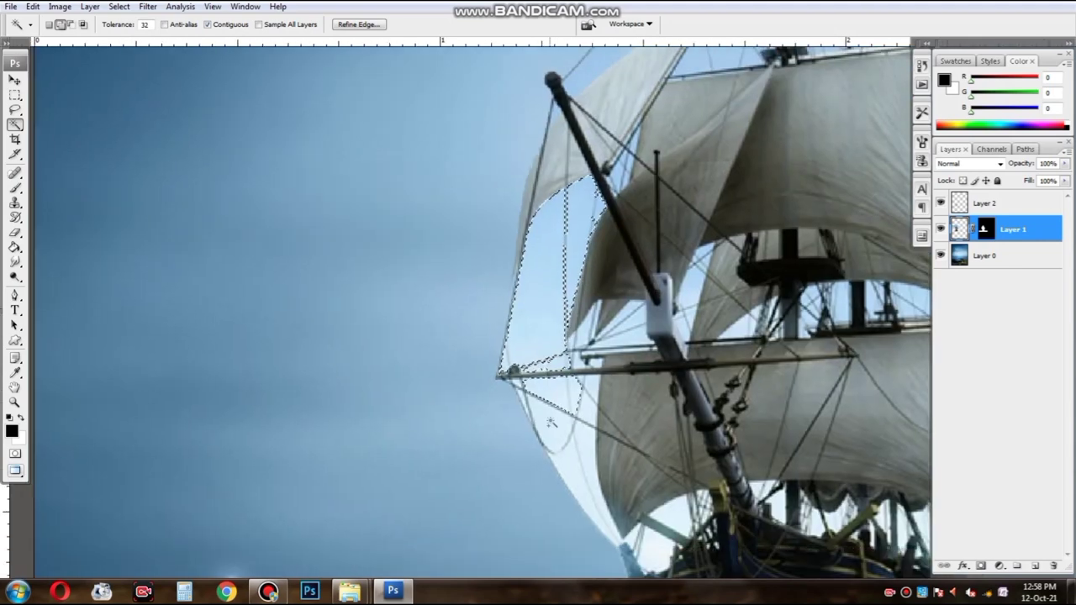
left_click(551, 411, "shift")
scroll(547, 439, "down", 3)
left_click(548, 438, "shift")
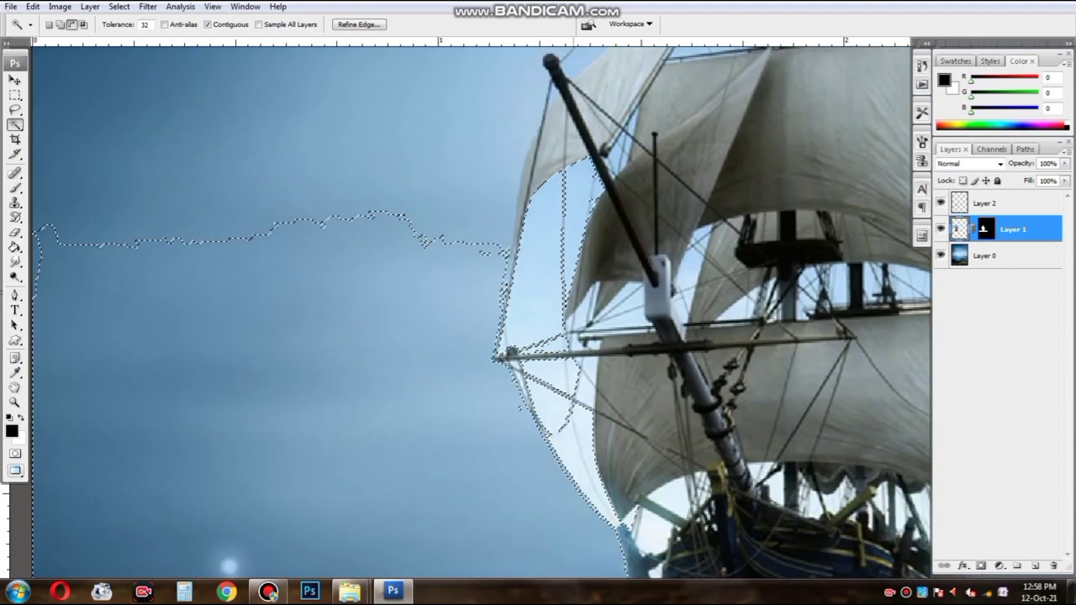
key("ctrl+z")
scroll(595, 391, "up", 1)
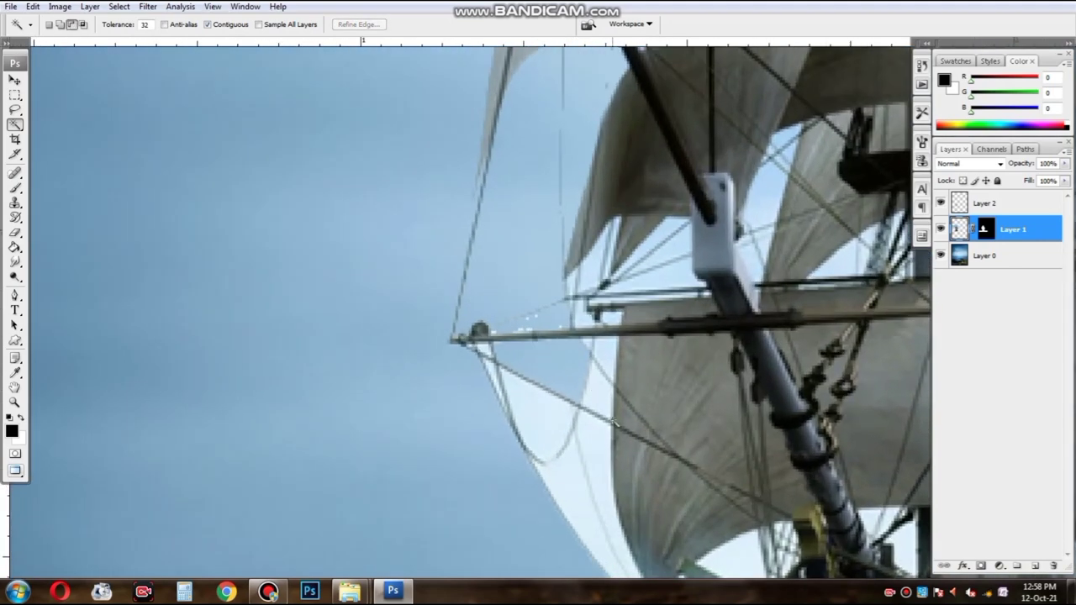
key("e")
Step: Set the eraser to the 32 px brush preset
right_click(615, 424)
scroll(638, 462, "down", 3)
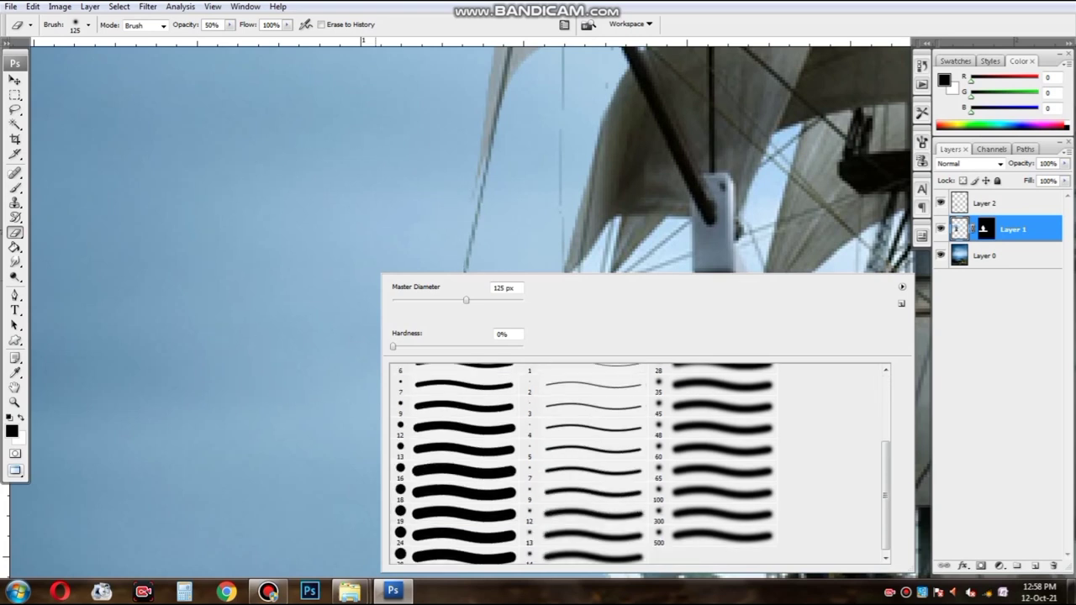
scroll(639, 462, "down", 2)
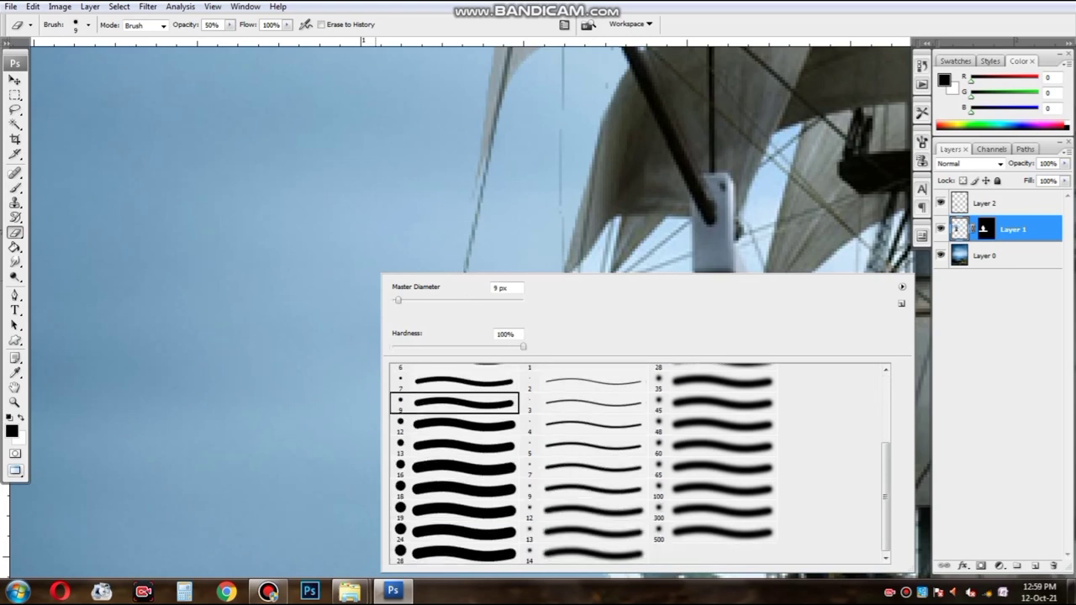
scroll(639, 462, "up", 5)
double_click(588, 375)
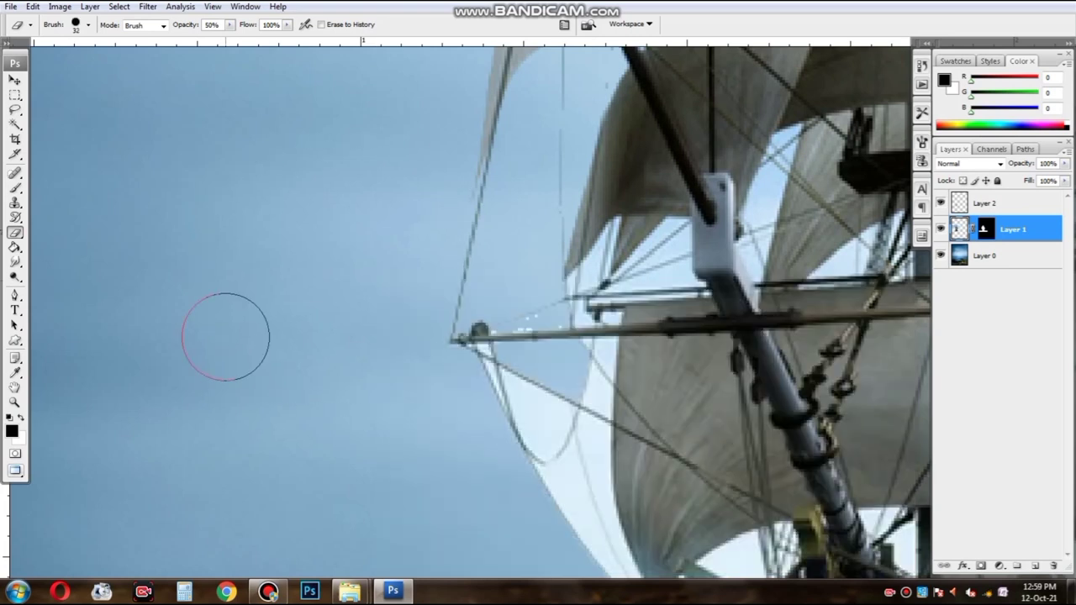
right_click(300, 416)
left_click(88, 25)
left_click(88, 25)
key("Escape")
Step: Erase the white fringe along the sail's lower edge and inside the rigging
left_click_drag(504, 336, 479, 254)
left_click_drag(551, 412, 507, 313)
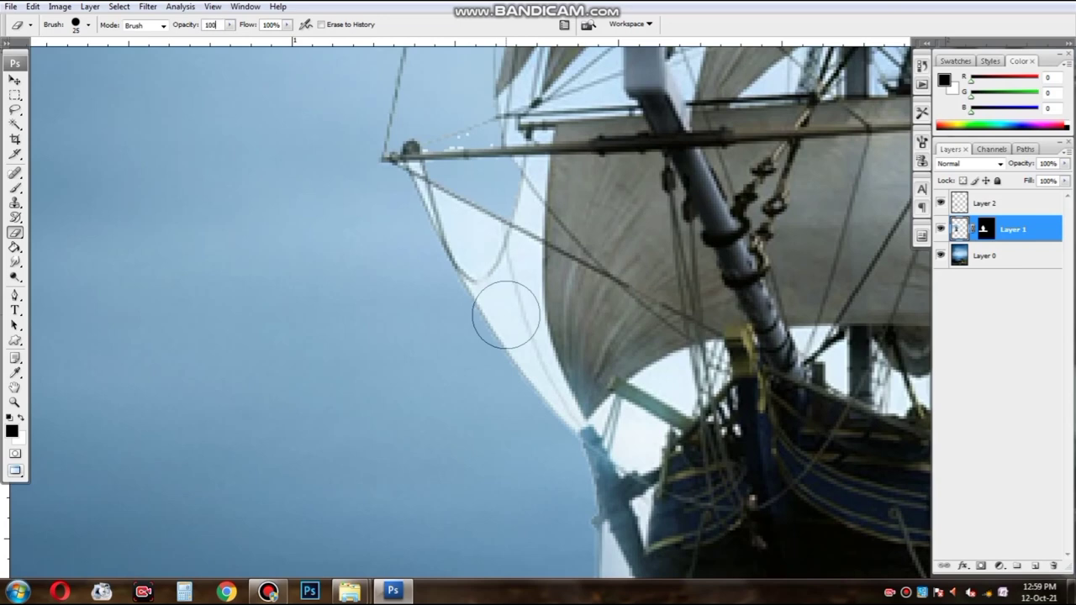
scroll(503, 309, "up", 1)
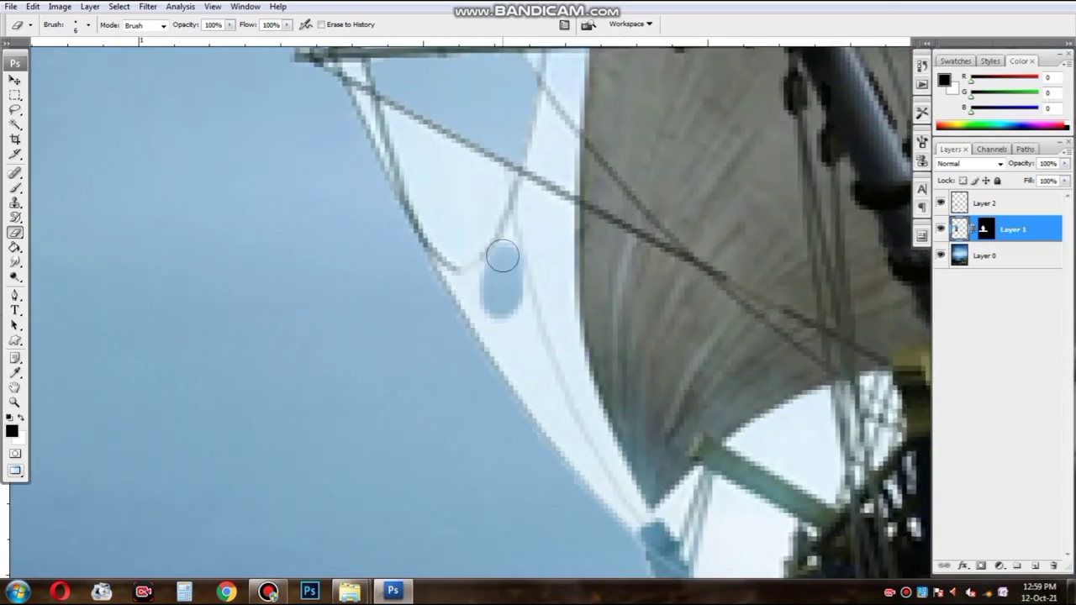
left_click_drag(494, 315, 513, 367)
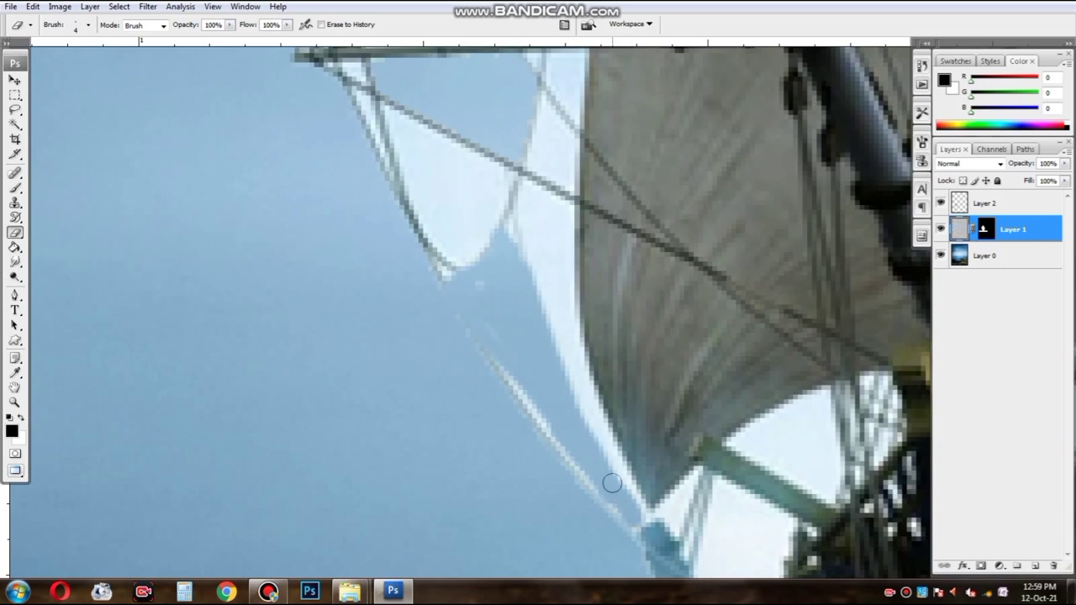
left_click_drag(400, 124, 463, 271)
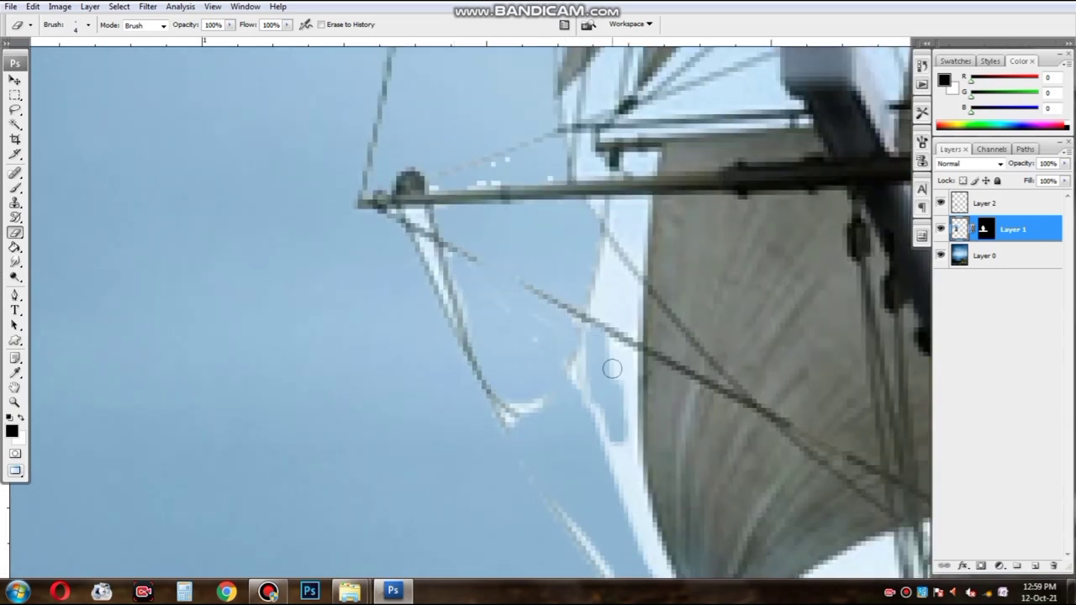
scroll(611, 354, "down", 3)
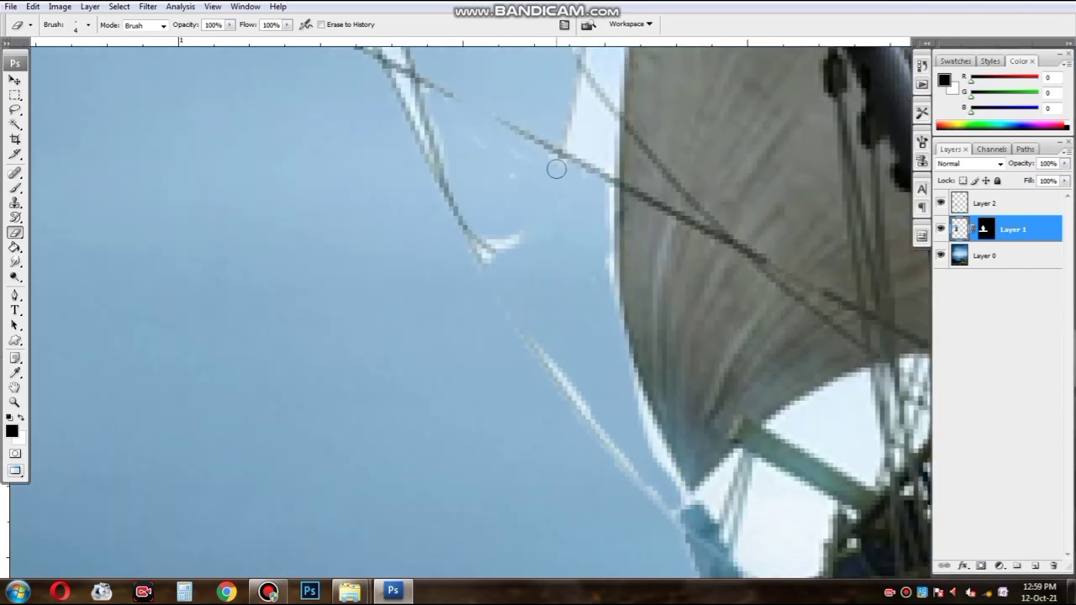
left_click_drag(663, 471, 399, 252)
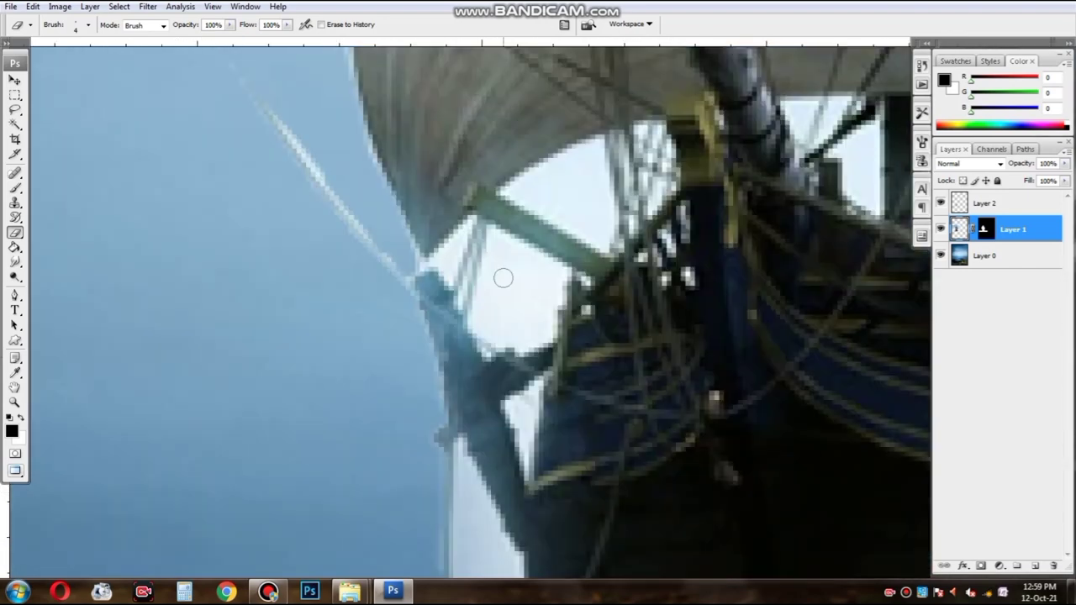
left_click_drag(504, 279, 507, 296)
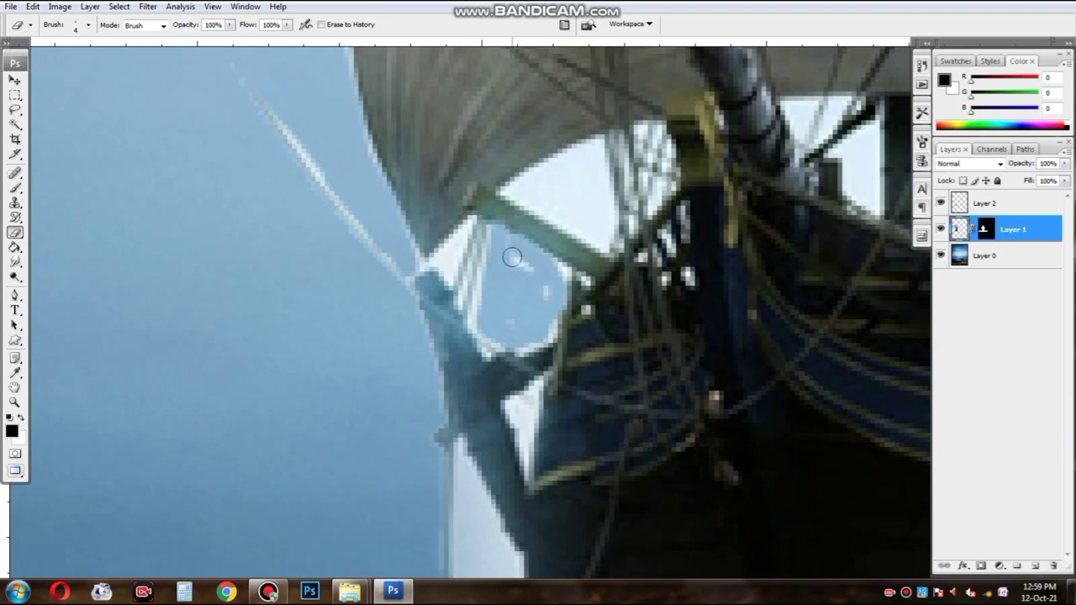
Step: Pan around the ship to inspect the cleaned edges, then switch to the Move tool
scroll(570, 268, "up", 1)
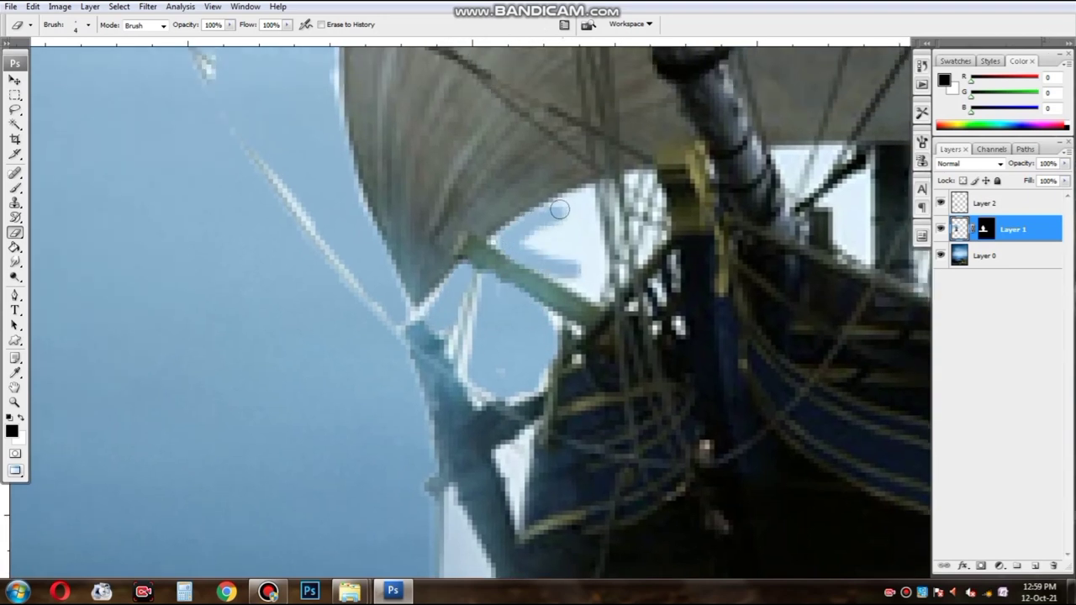
scroll(579, 214, "up", 2)
scroll(665, 275, "right", 4)
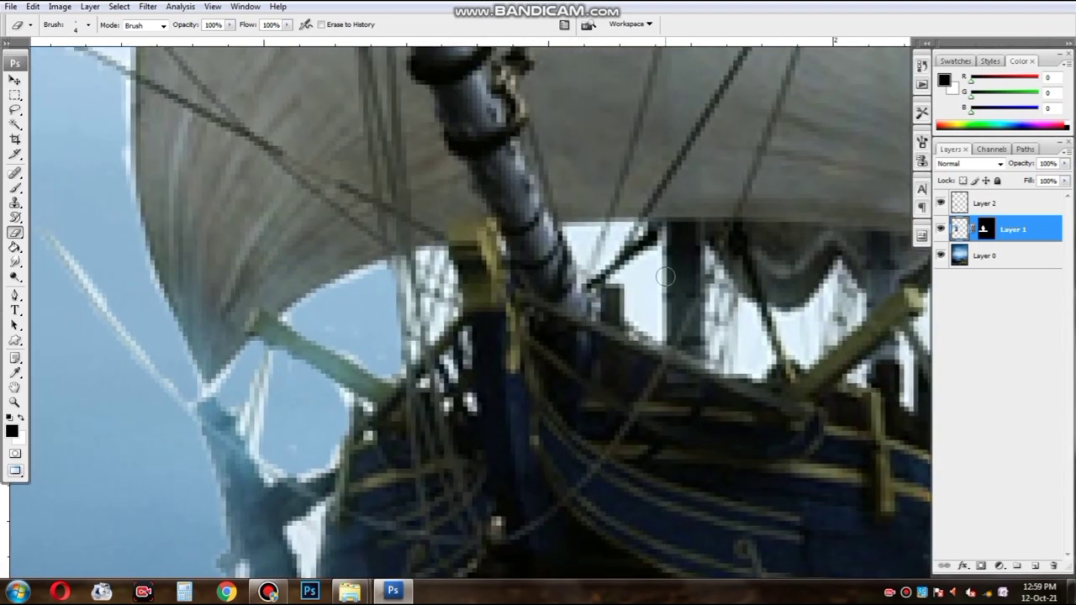
scroll(621, 235, "down", 2)
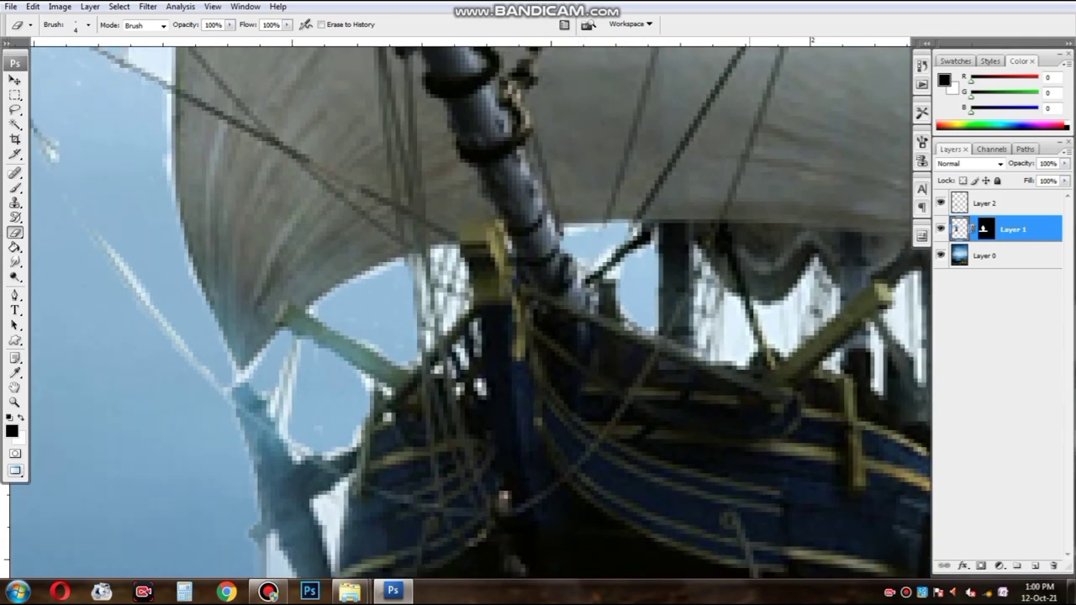
scroll(673, 242, "up", 2)
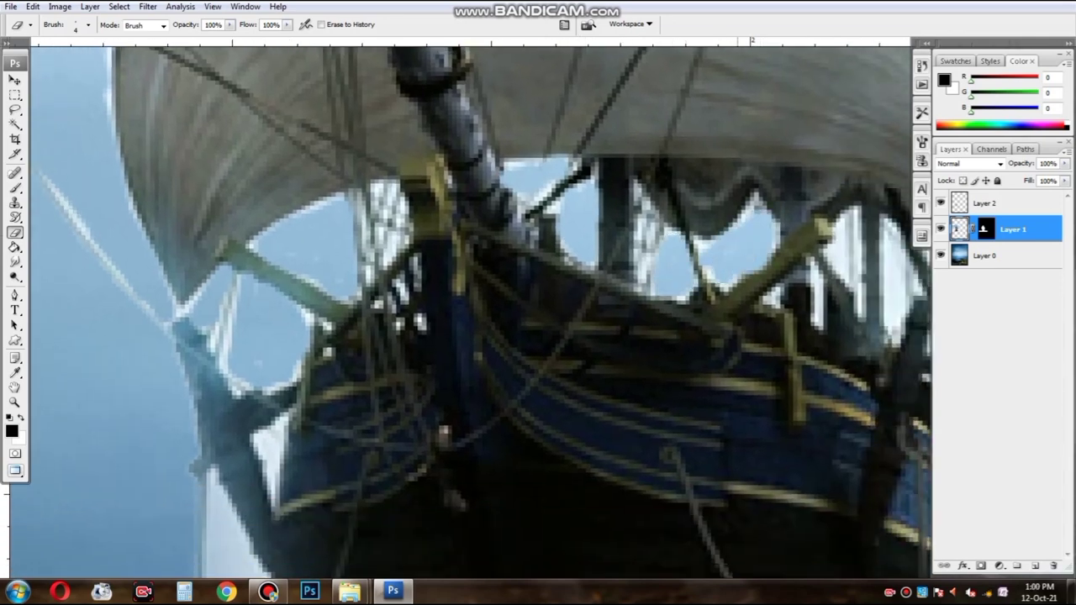
scroll(723, 261, "right", 2)
scroll(683, 300, "right", 3)
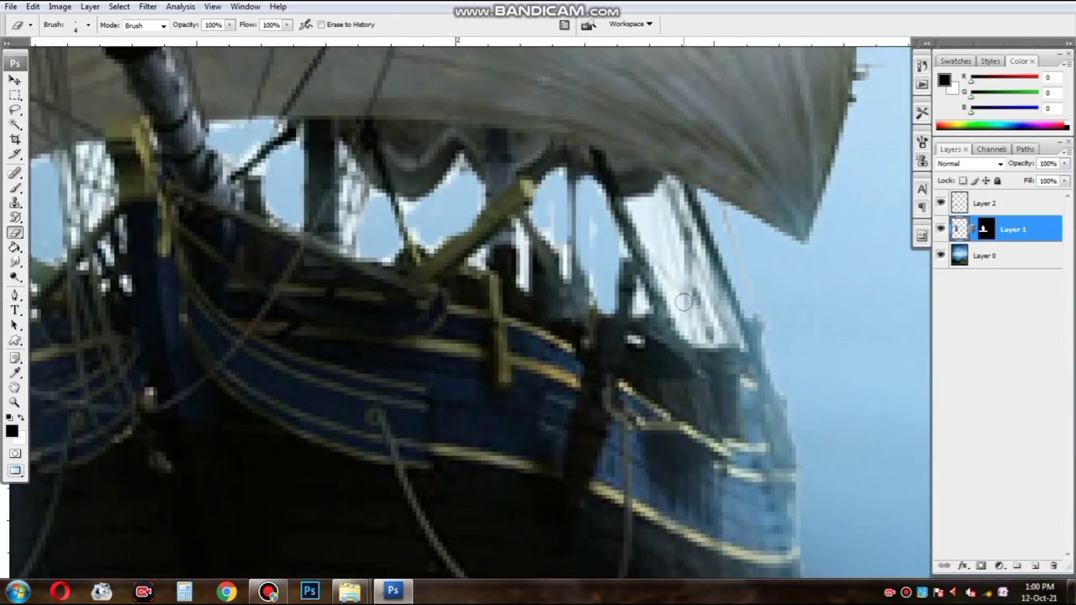
scroll(706, 331, "down", 3)
scroll(402, 309, "up", 1)
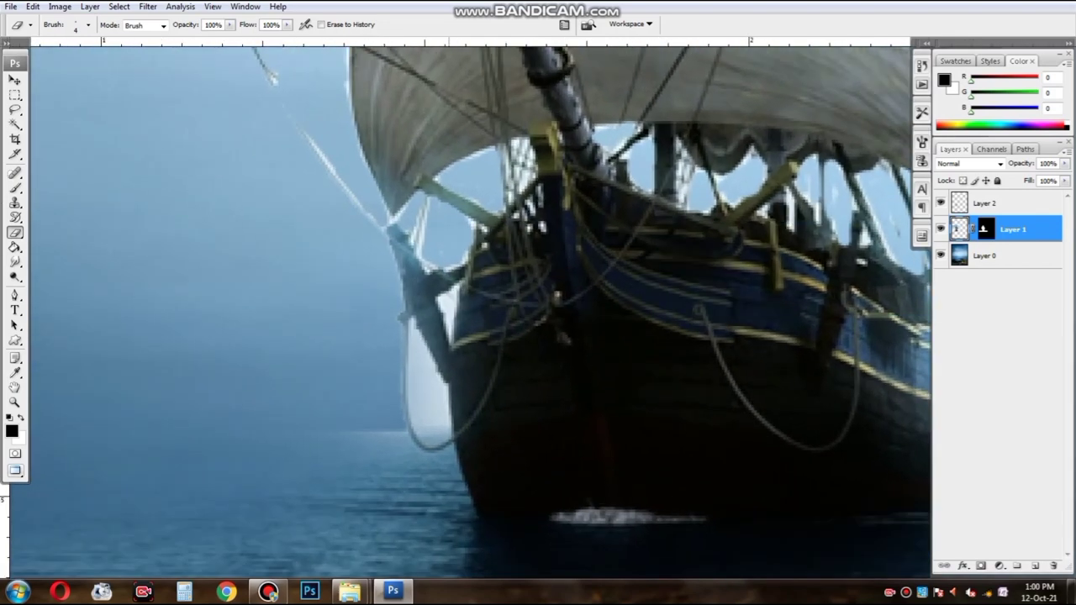
scroll(401, 309, "up", 1)
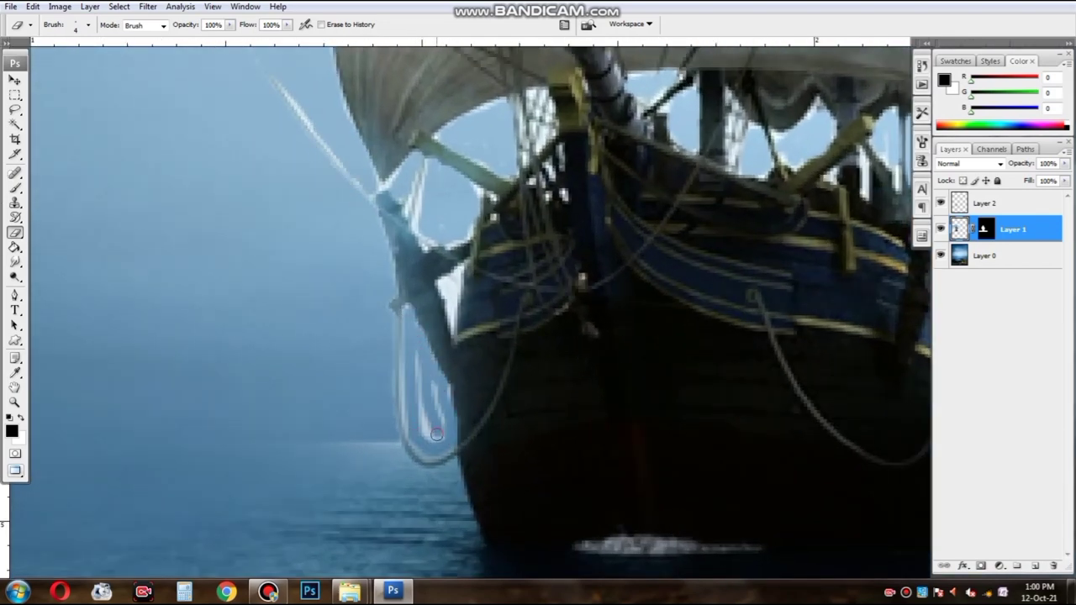
scroll(423, 420, "down", 2)
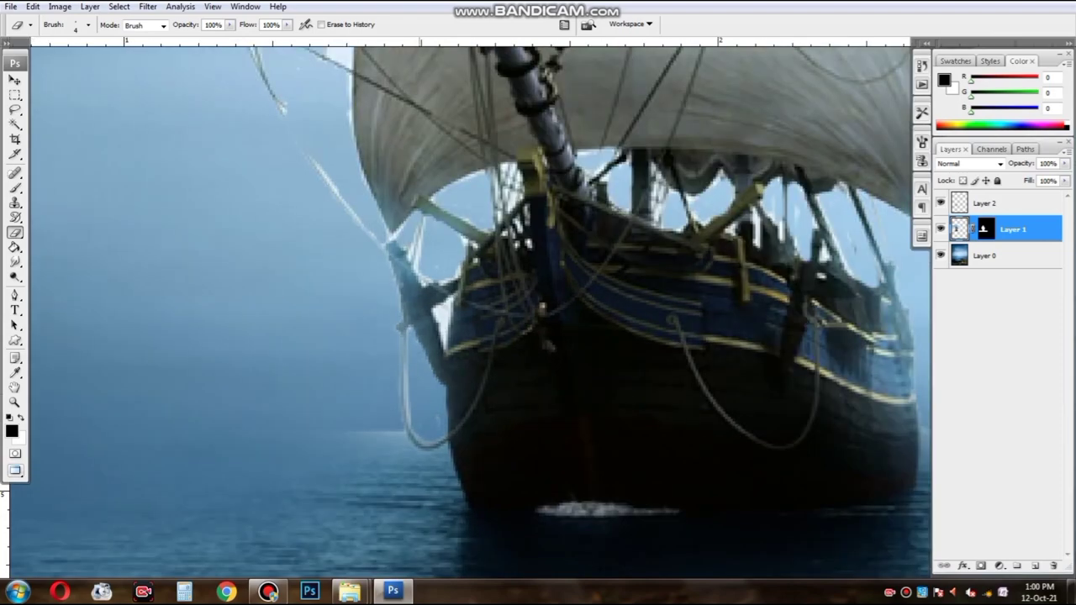
scroll(444, 344, "up", 2)
scroll(463, 301, "down", 2)
scroll(437, 307, "up", 3)
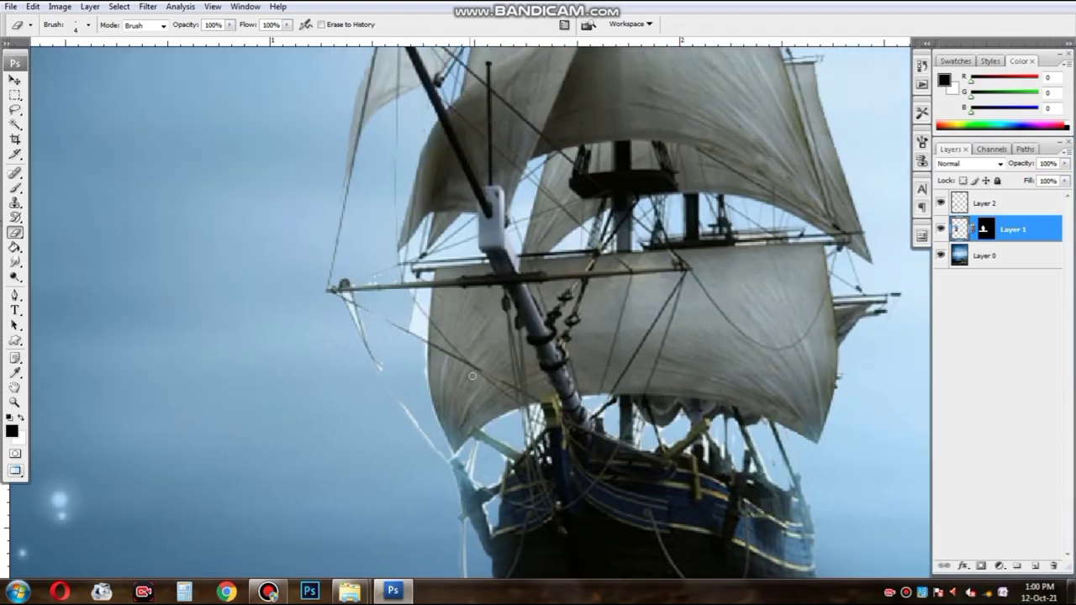
scroll(411, 315, "up", 2)
scroll(440, 277, "down", 2)
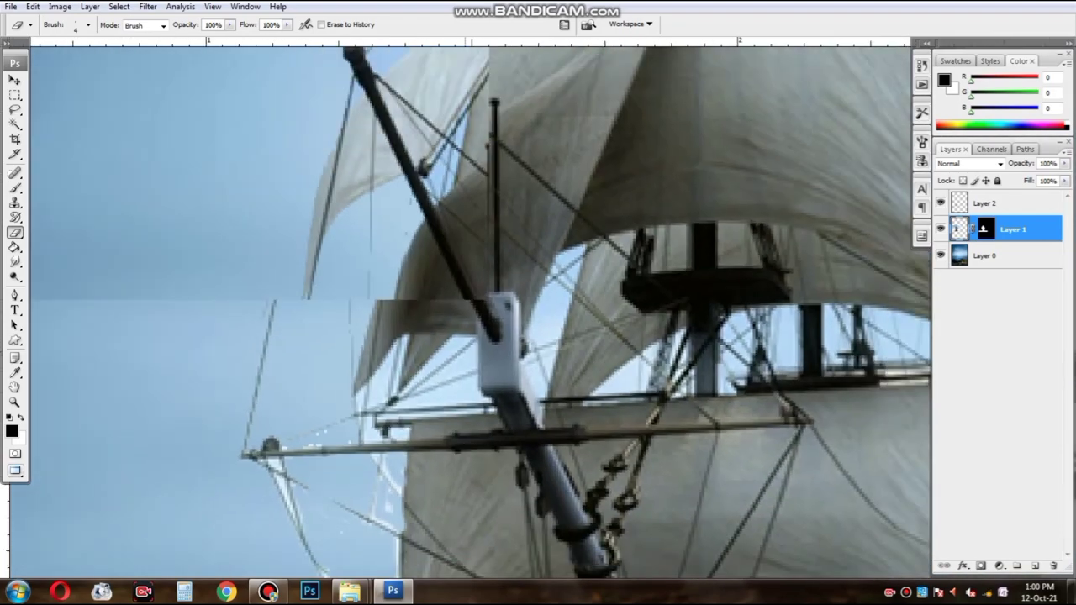
scroll(439, 276, "down", 2)
key("v")
scroll(440, 336, "up", 1)
scroll(440, 336, "down", 1)
Step: Add a Channel Mixer adjustment layer, shifting green into the red channel to tint the scene teal
scroll(420, 336, "down", 1)
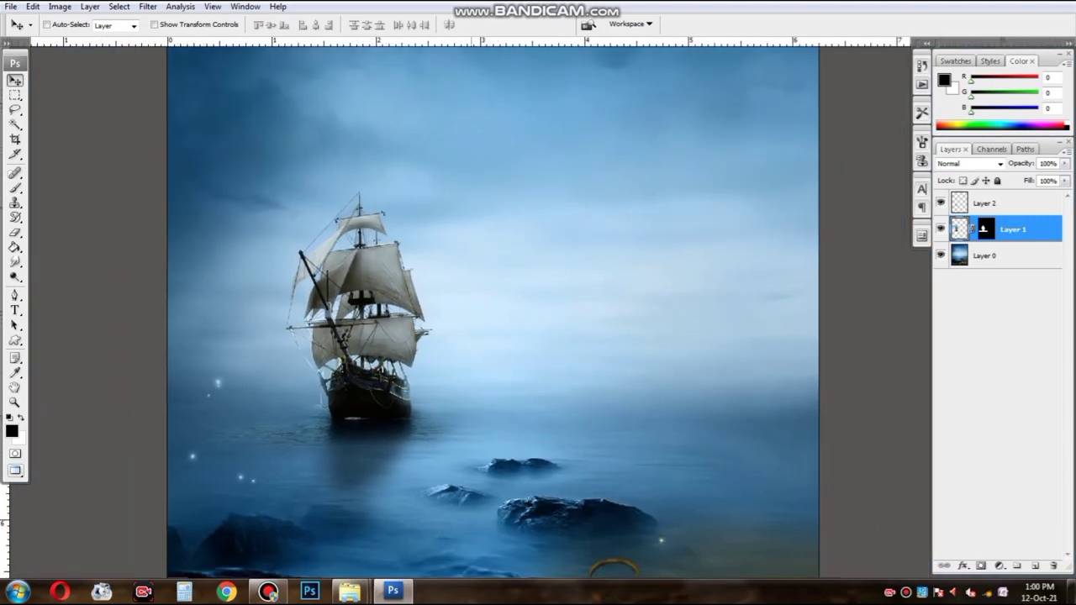
scroll(378, 319, "down", 1)
scroll(378, 319, "up", 2)
scroll(353, 277, "up", 1)
scroll(496, 311, "up", 1)
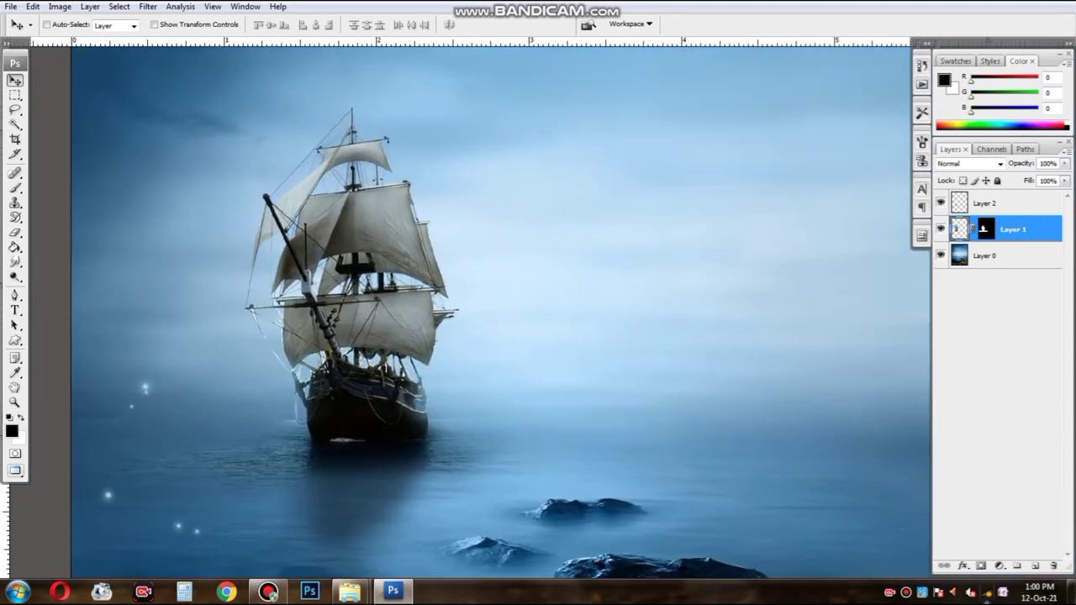
left_click(999, 565)
left_click(990, 465)
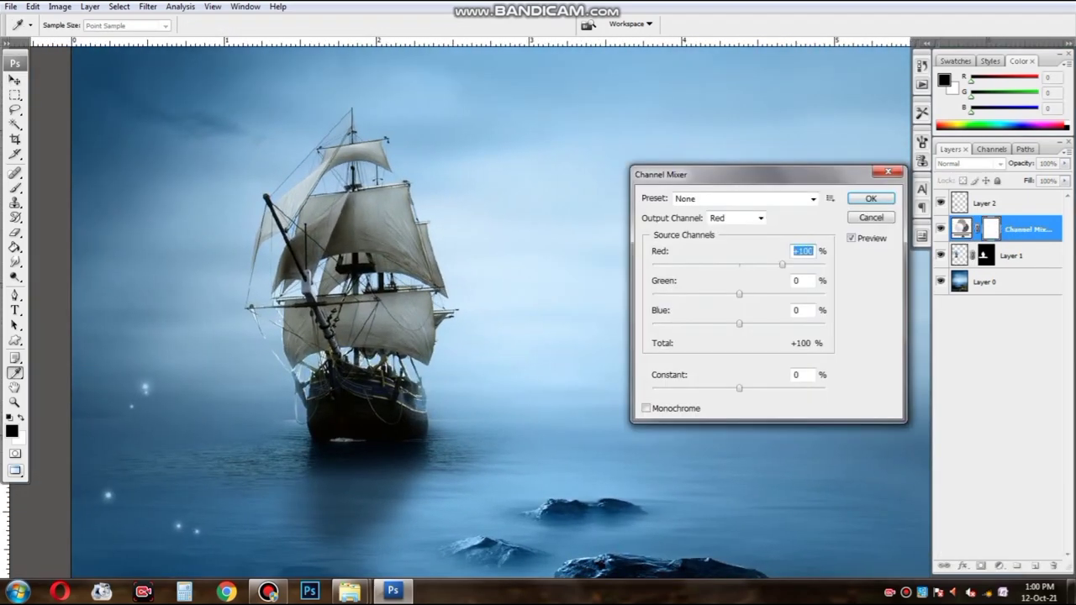
mouse_move(739, 293)
left_mouse_down()
mouse_move(750, 293)
mouse_move(732, 293)
mouse_move(727, 323)
left_mouse_up()
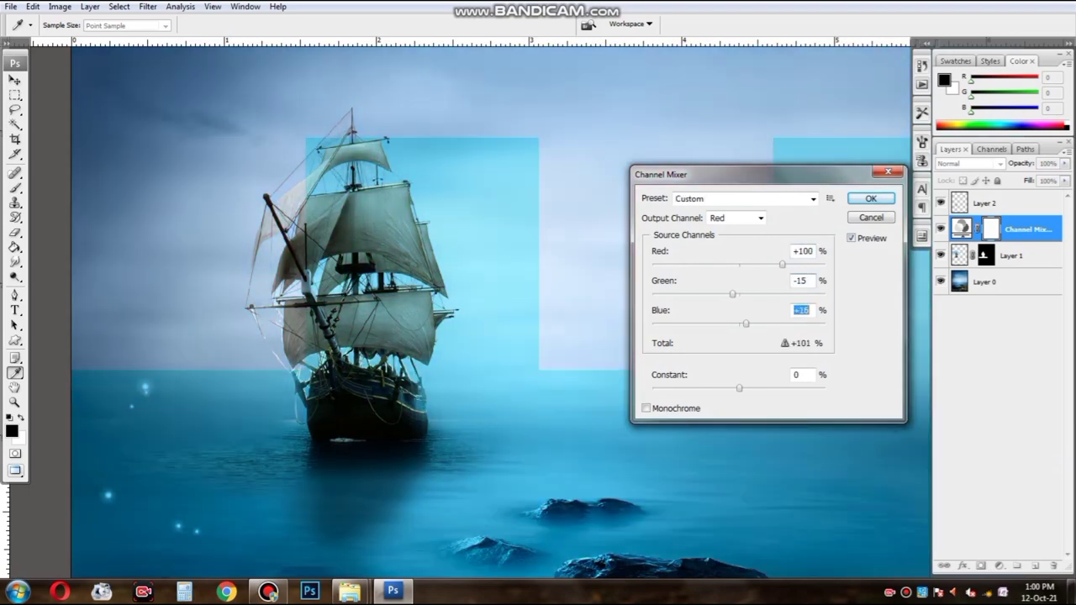
left_click(870, 198)
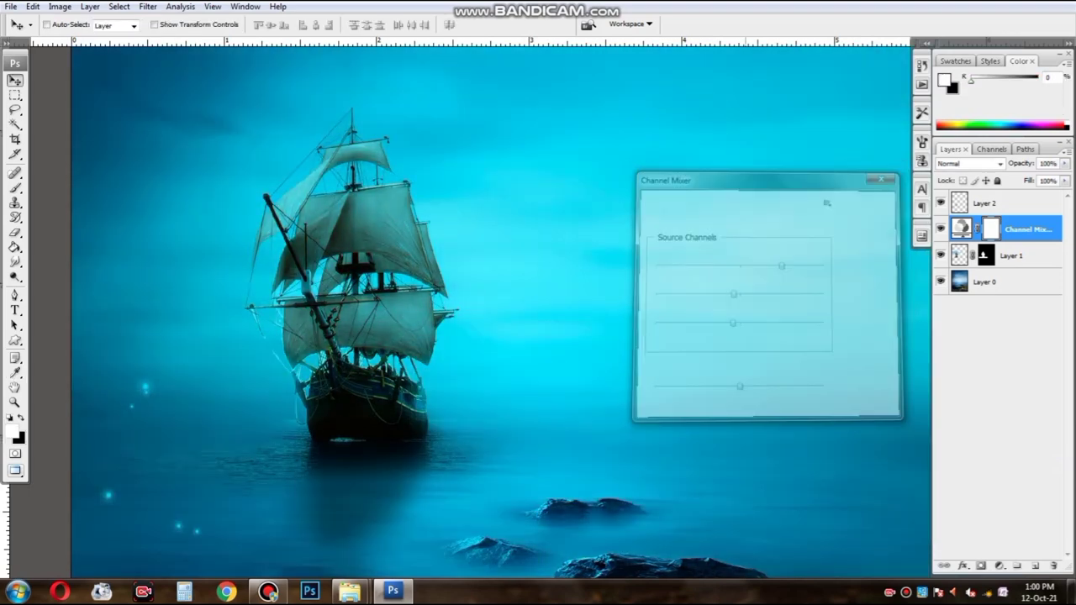
key("ctrl+minus")
key("ctrl+minus")
key("ctrl+minus")
Step: Set up a soft 18 px brush and target Layer 1's mask for painting
key("e")
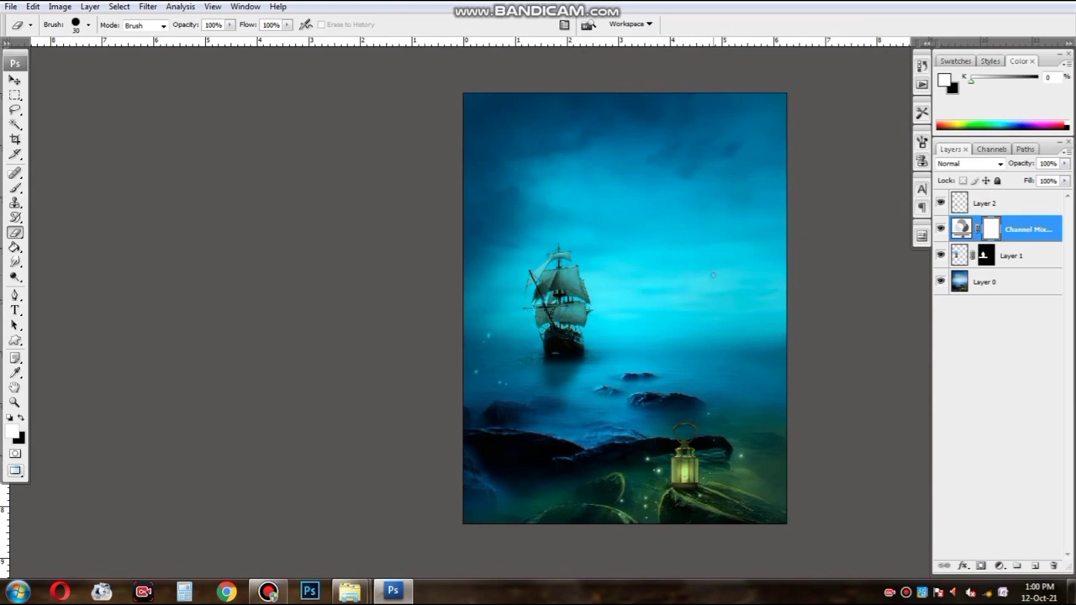
key("bracketright")
key("bracketright")
key("bracketright")
key("ctrl+0")
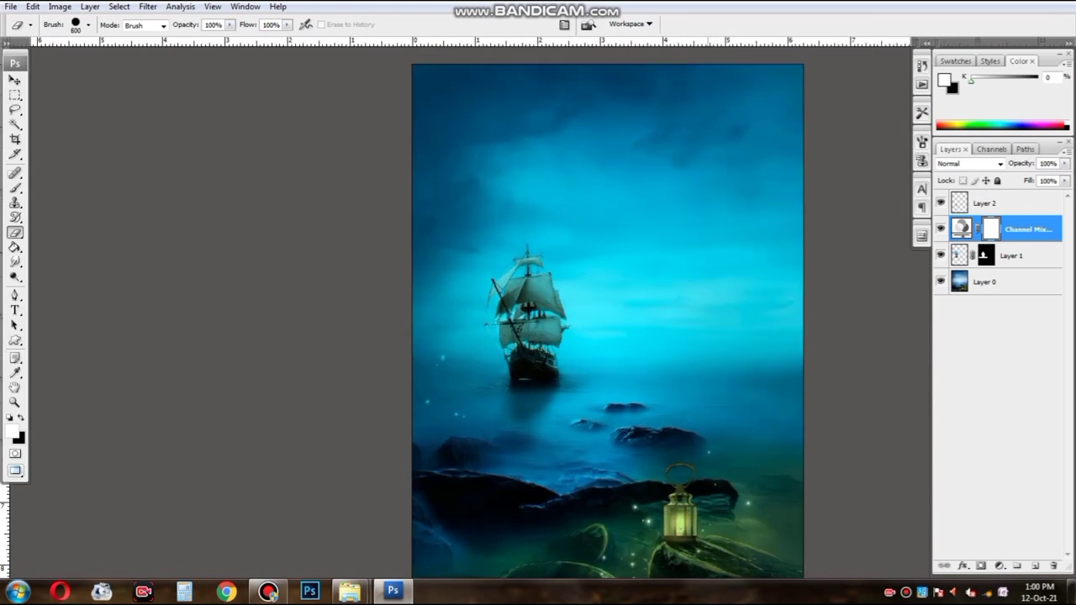
right_click(538, 274)
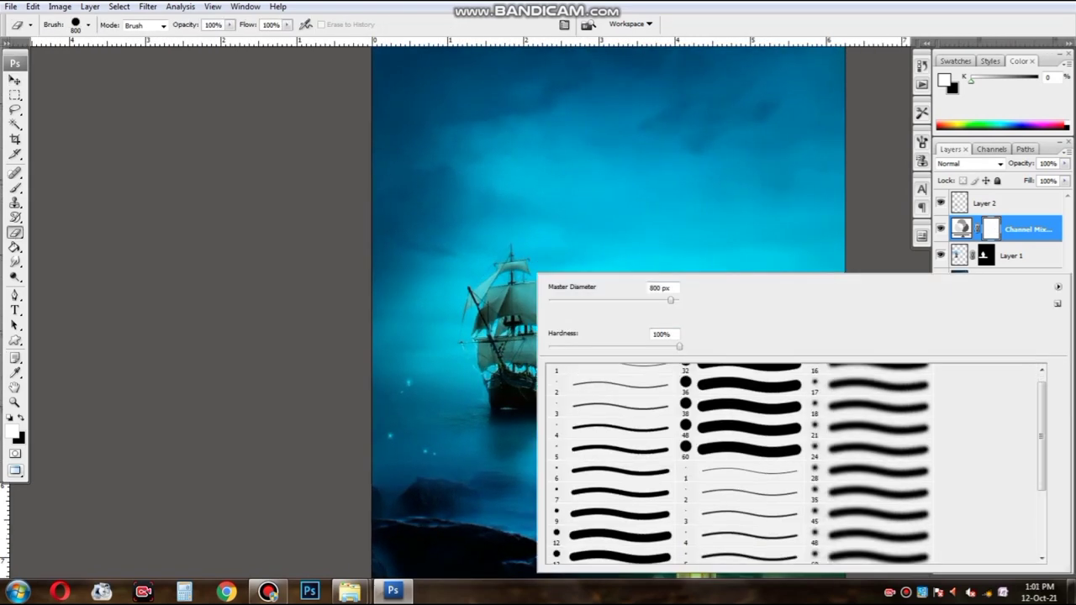
double_click(878, 406)
scroll(818, 320, "up", 3)
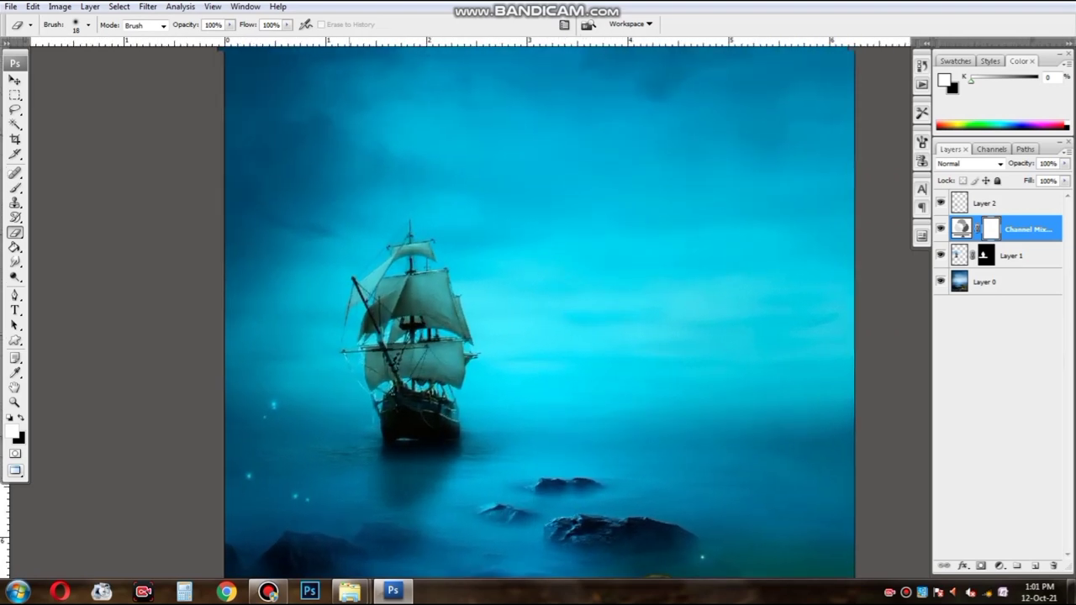
scroll(339, 370, "up", 2)
key("b")
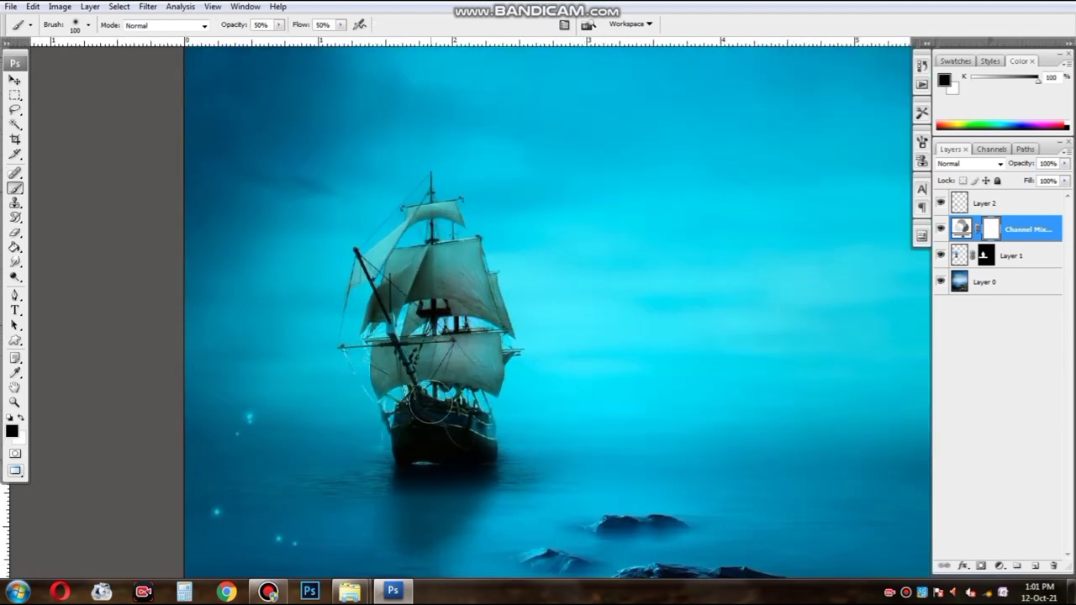
key("alt+bracketleft")
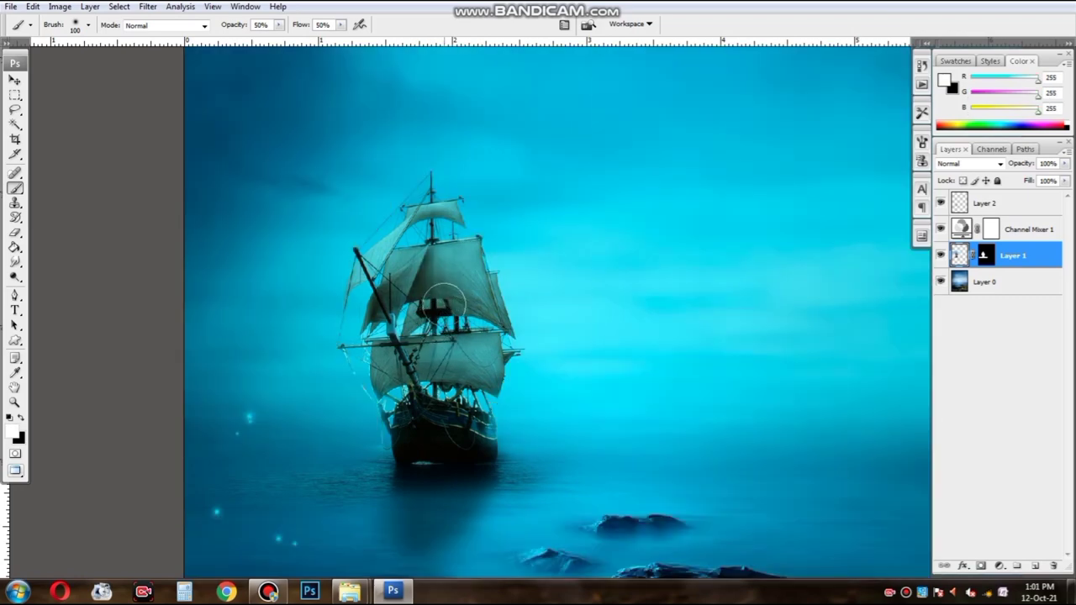
Step: Paint over the upper and left sails on the mask to haze them into the mist
scroll(445, 302, "up", 2)
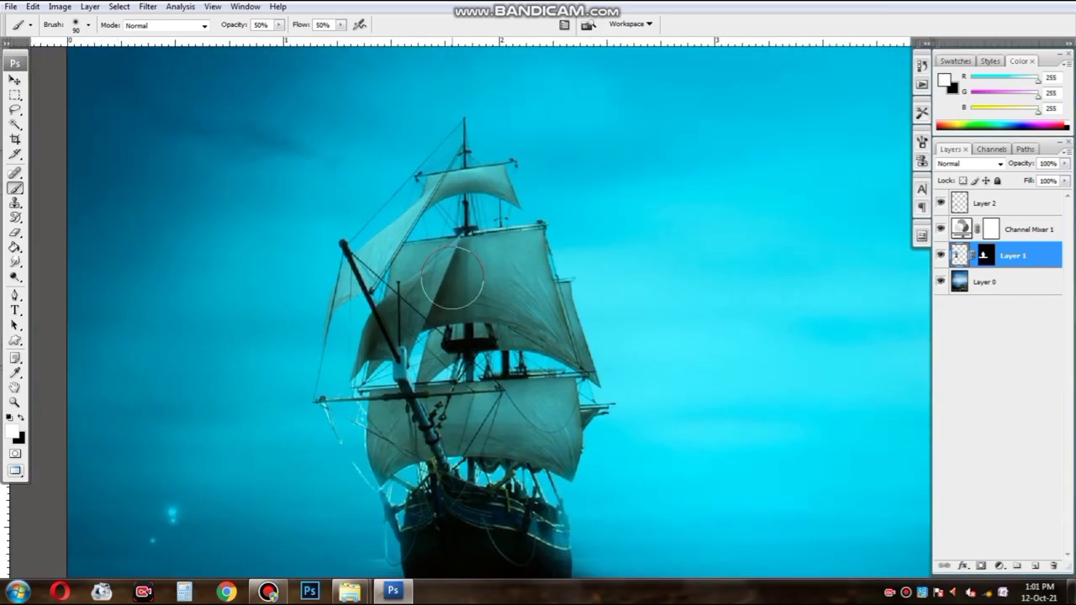
mouse_move(531, 302)
left_mouse_down()
mouse_move(394, 303)
mouse_move(462, 201)
mouse_move(395, 244)
mouse_move(448, 195)
left_mouse_up()
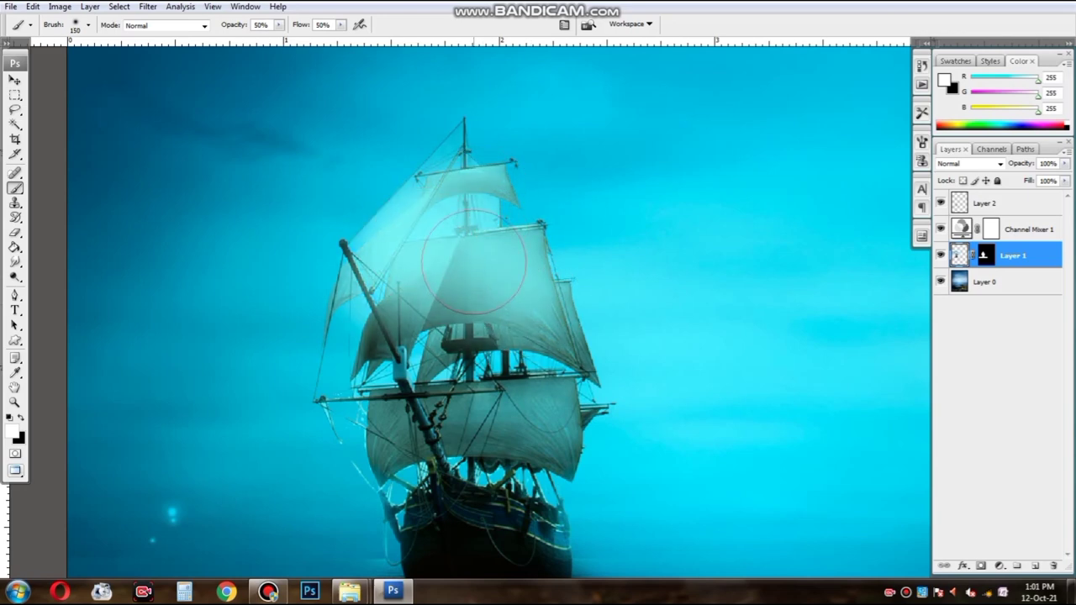
scroll(449, 195, "down", 3)
scroll(466, 309, "up", 1)
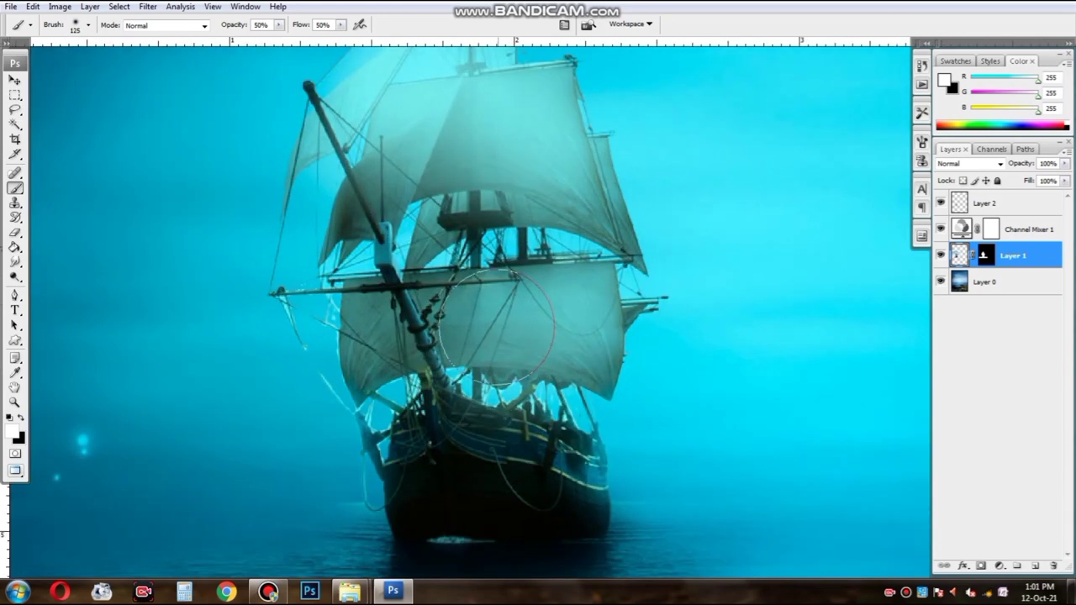
scroll(466, 309, "up", 1)
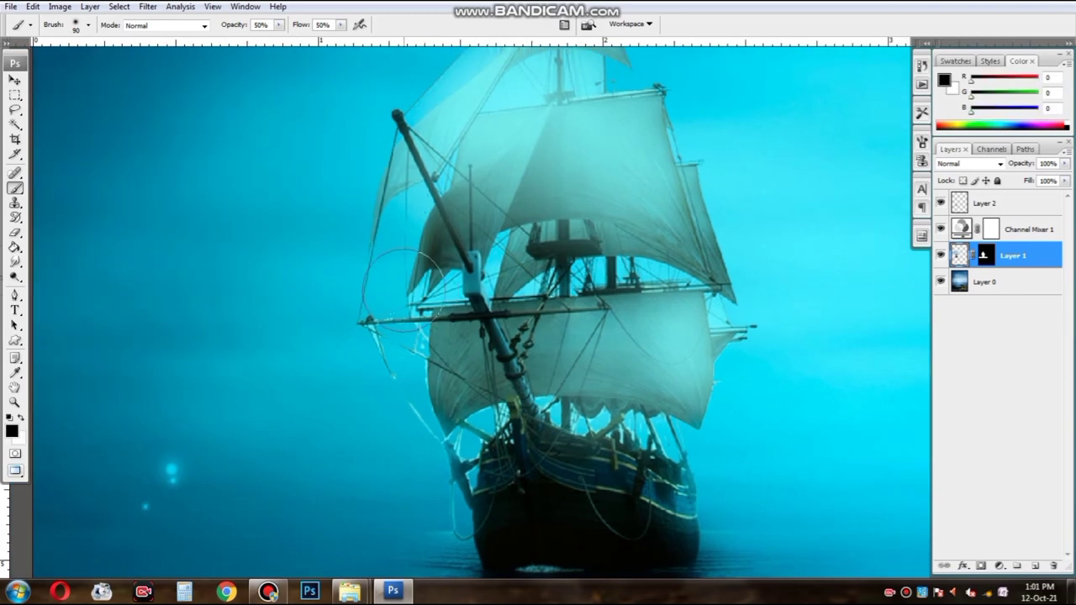
key("bracketright")
mouse_move(400, 288)
left_mouse_down()
mouse_move(453, 219)
mouse_move(444, 416)
left_mouse_up()
Step: Paint foggy mist across the ship's hull with a smaller brush
key("bracketleft")
key("bracketleft")
key("bracketleft")
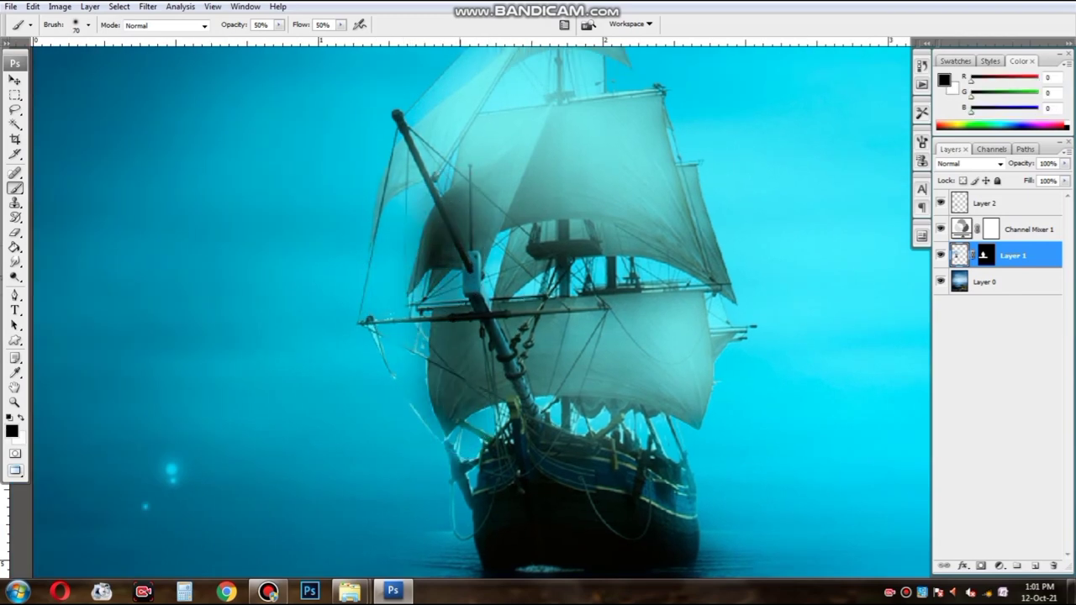
scroll(438, 261, "down", 3)
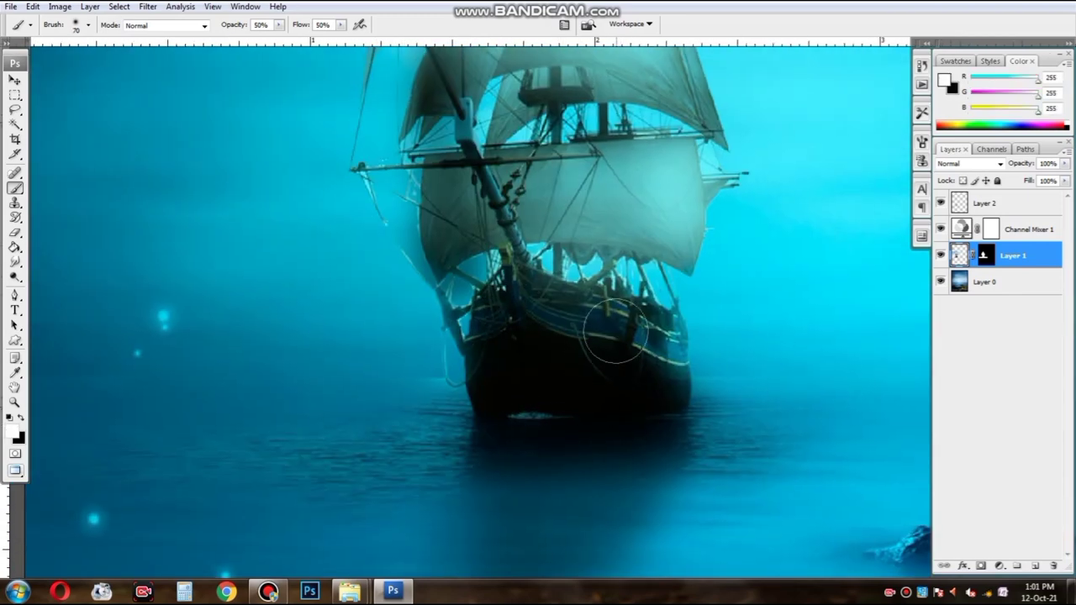
scroll(613, 316, "up", 1)
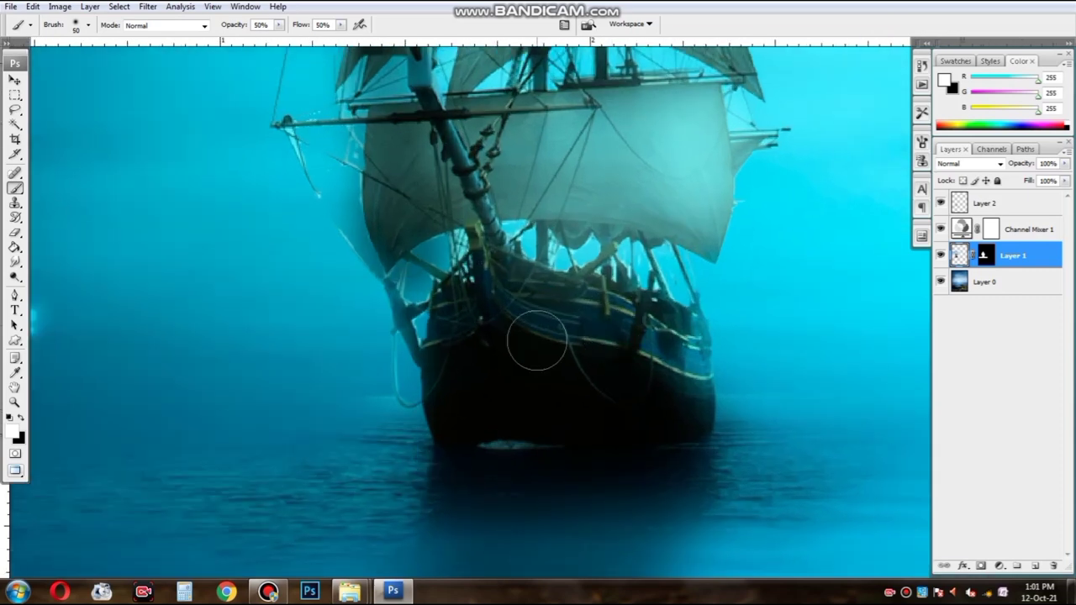
left_click_drag(693, 336, 480, 283)
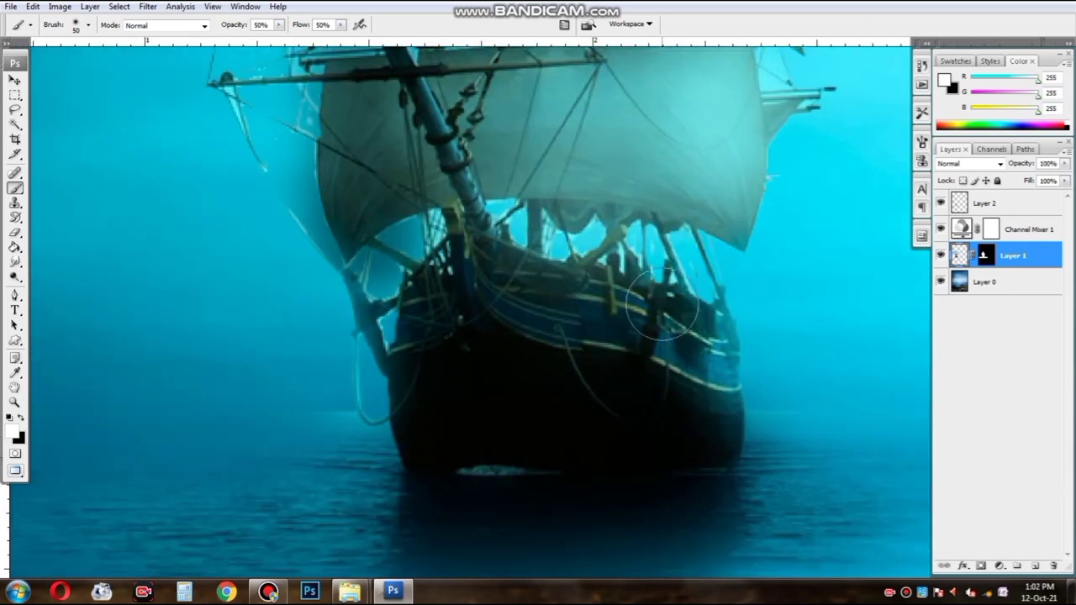
Step: Brush faint white mist over the hull and sails on Layer 3 at about 22% opacity, then zoom out
left_click_drag(537, 288, 716, 348)
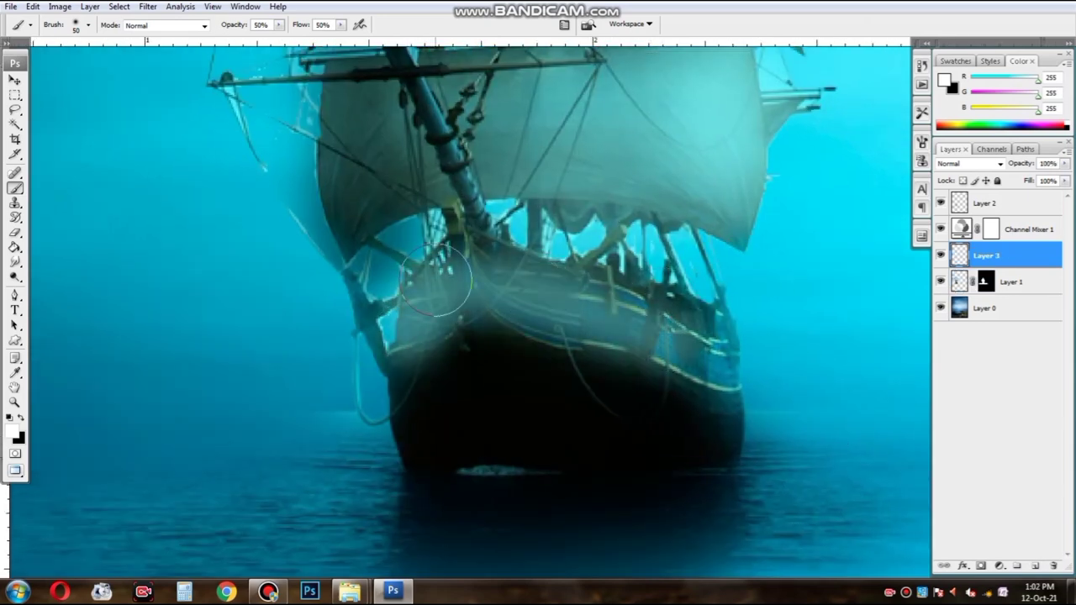
type("26")
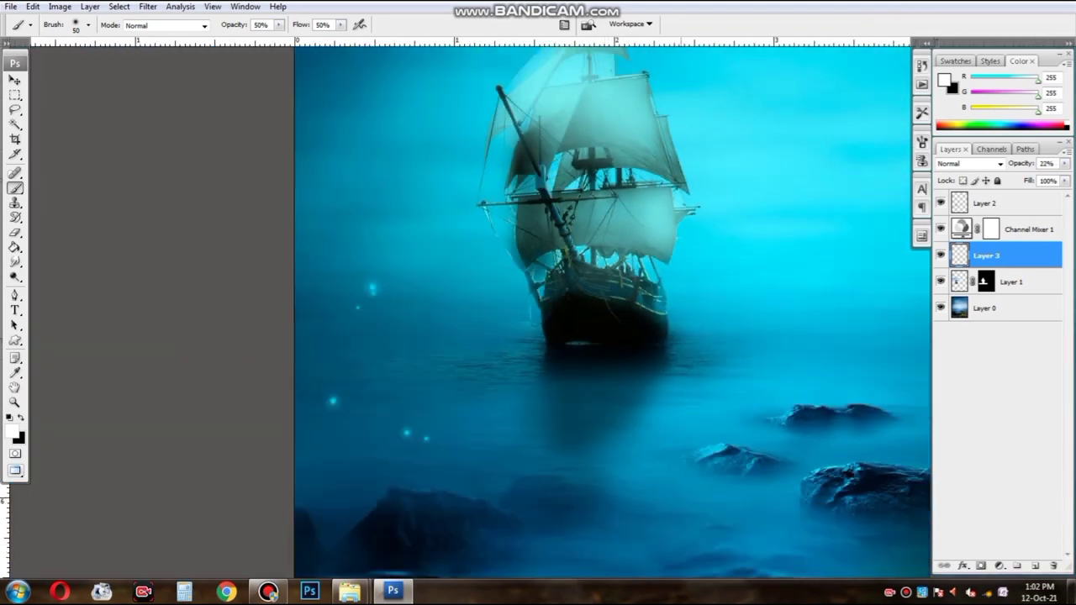
scroll(424, 238, "down", 3)
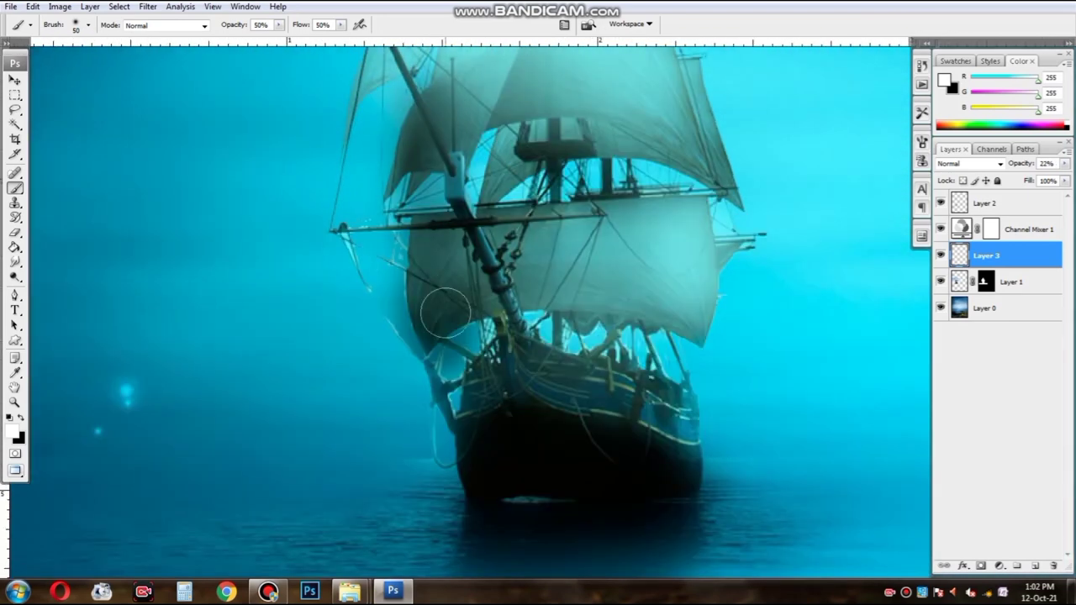
left_click_drag(460, 171, 430, 238)
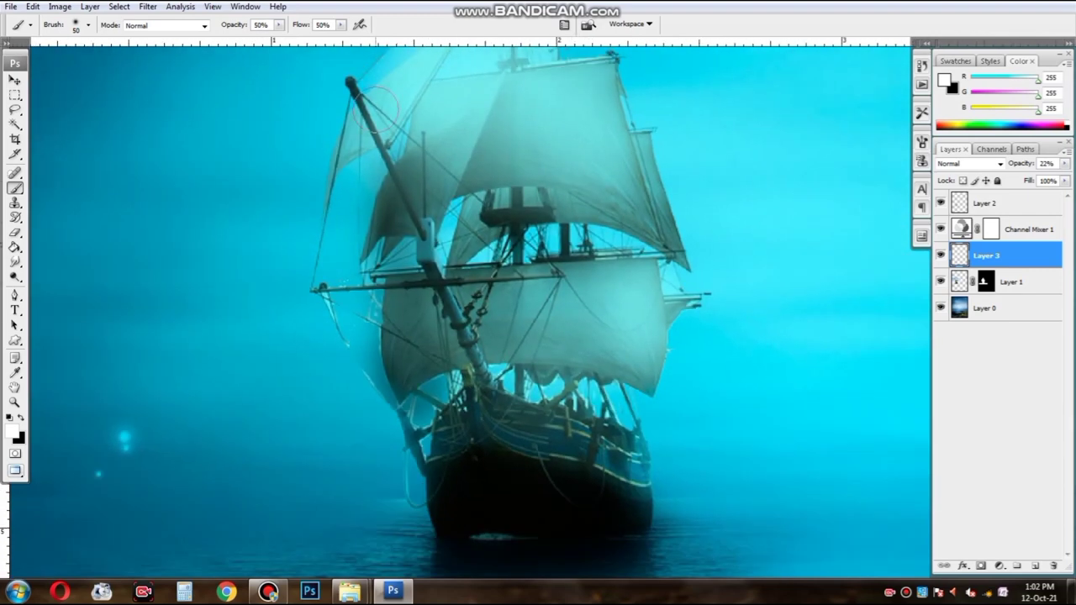
scroll(566, 287, "down", 1)
scroll(565, 287, "down", 3)
scroll(566, 288, "down", 1)
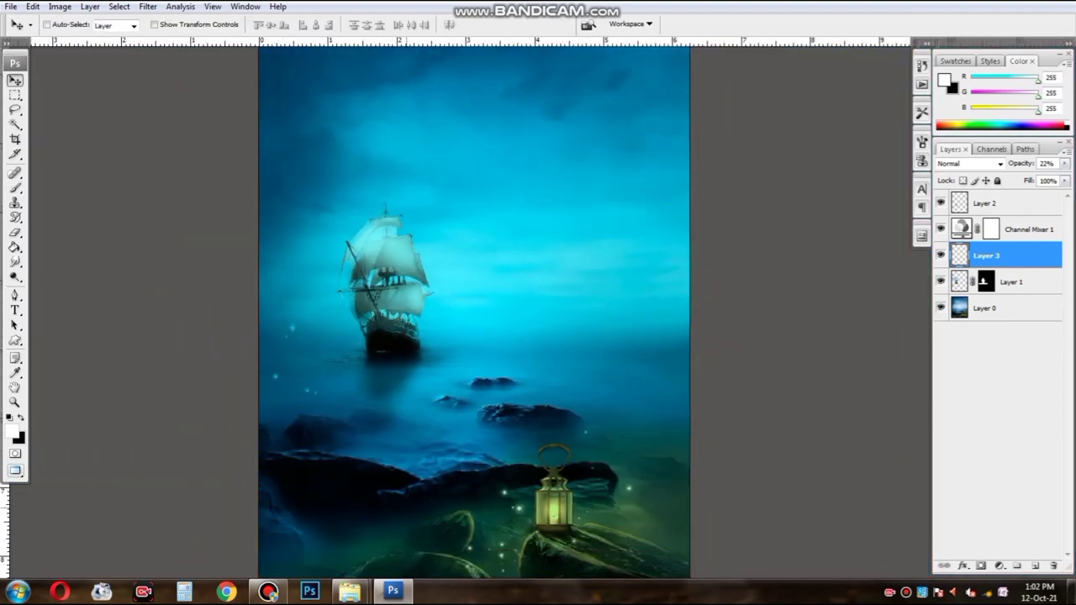
Step: Try dragging the night arch and snake photos into Photoshop, cancelling both imports
left_click(424, 517)
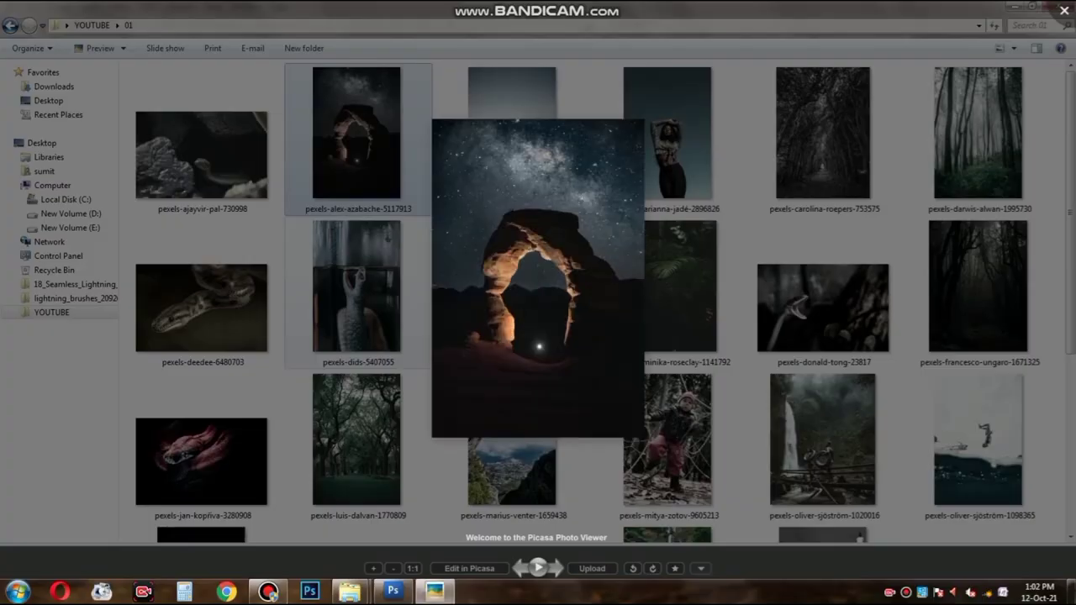
mouse_move(358, 135)
left_mouse_down()
mouse_move(393, 592)
mouse_move(474, 311)
left_mouse_up()
key("Escape")
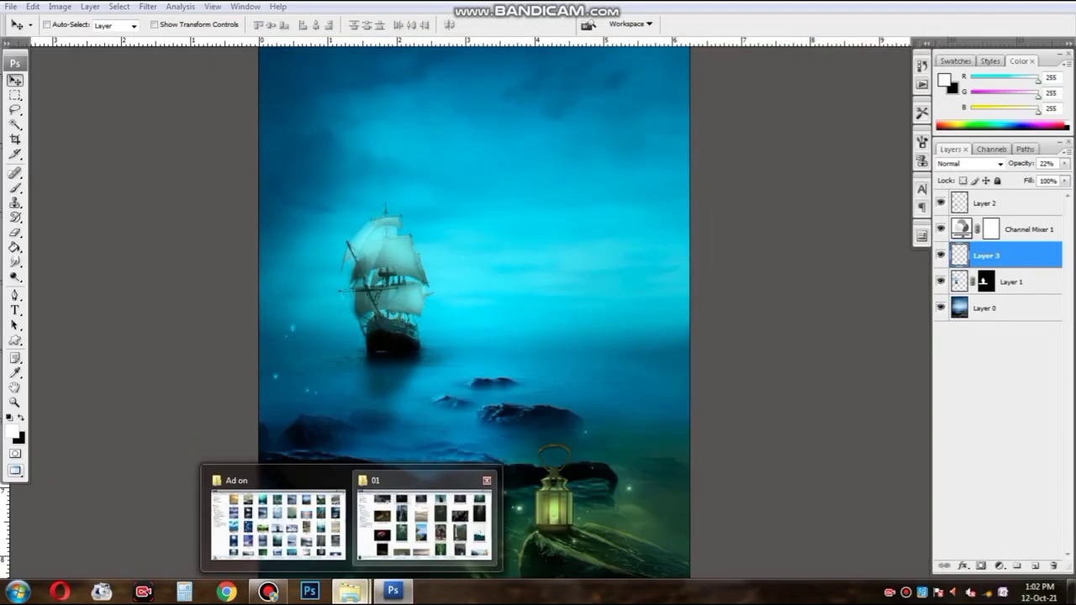
left_click(423, 511)
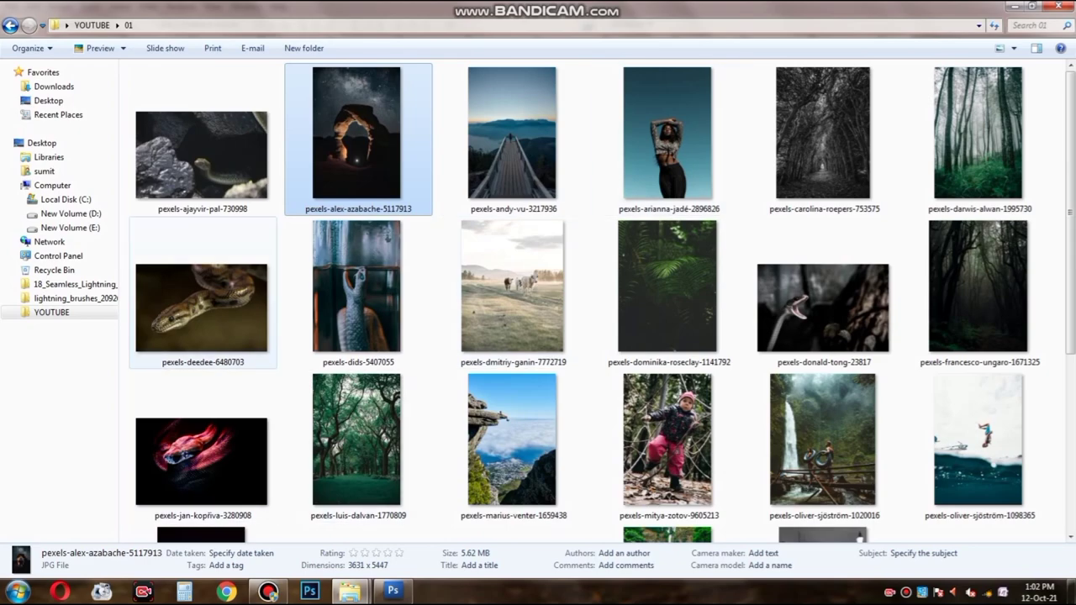
left_click(202, 307)
scroll(525, 437, "down", 3)
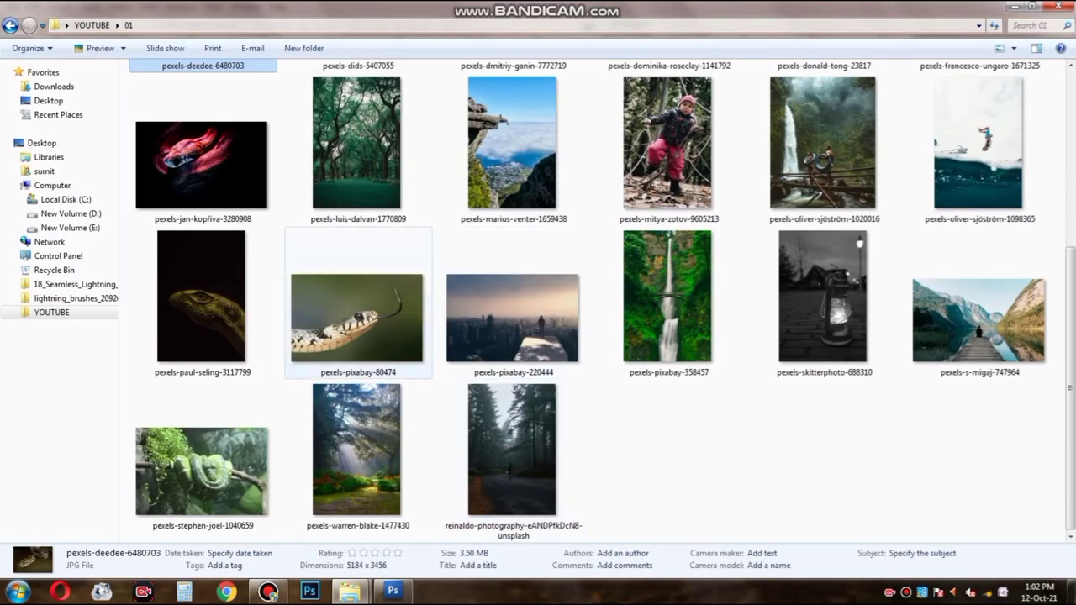
scroll(357, 374, "up", 3)
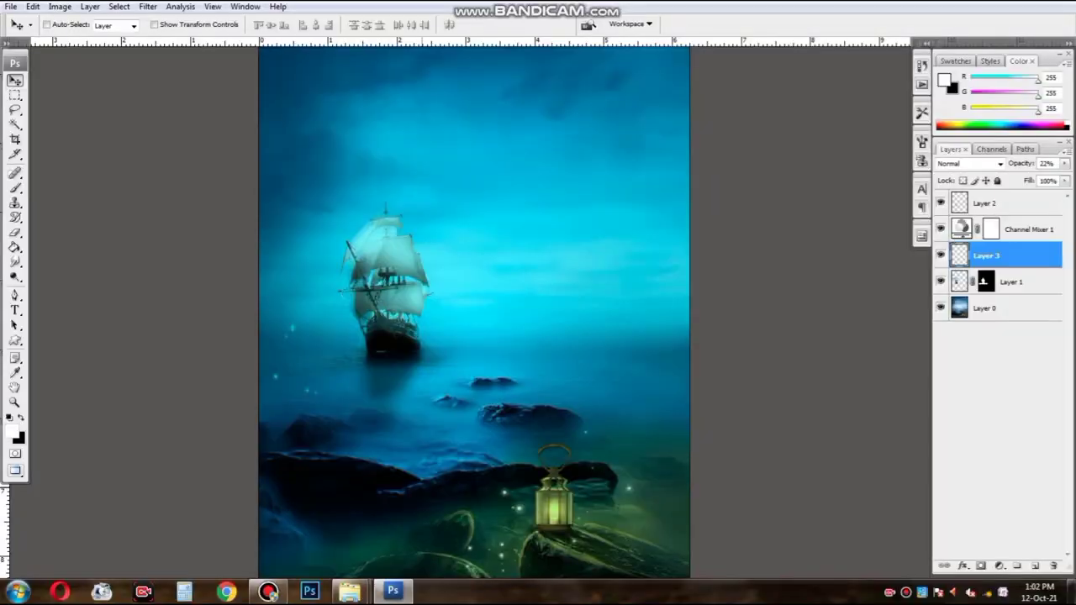
left_click_drag(201, 306, 538, 336)
key("Escape")
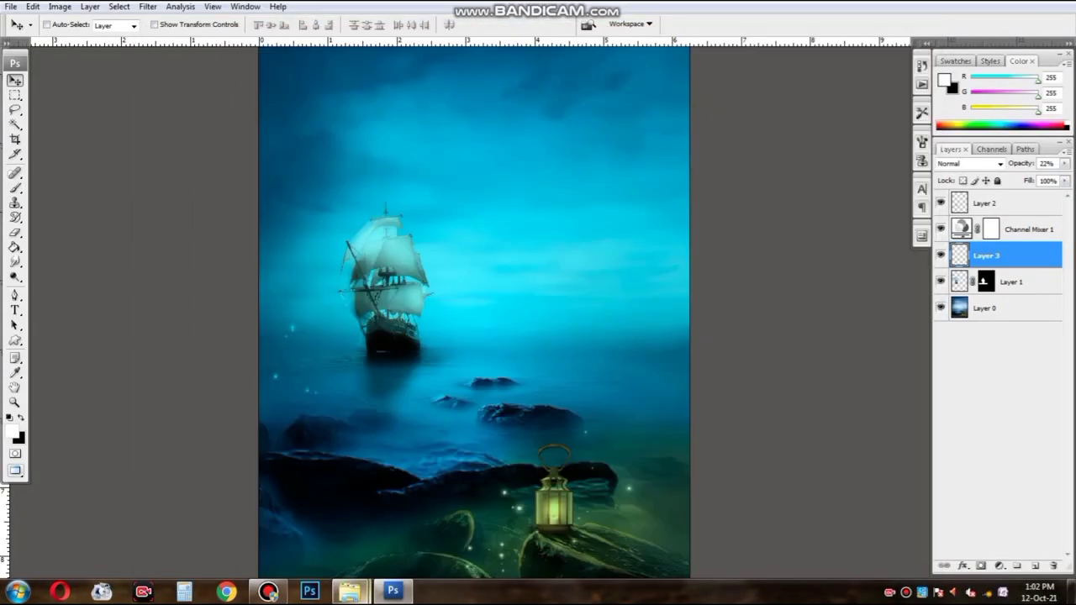
Step: Preview image 117 in the Ad on folder and drag it into Photoshop as a new document
left_click(273, 517)
scroll(588, 302, "up", 15)
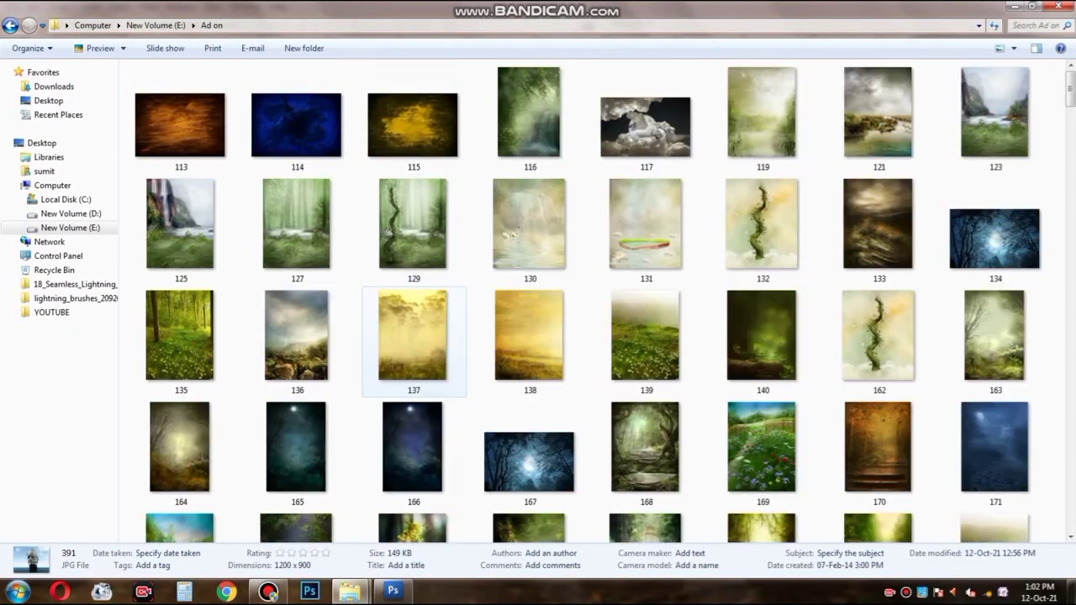
scroll(588, 303, "down", 5)
scroll(588, 302, "up", 5)
double_click(645, 127)
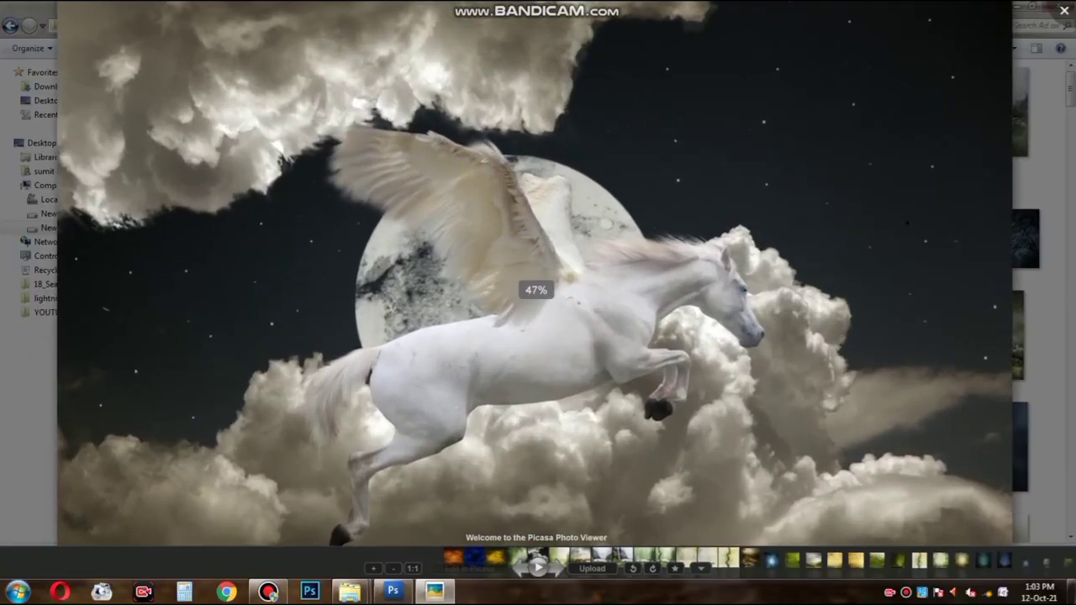
key("Escape")
left_click_drag(643, 139, 538, 311)
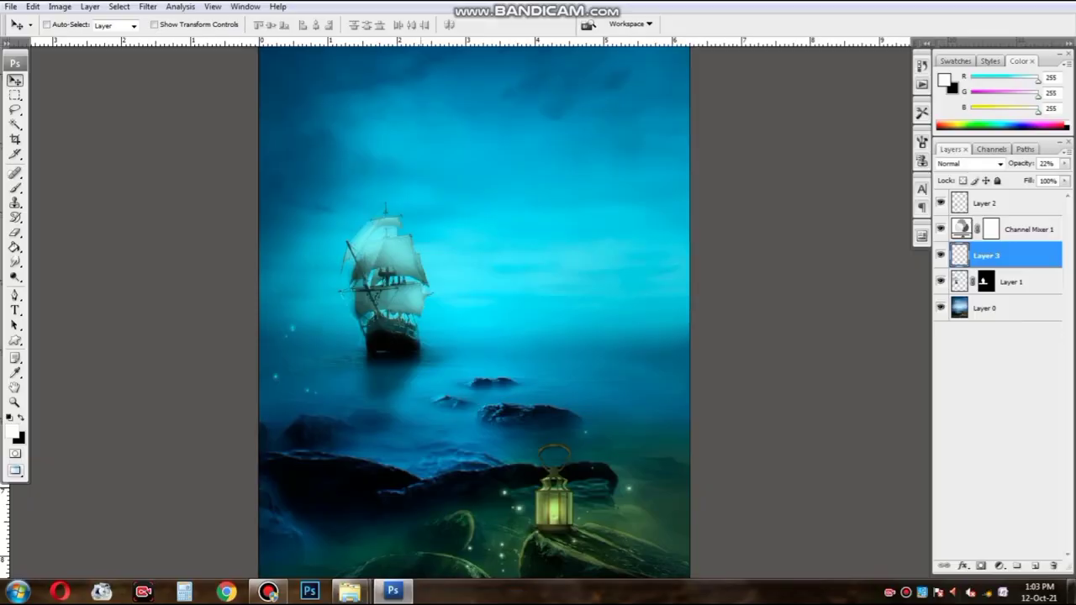
key("ctrl+plus")
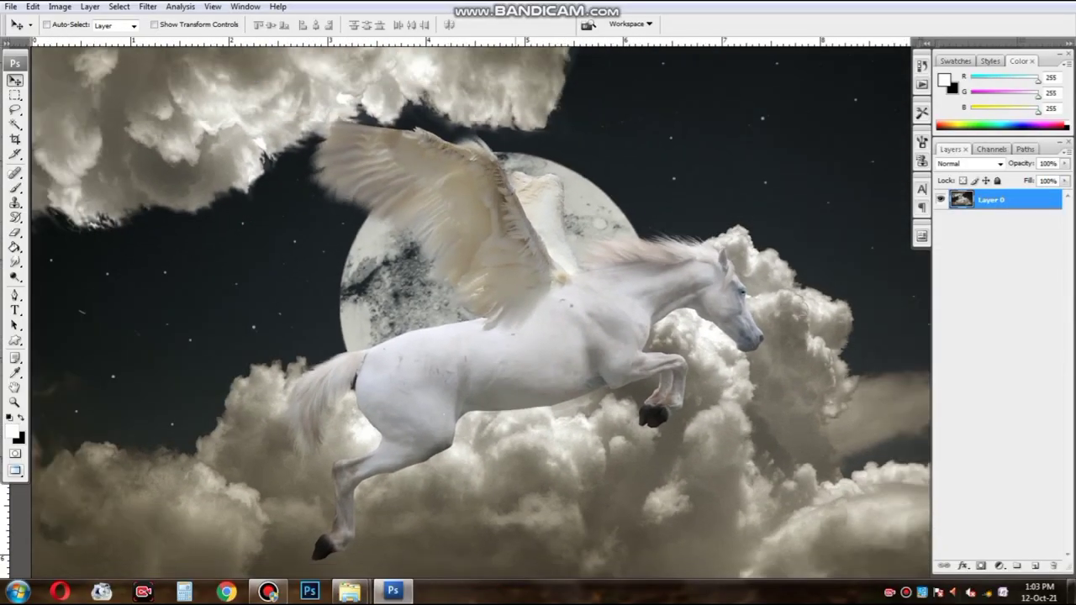
Step: Choose the Magic Wand, clear the selection, and zoom in on the horse's belly and leg
key("w")
key("ctrl+minus")
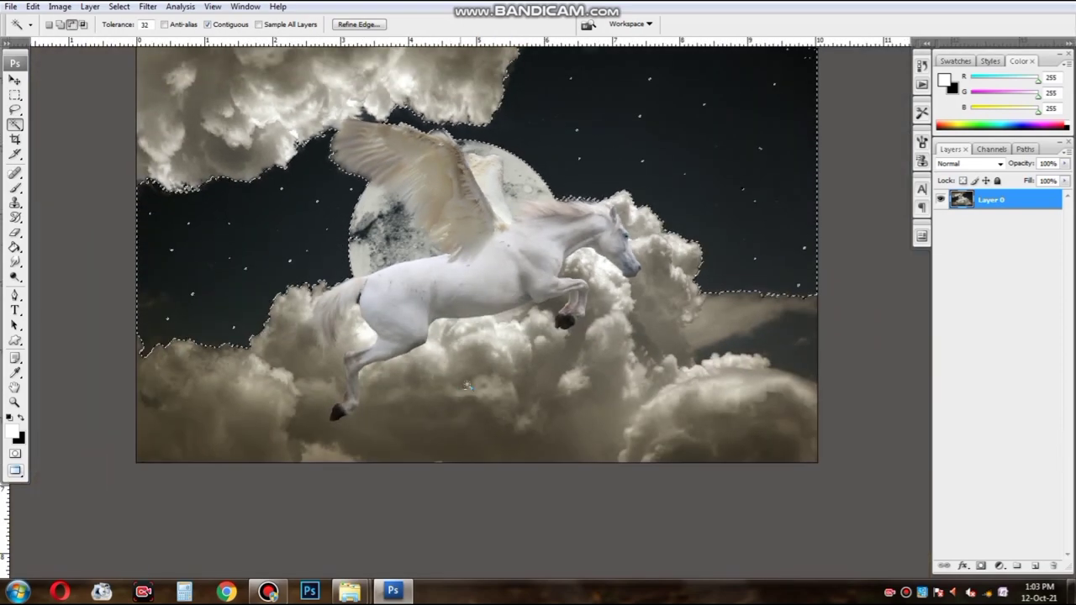
key("ctrl+d")
key("ctrl+plus")
key("ctrl+plus")
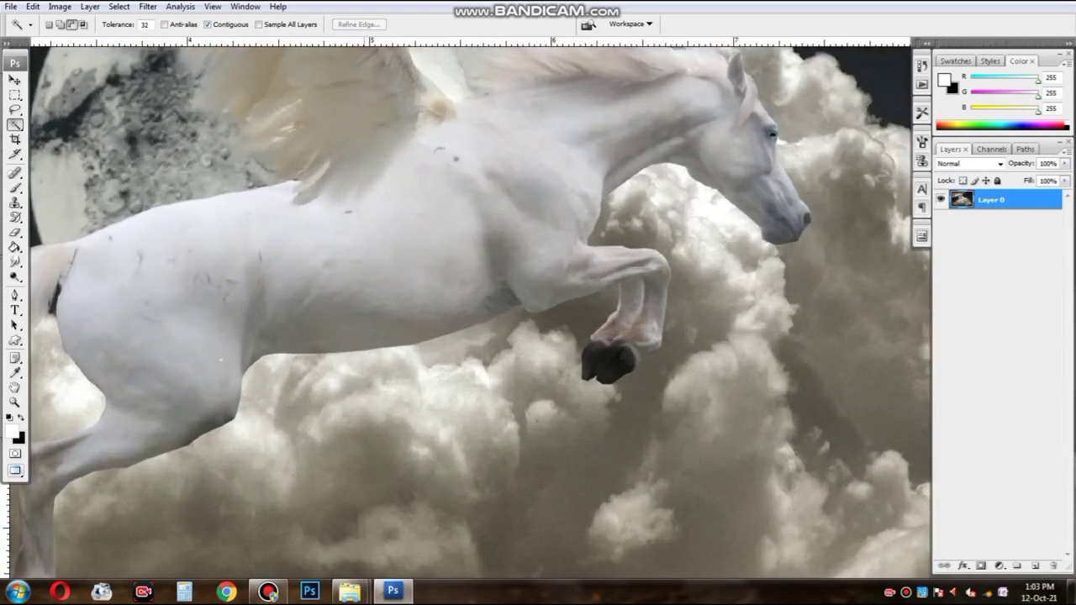
key("ctrl+plus")
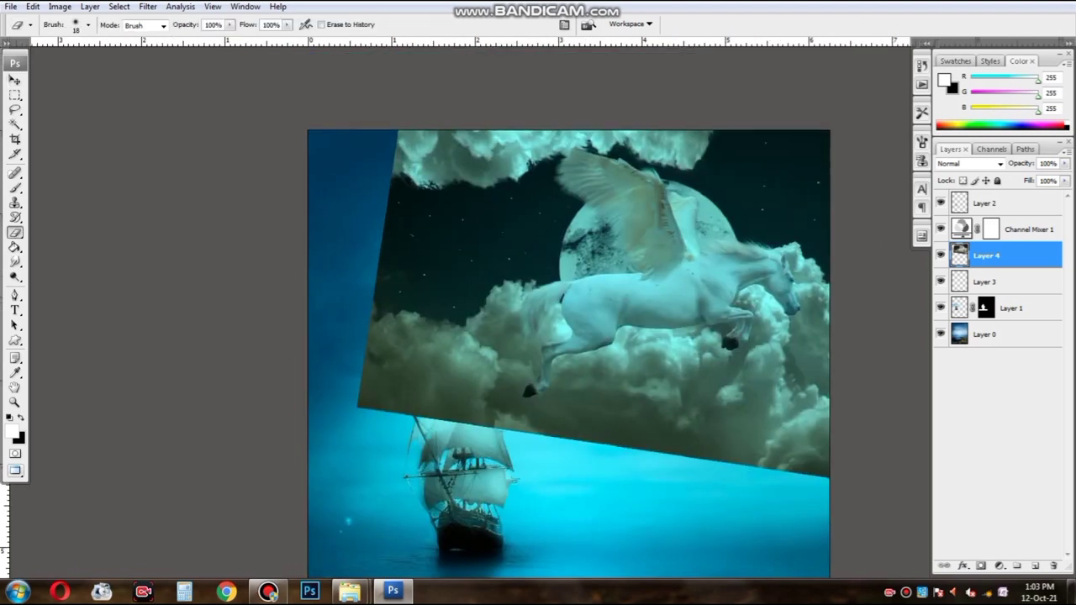
Step: Paint Layer 4's mask with a large soft black brush to fade its dark sky and clouds
mouse_move(418, 321)
left_mouse_down()
mouse_move(477, 317)
mouse_move(555, 346)
left_mouse_up()
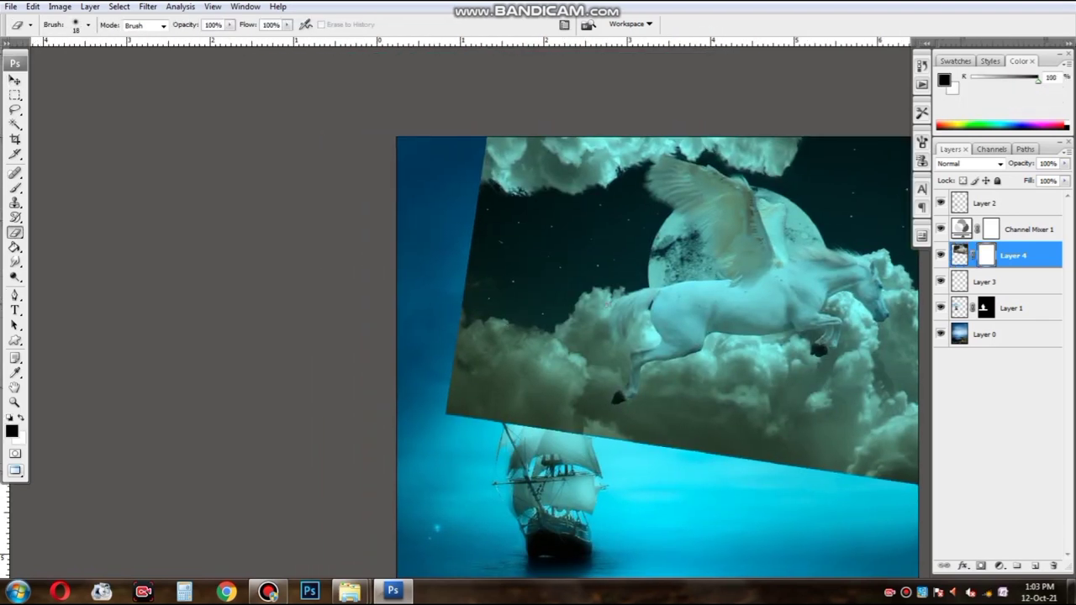
key("bracketright")
key("bracketright")
key("bracketright")
left_click_drag(480, 204, 498, 138)
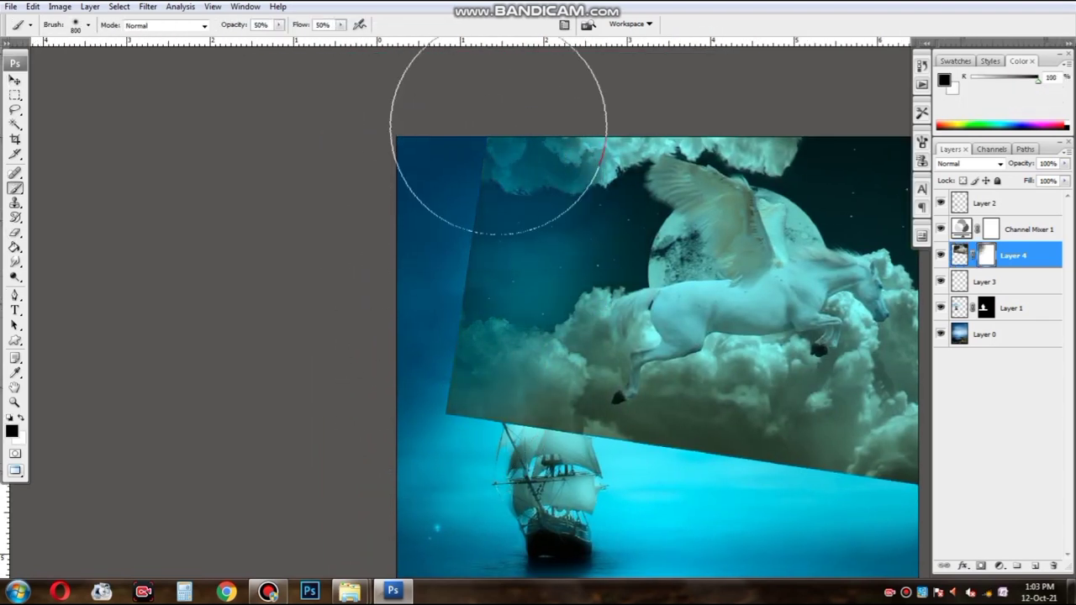
left_click_drag(504, 277, 496, 369)
left_click_drag(459, 171, 343, 183)
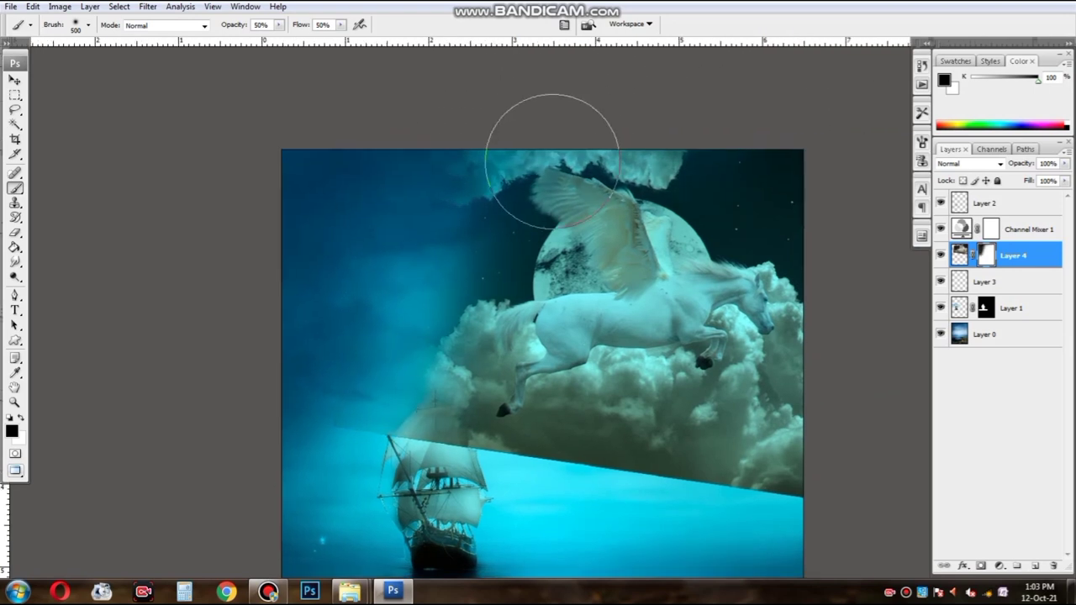
left_click_drag(864, 460, 864, 408)
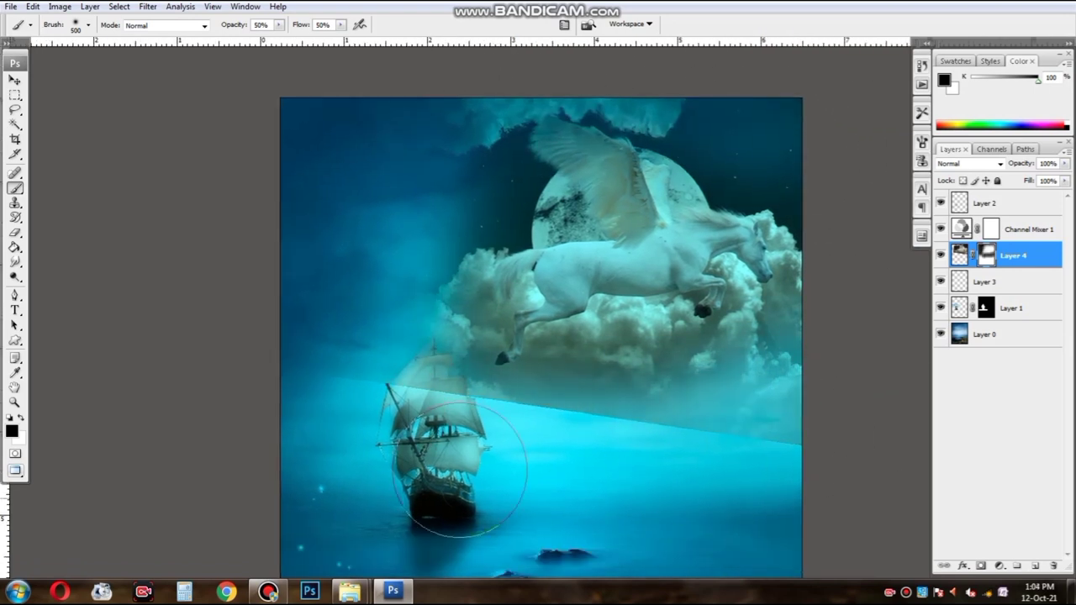
mouse_move(460, 469)
left_mouse_down()
mouse_move(360, 420)
mouse_move(622, 442)
left_mouse_up()
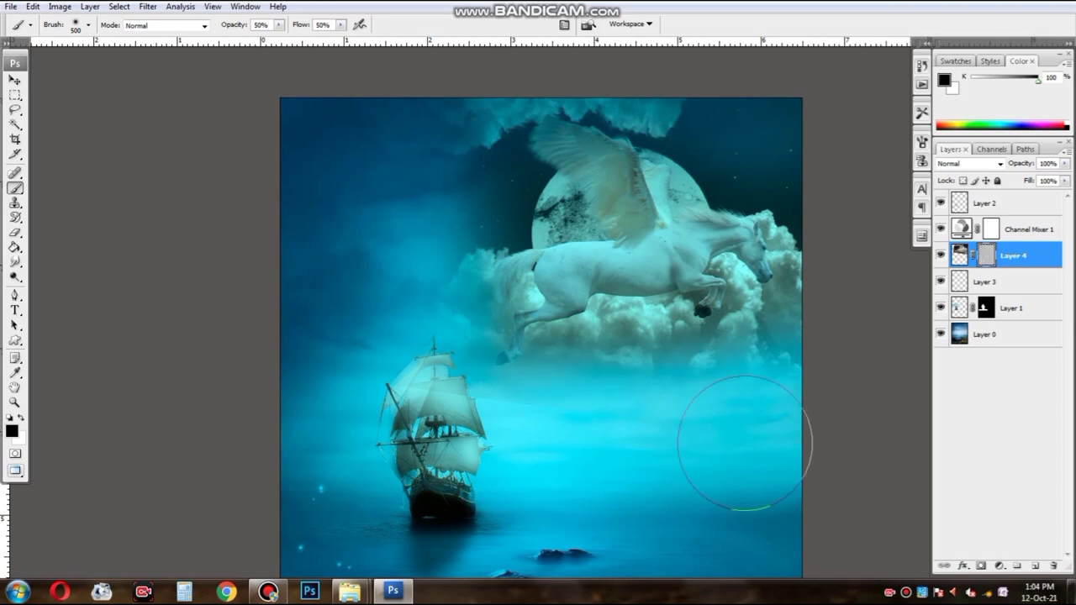
left_click_drag(684, 396, 760, 469)
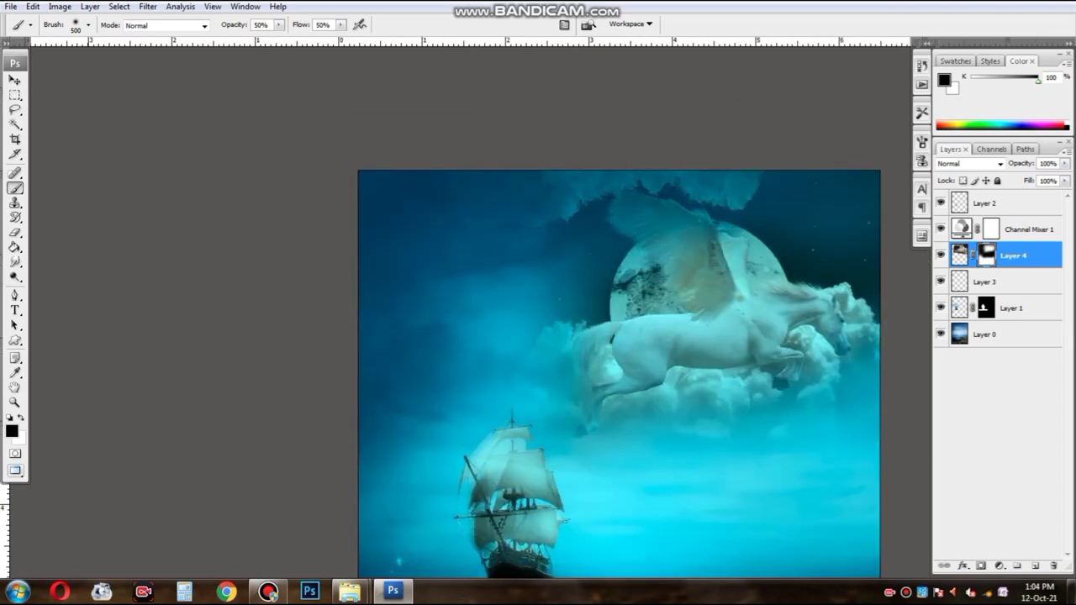
left_click_drag(896, 464, 851, 378)
scroll(694, 388, "down", 1)
Step: Flip Layer 4 horizontally, rotate it counter-clockwise, and blend away the dark top-left wedge
key("ctrl+t")
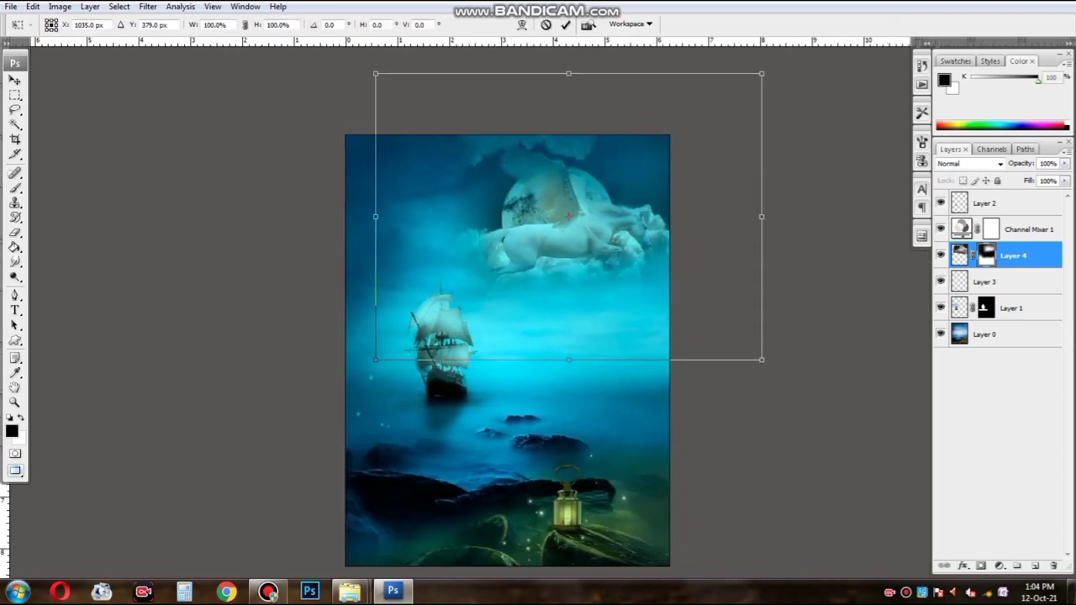
right_click(653, 247)
left_click(682, 418)
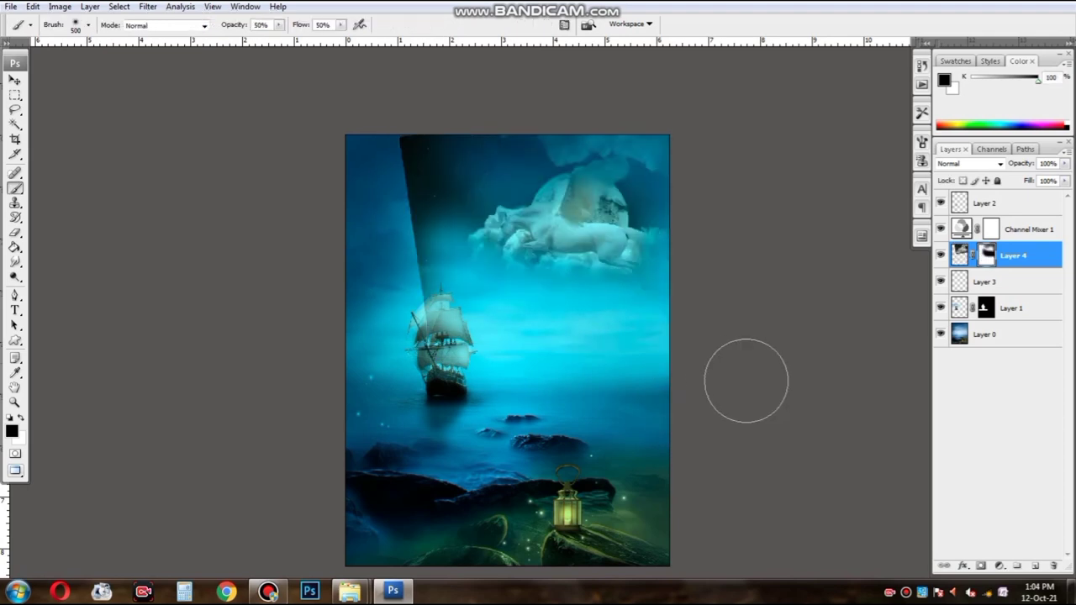
left_click_drag(756, 353, 795, 263)
key("Return")
key("b")
scroll(542, 134, "up", 1)
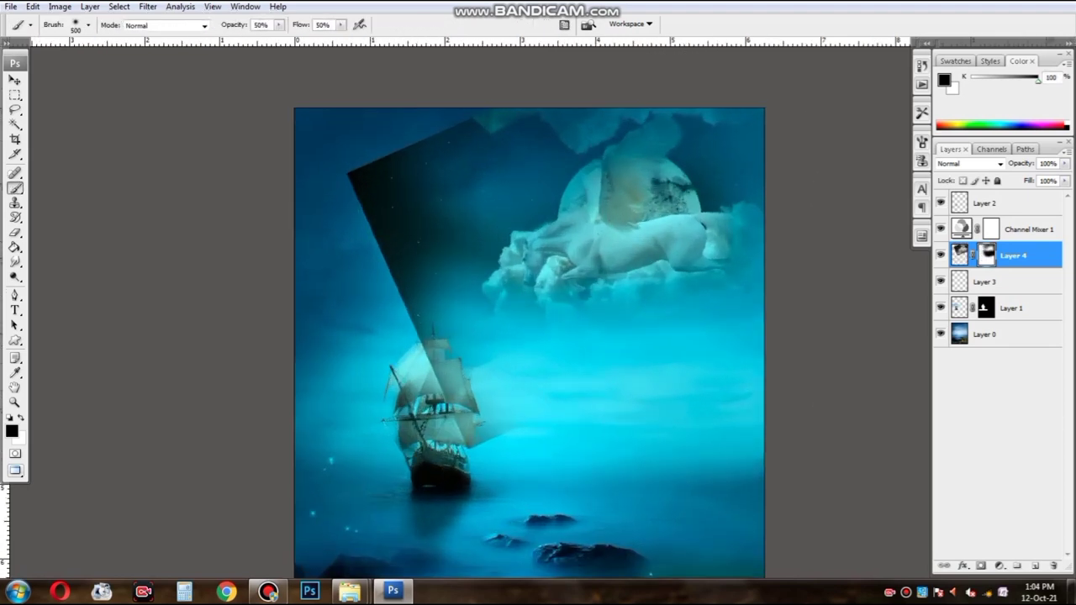
mouse_move(542, 133)
left_mouse_down()
mouse_move(372, 149)
mouse_move(441, 328)
left_mouse_up()
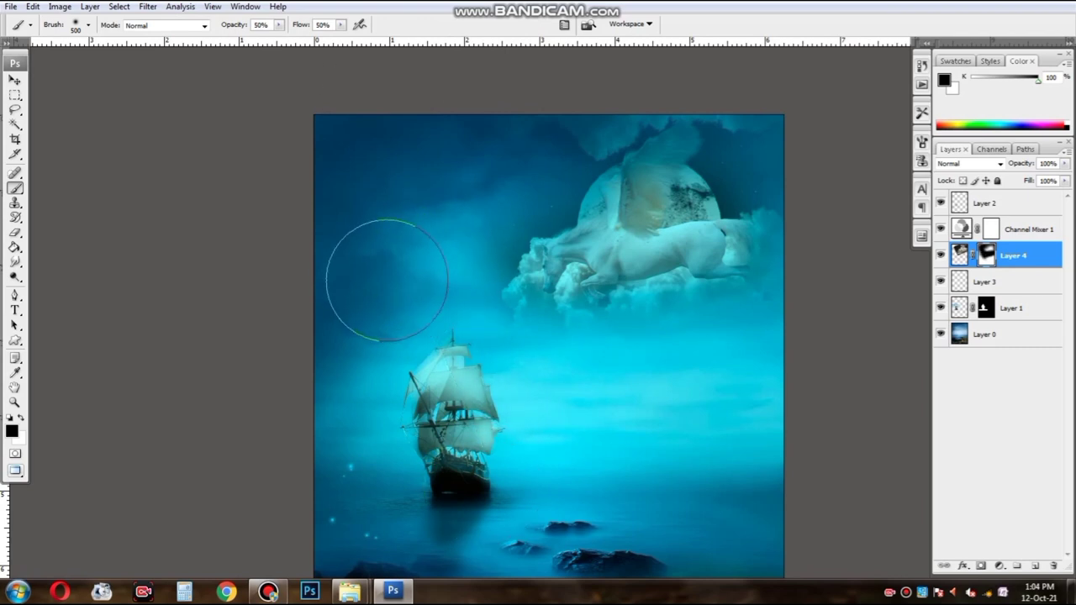
Step: Duplicate Layer 4, move the copy lower, and flip it vertically
key("ctrl+j")
key("ctrl+t")
right_click(648, 372)
mouse_move(605, 210)
left_mouse_down()
mouse_move(605, 319)
mouse_move(588, 420)
left_mouse_up()
right_click(633, 348)
left_click(675, 535)
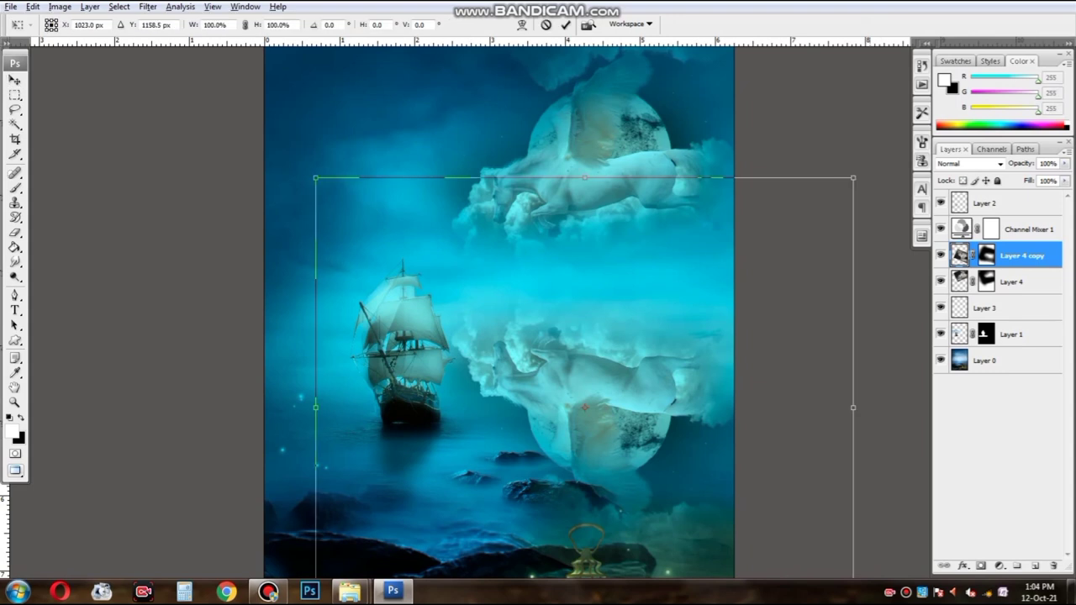
Step: Scale the copy to about 73%, rotate it about 4°, and mask it away from the lantern
left_click_drag(315, 178, 384, 235)
left_click_drag(840, 538, 782, 495)
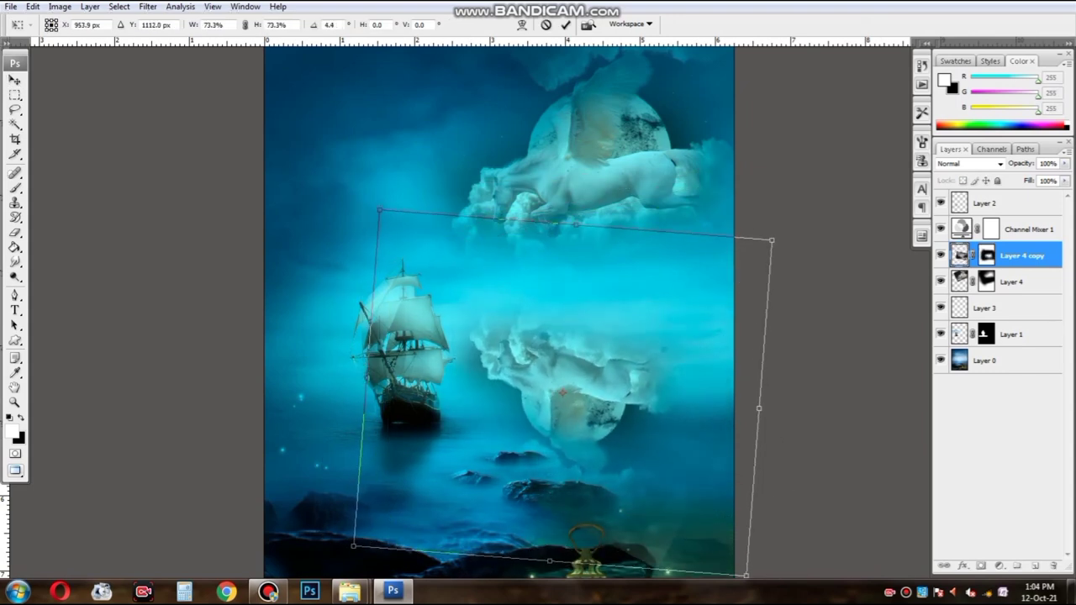
key("Return")
key("e")
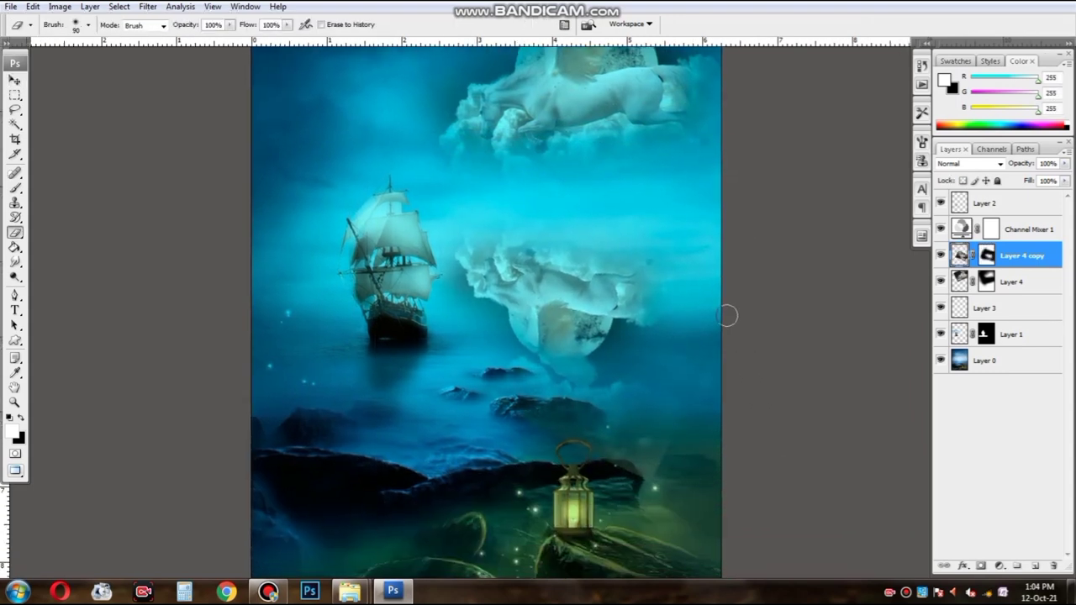
key("x")
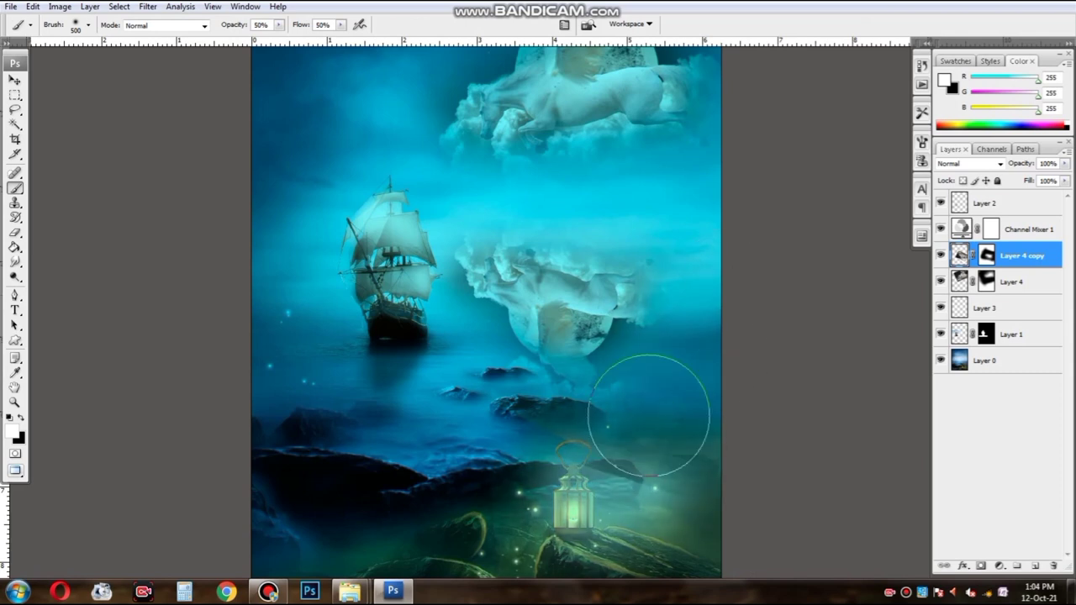
left_click_drag(672, 408, 493, 442)
Step: Select Layer 4 copy and set its blend mode to Screen
key("alt+bracketright")
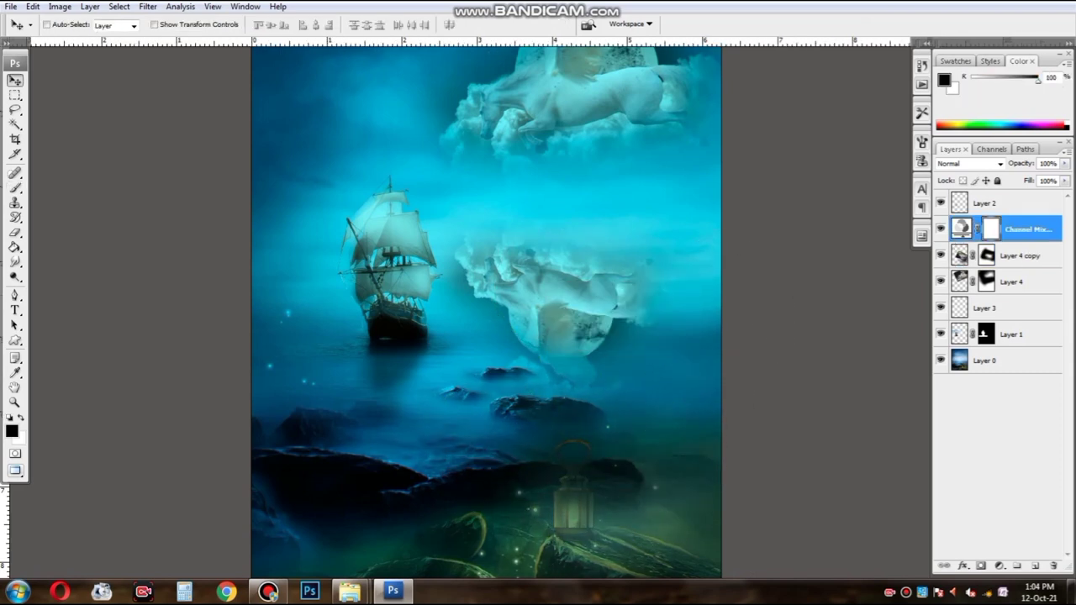
right_click(548, 287)
left_click(580, 310)
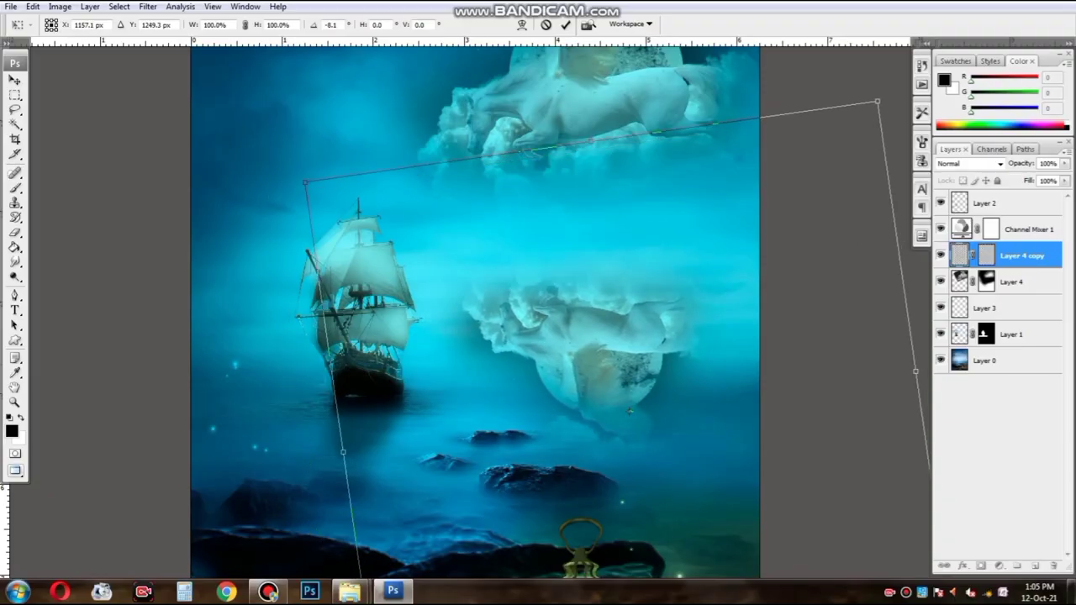
left_click(968, 163)
left_click(947, 284)
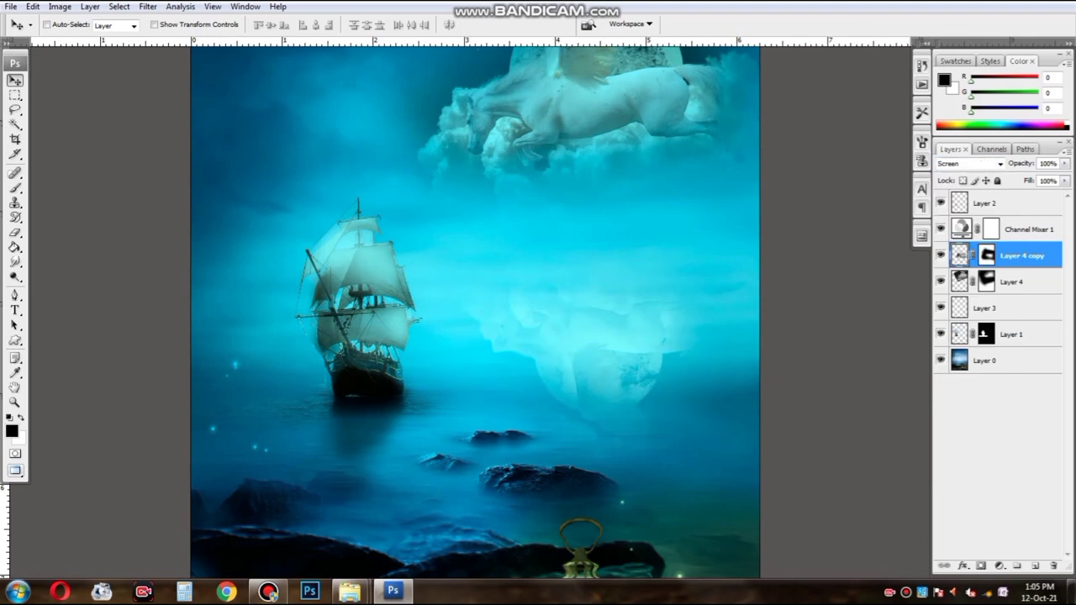
key("Tab")
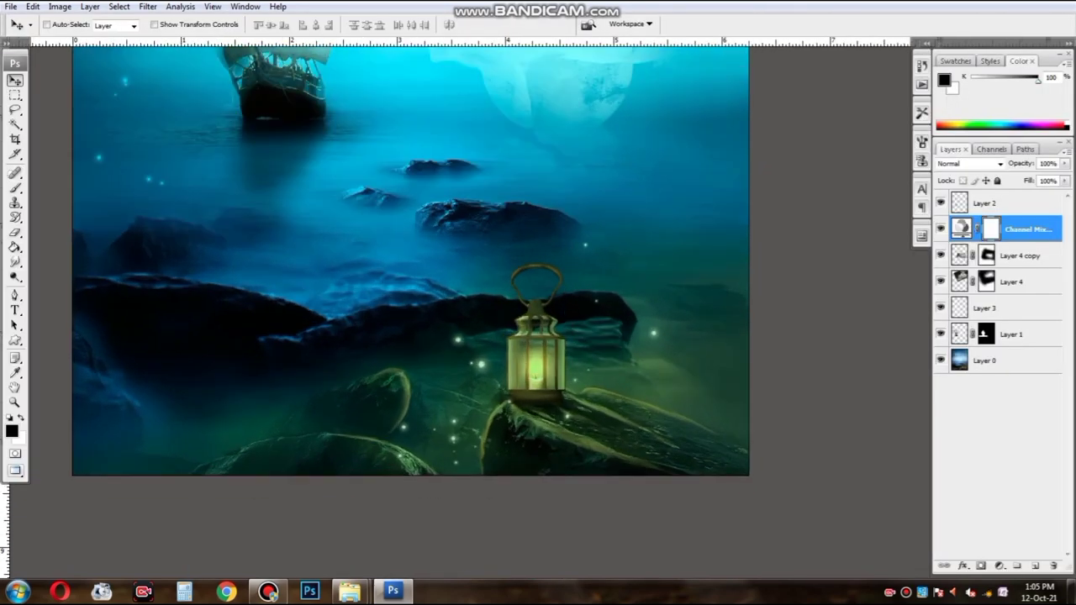
Step: Add a red Solid Color fill layer and invert its mask to hide the red
left_click(998, 565)
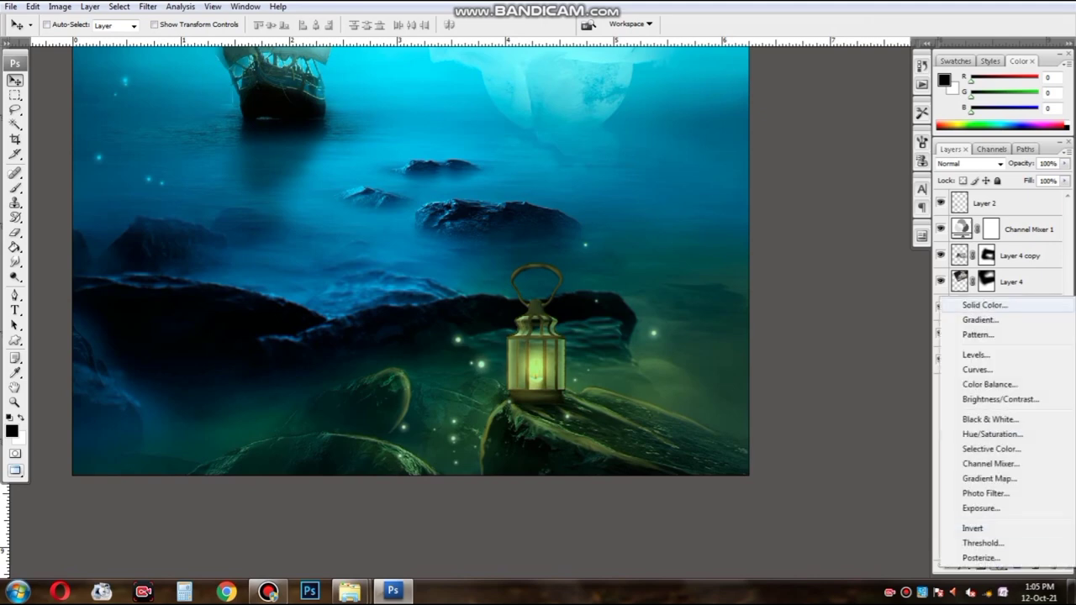
left_click(979, 302)
left_click_drag(647, 407, 618, 417)
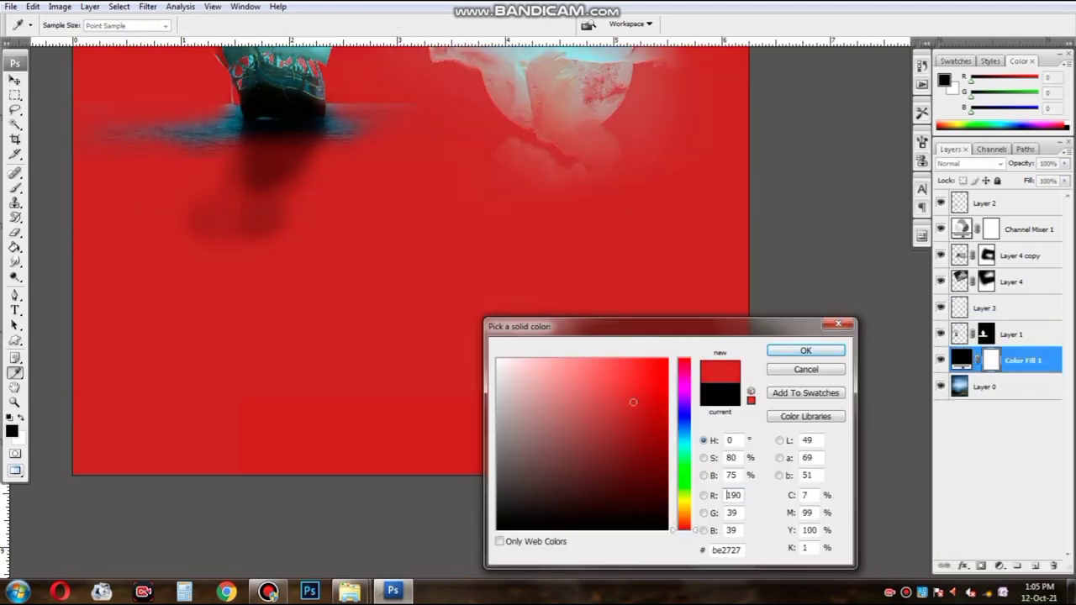
key("Return")
key("ctrl+i")
Step: Paint red glow on the fill mask around the lantern and across the bottom rocks
key("ctrl+plus")
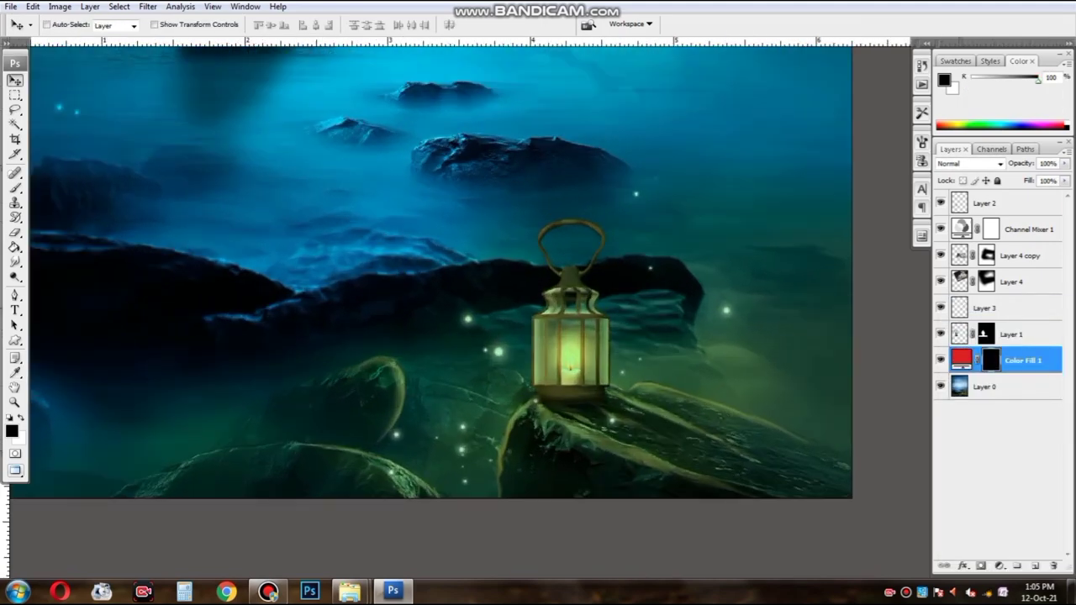
scroll(555, 376, "up", 1)
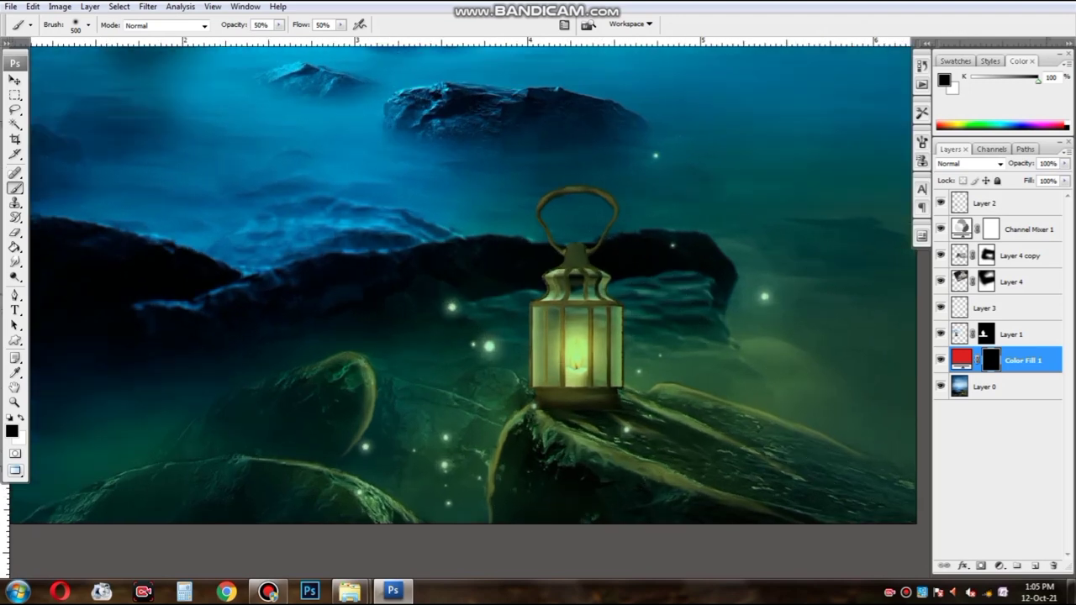
left_click_drag(577, 375, 580, 380)
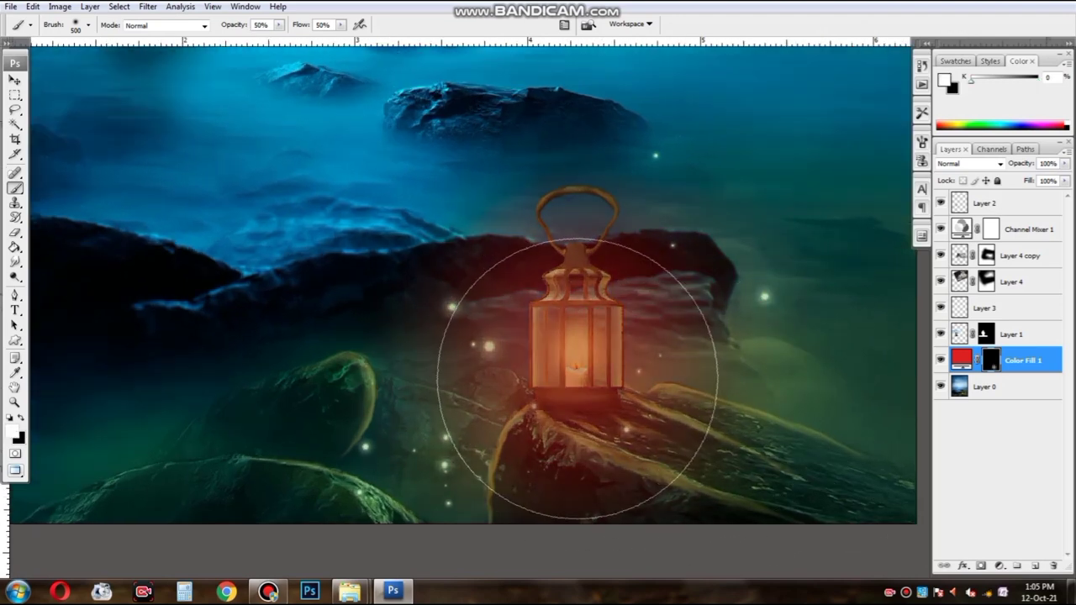
scroll(567, 347, "down", 1)
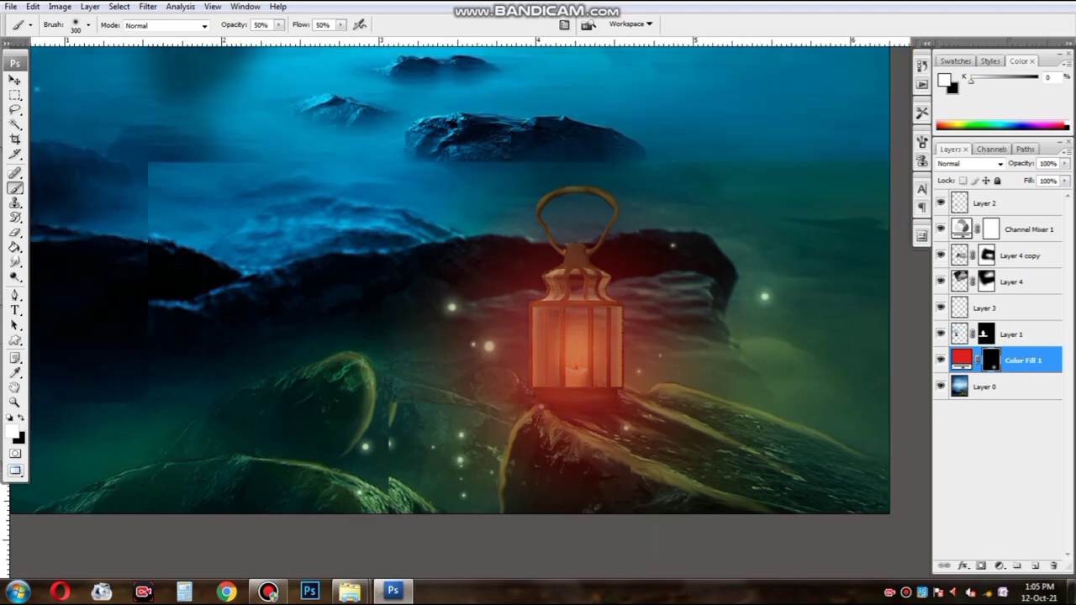
left_click_drag(697, 444, 757, 437)
key("ctrl+z")
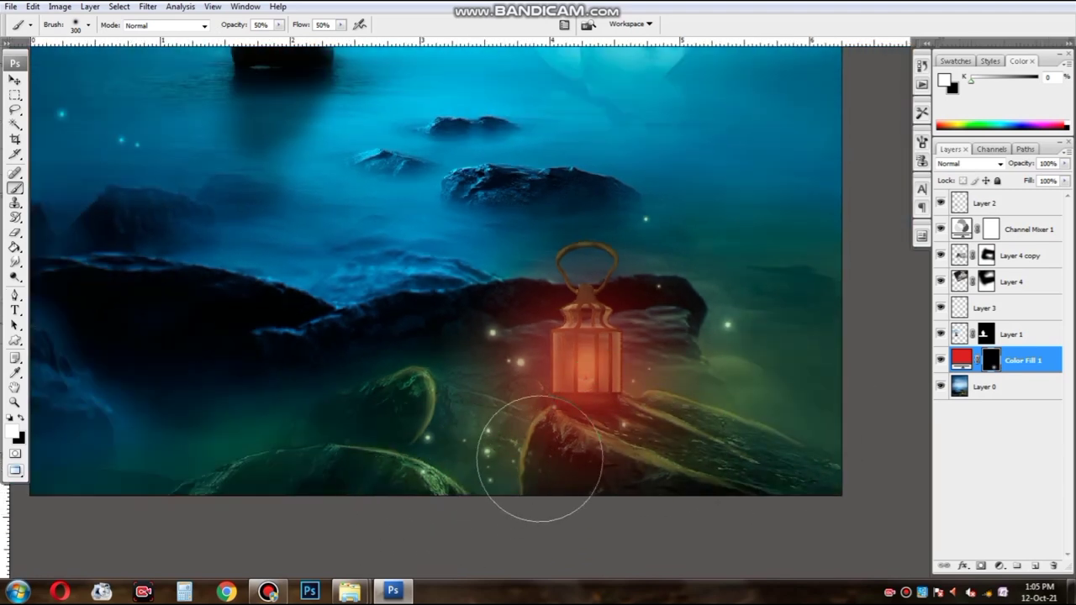
key("p")
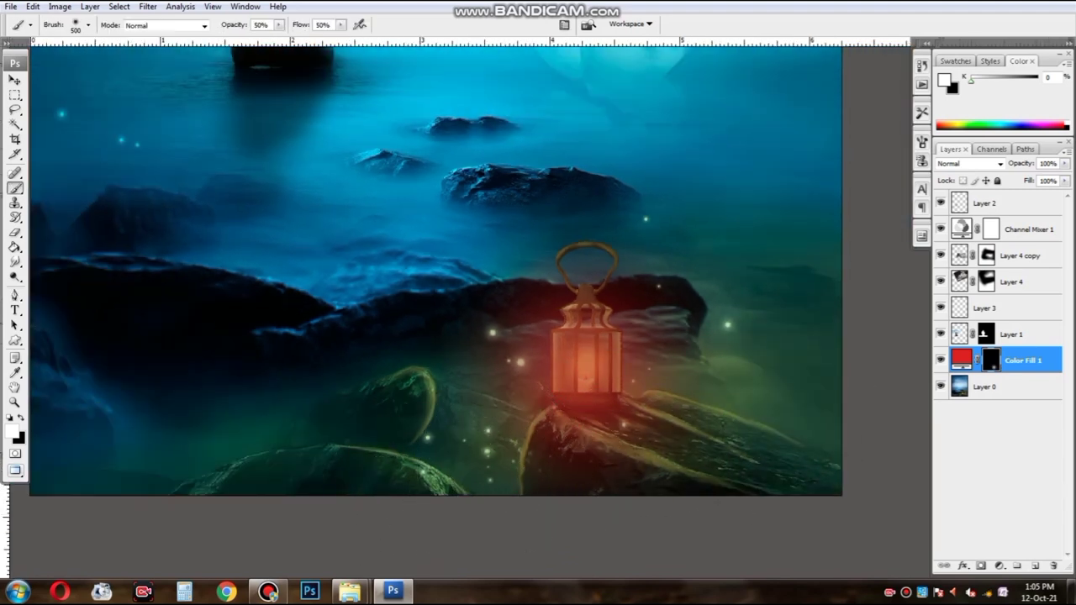
mouse_move(581, 441)
left_mouse_down()
mouse_move(391, 505)
mouse_move(703, 528)
mouse_move(746, 408)
left_mouse_up()
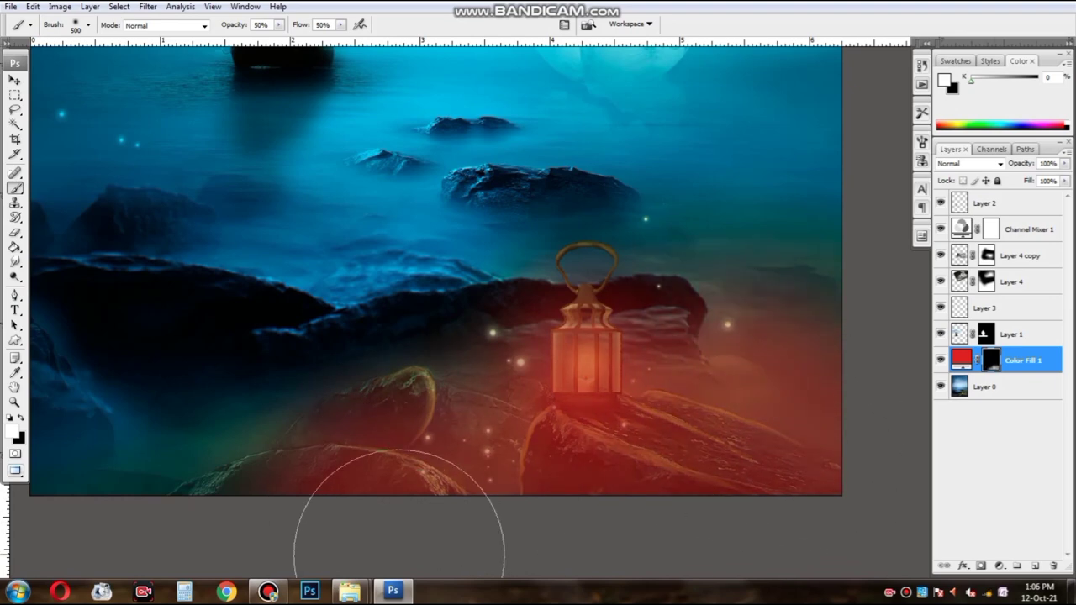
Step: Set the Color Fill 1 layer's blend mode to Screen
key("ctrl+plus")
key("v")
left_click(968, 163)
left_click(888, 219)
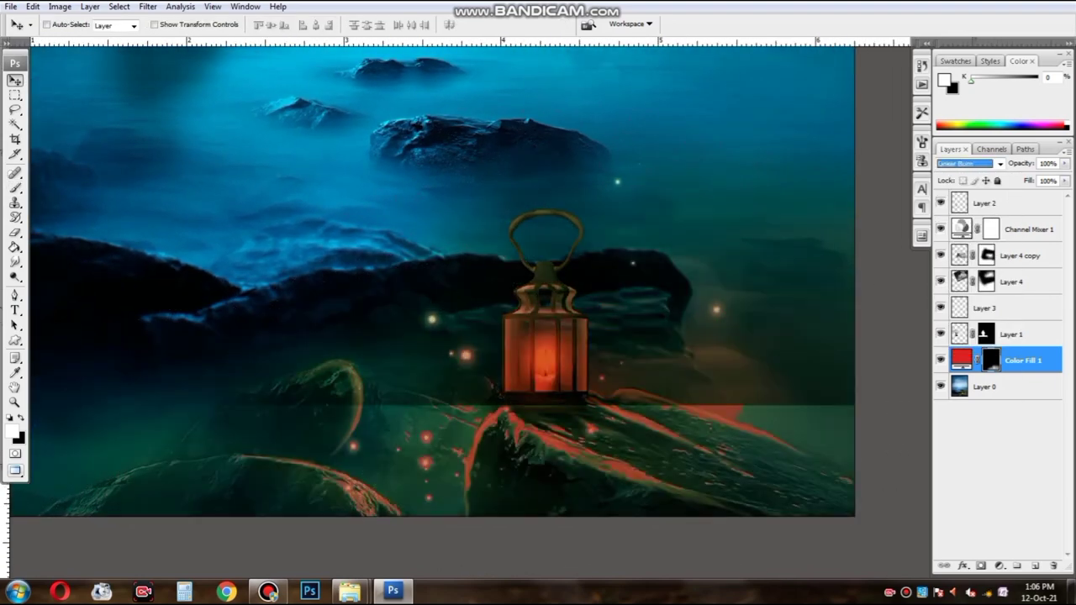
key("Down")
key("Down")
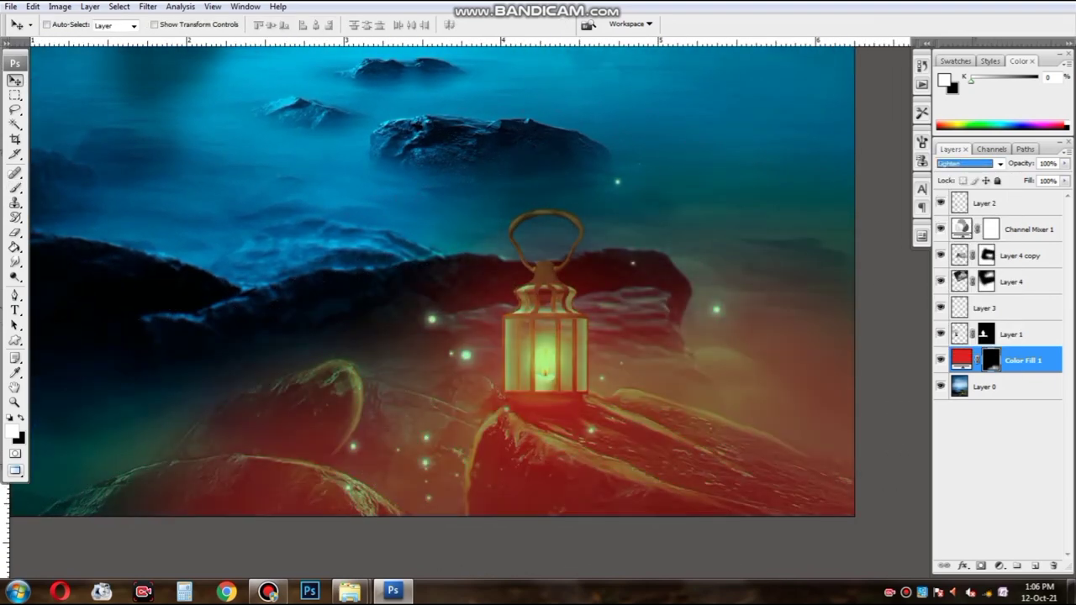
key("Down")
key("Return")
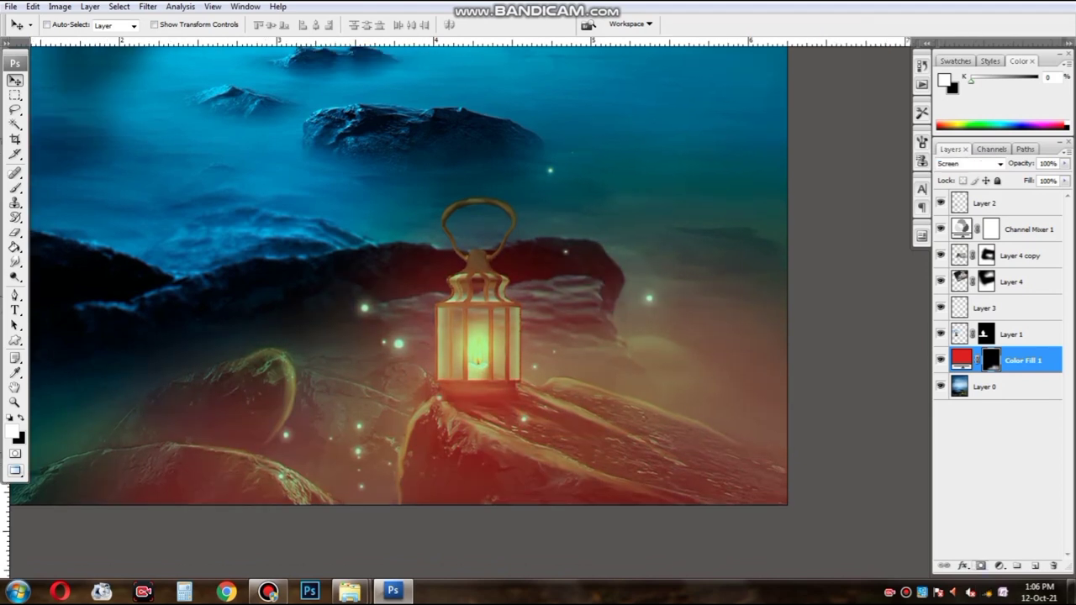
Step: Zoom out to the full image and select the Channel Mixer 1 layer
key("e")
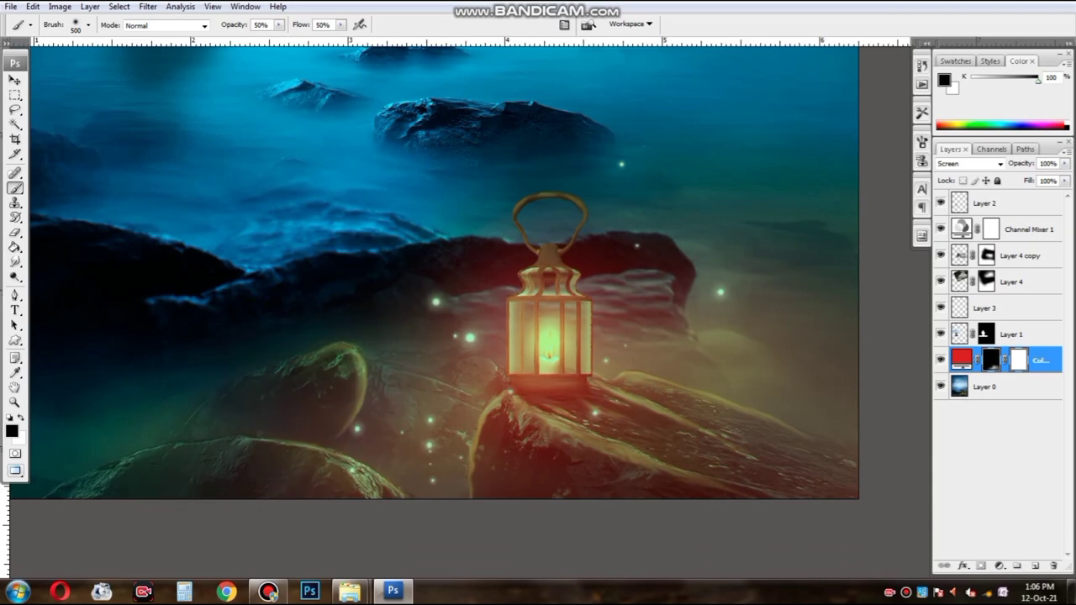
key("ctrl+0")
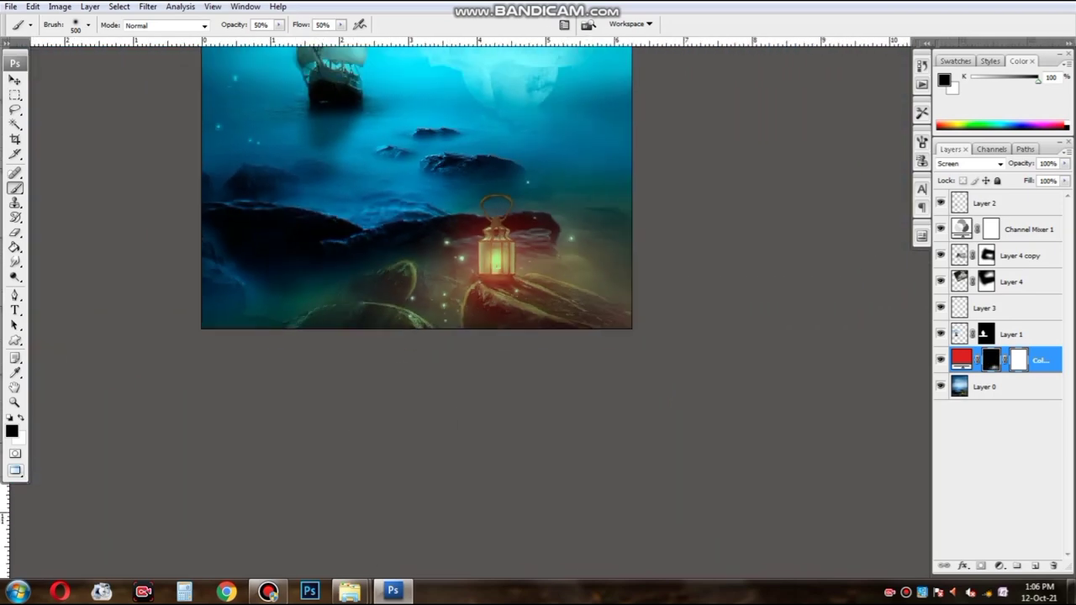
key("v")
right_click(562, 356)
left_click(605, 367)
Step: Add a new empty layer above Layer 0 and sample a dark navy painting colour from the image
key("alt+comma")
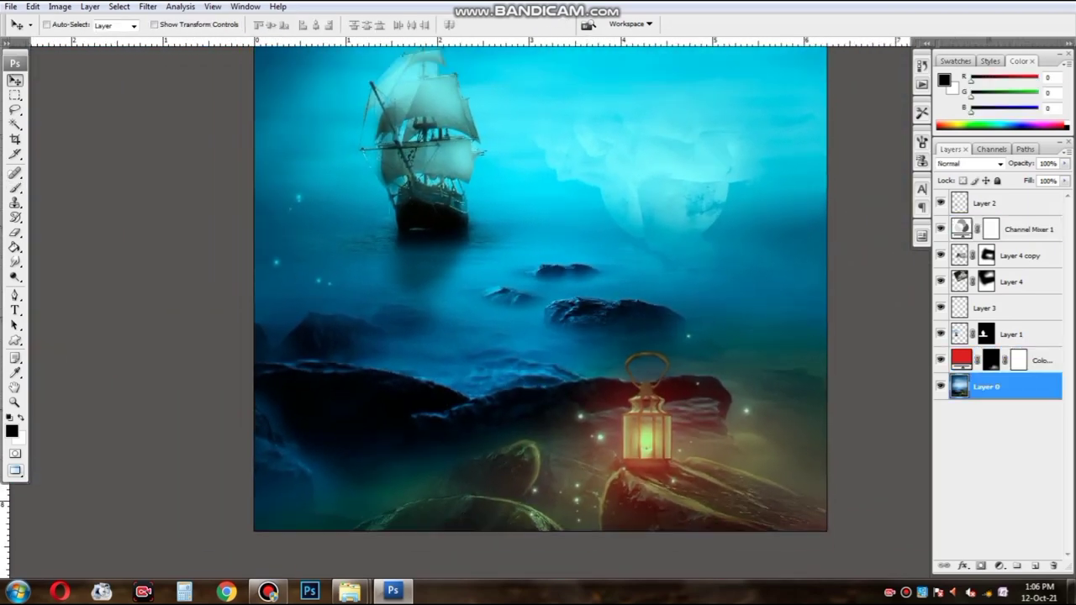
key("ctrl+plus")
left_click(1034, 565)
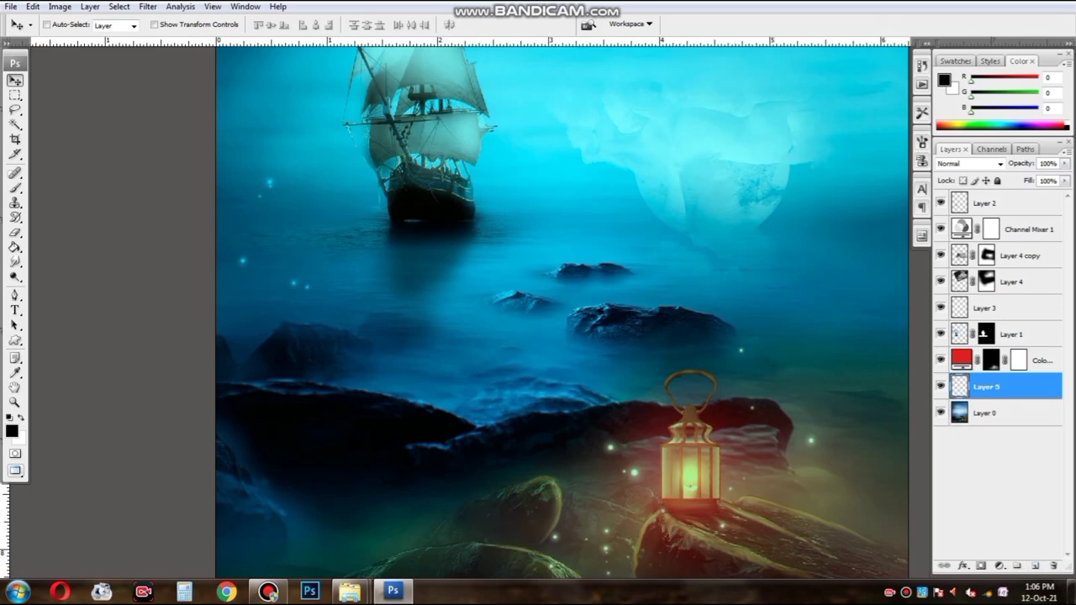
key("i")
left_click(12, 430)
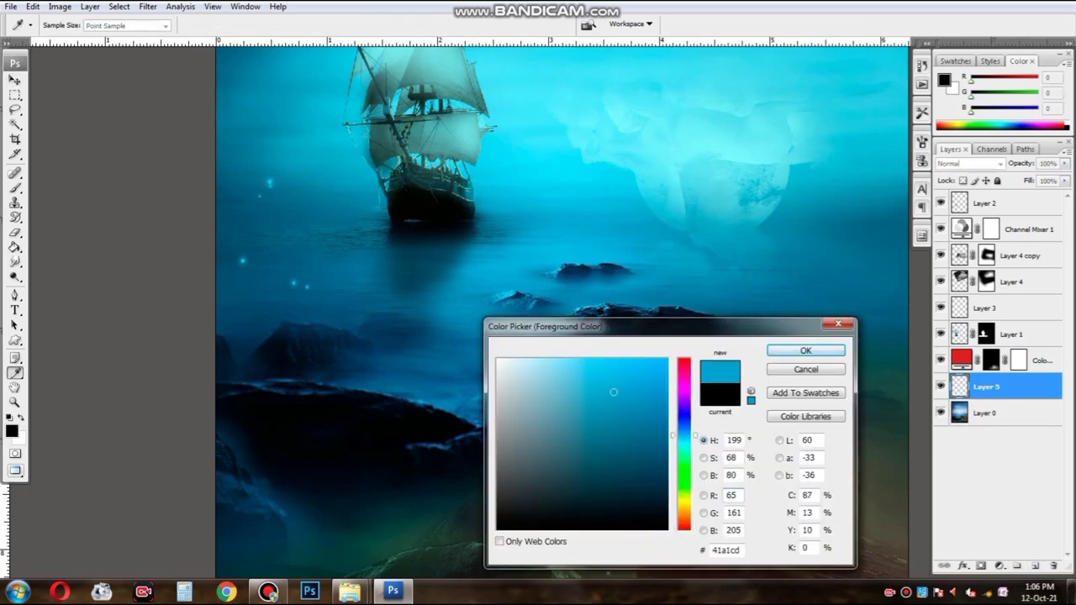
left_click_drag(589, 316, 422, 394)
key("Return")
key("b")
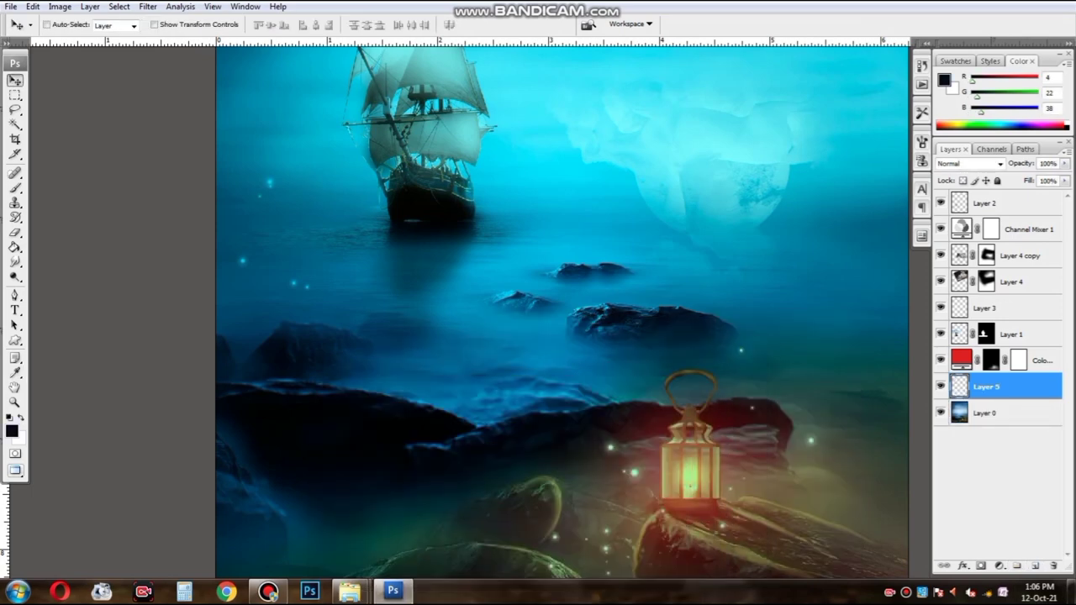
Step: Shrink the brush to 300 px, review the whole image and select the Channel Mixer 1 layer
left_click_drag(544, 252, 500, 268)
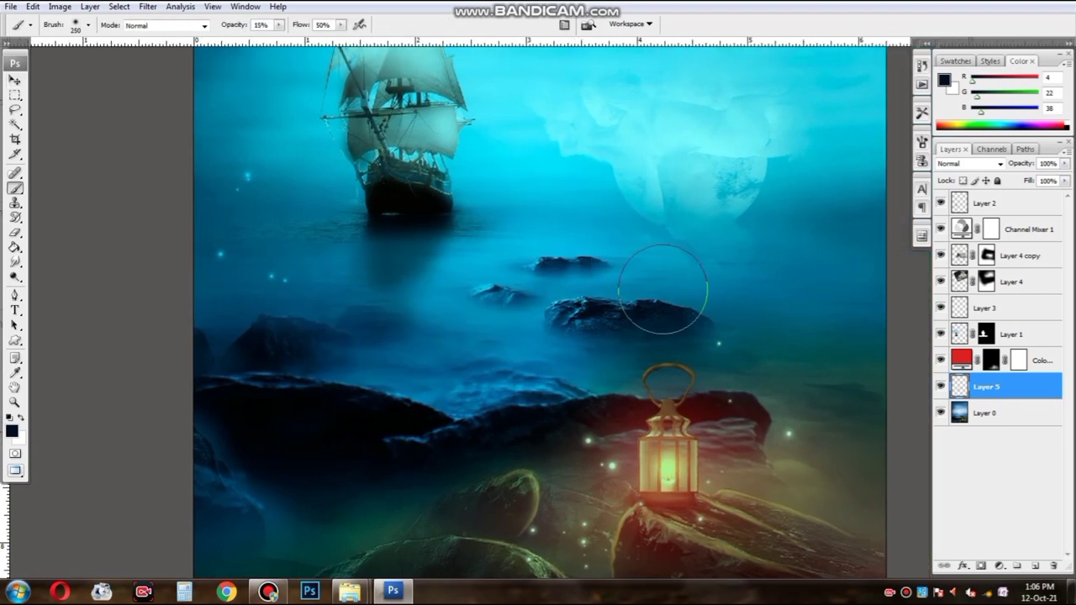
key("bracketleft")
left_click_drag(392, 406, 534, 268)
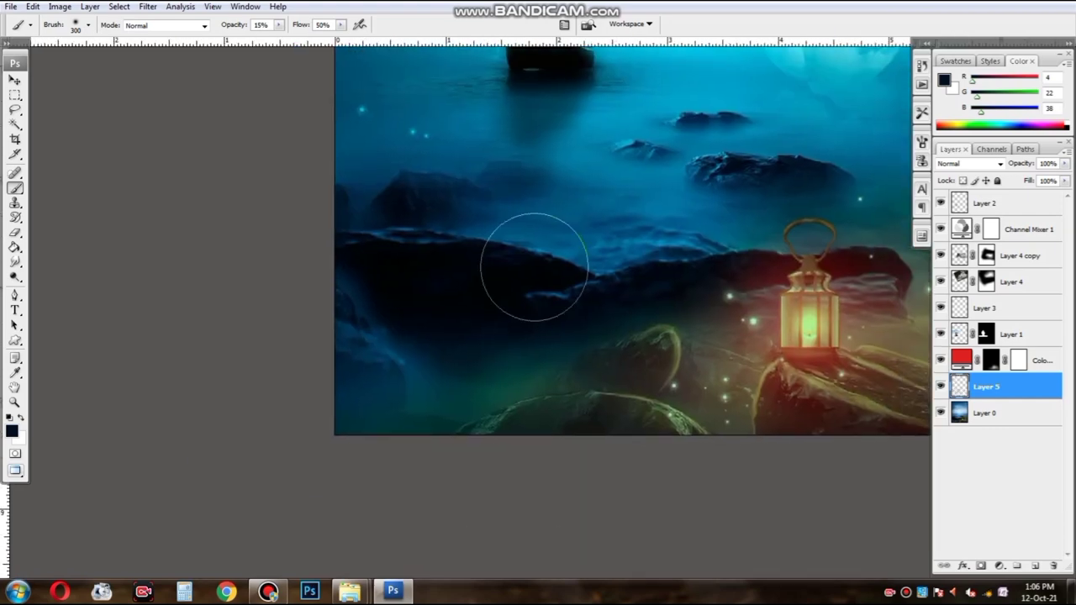
left_click_drag(371, 437, 257, 511)
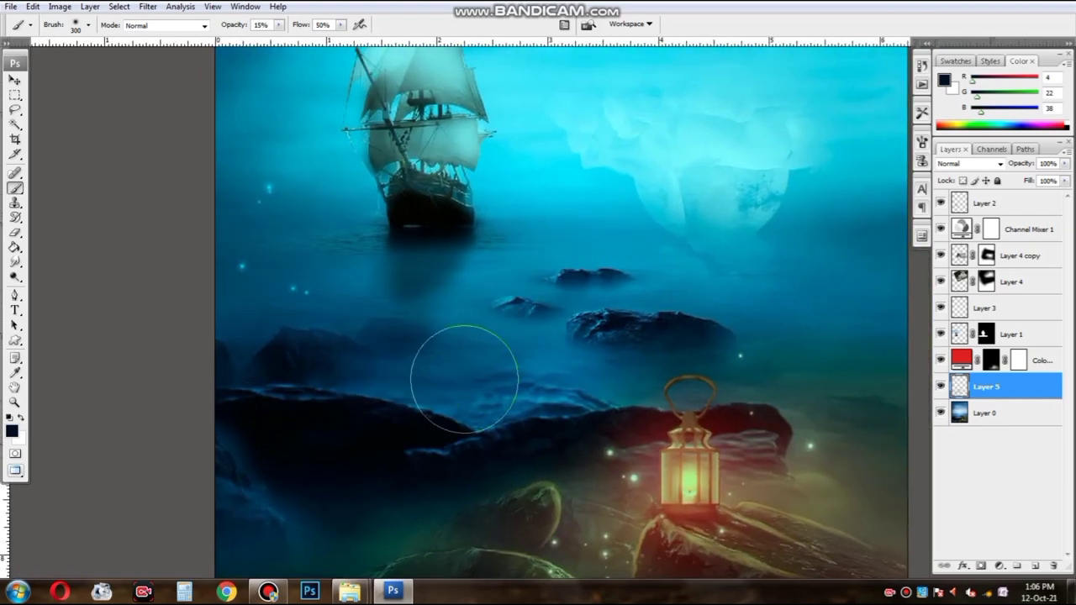
key("ctrl+minus")
key("ctrl+minus")
key("ctrl+minus")
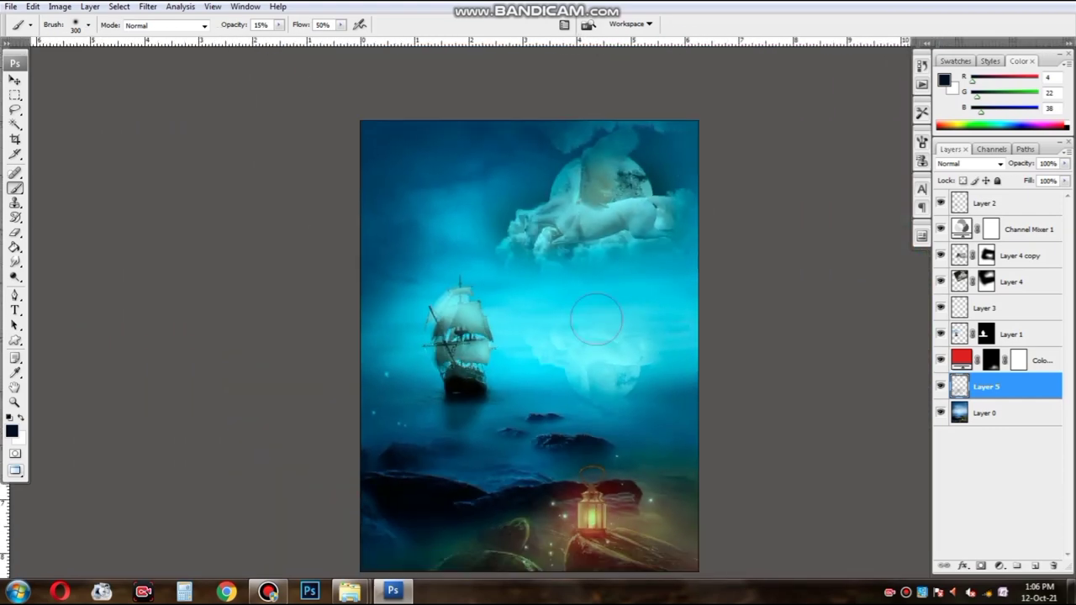
key("v")
left_click(1028, 229)
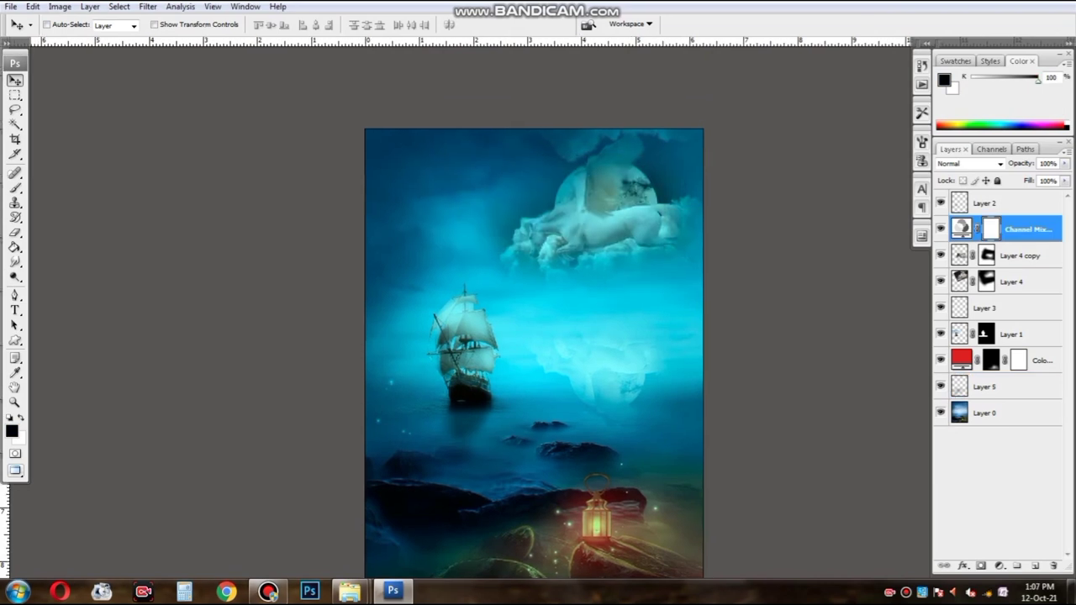
key("b")
key("ctrl+plus")
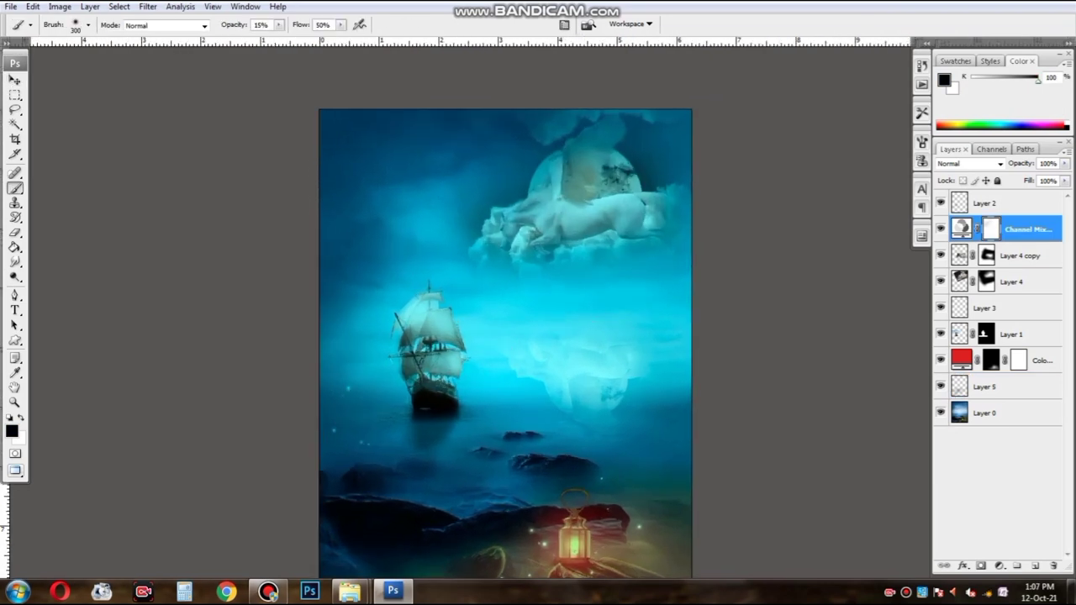
Step: Try moving the horse-cloud Layer 4 toward the right edge, undo it, and step down to Layer 3
key("v")
right_click(528, 400)
left_click(554, 437)
left_click_drag(554, 437, 639, 496)
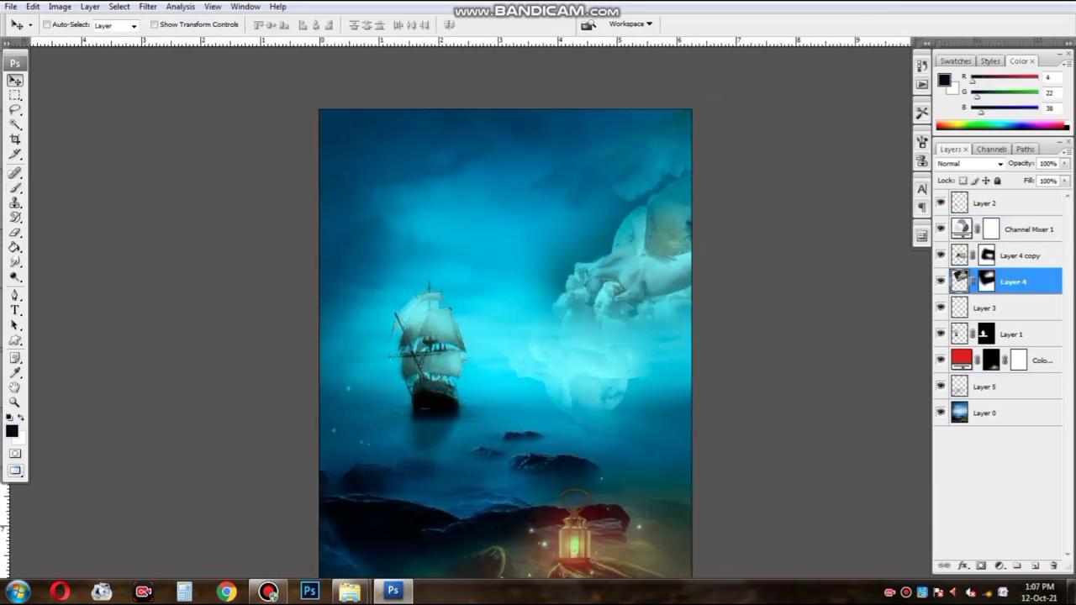
key("ctrl+z")
key("alt+bracketleft")
scroll(504, 337, "down", 3)
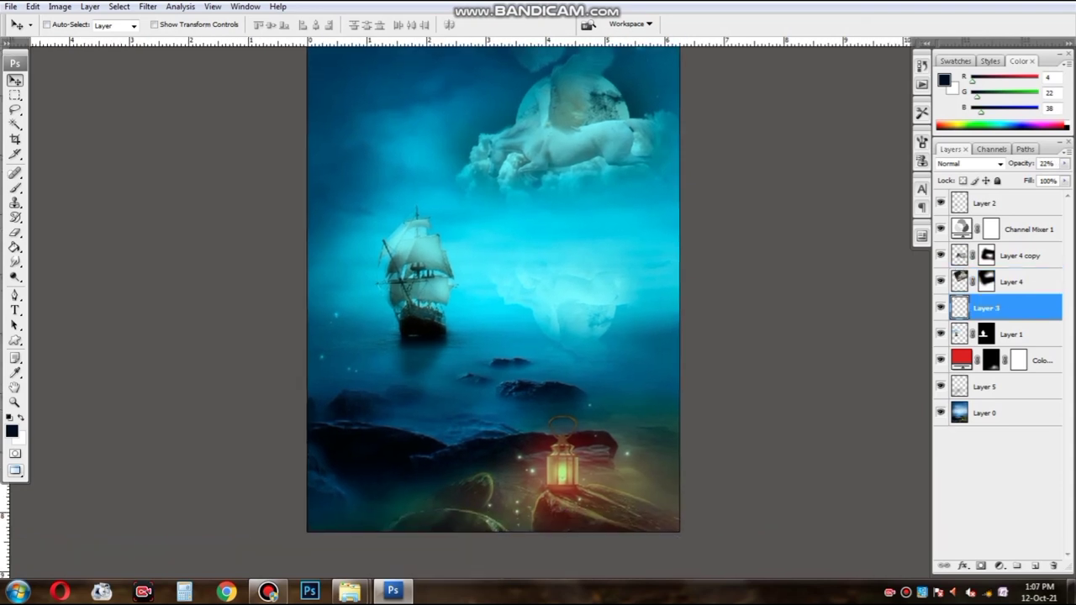
Step: On Layer 5, paint dark navy with a 700 px brush over the sky around the reflected moon
key("alt+bracketleft")
key("alt+bracketleft")
key("alt+bracketleft")
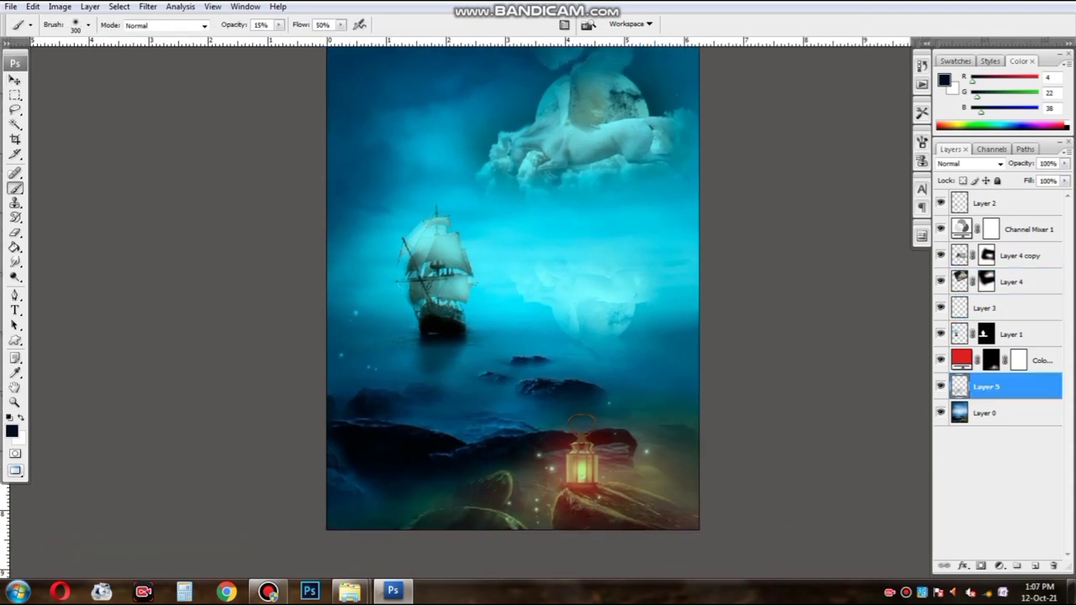
scroll(420, 179, "up", 2)
key("bracketright")
key("bracketright")
key("bracketright")
key("bracketright")
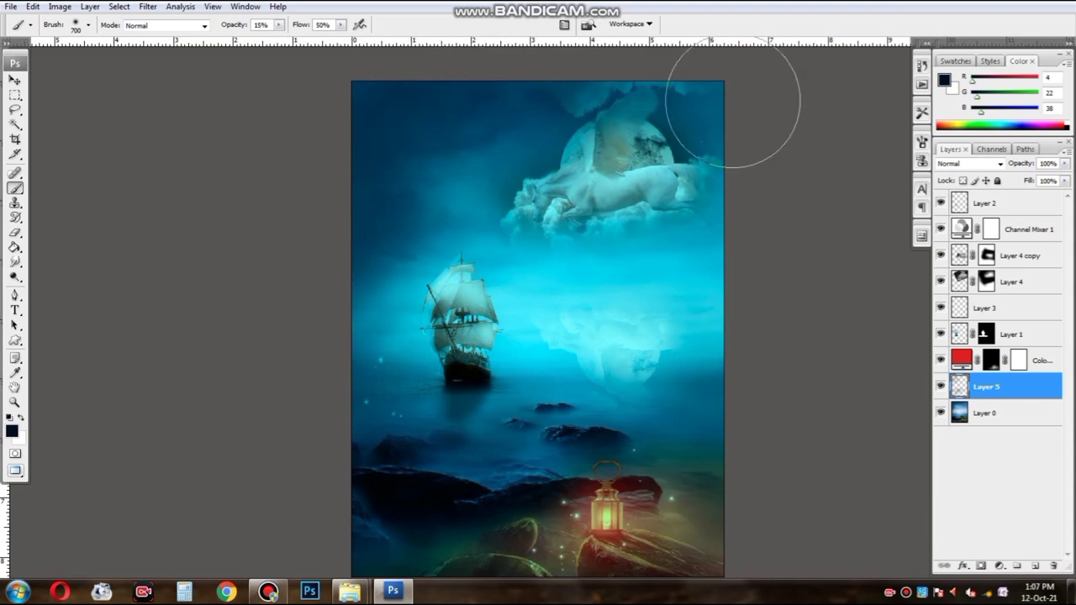
left_click_drag(644, 236, 646, 304)
scroll(661, 310, "down", 3)
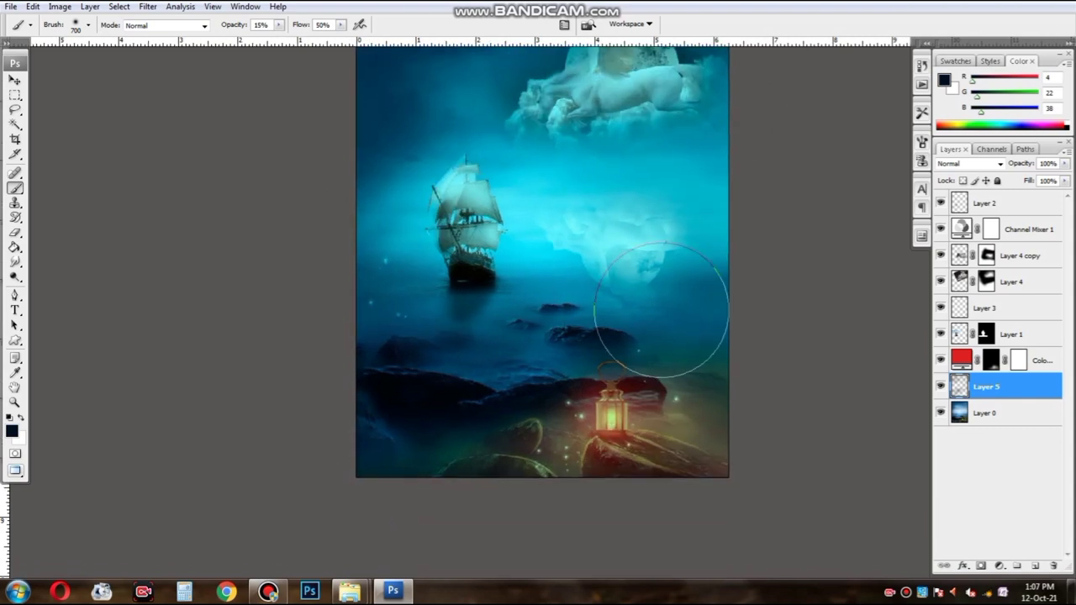
key("v")
scroll(396, 438, "up", 4)
Step: Set the horse-and-cloud Layer 4 blend mode to Multiply
right_click(548, 200)
left_click(599, 209)
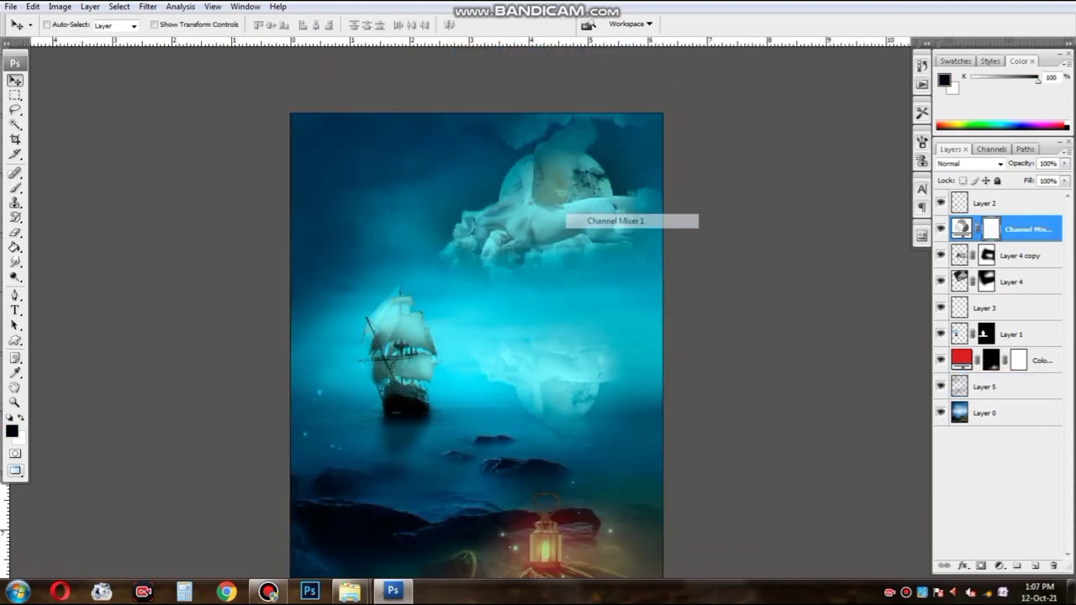
right_click(548, 200)
left_click(583, 223)
left_click_drag(584, 223, 630, 216)
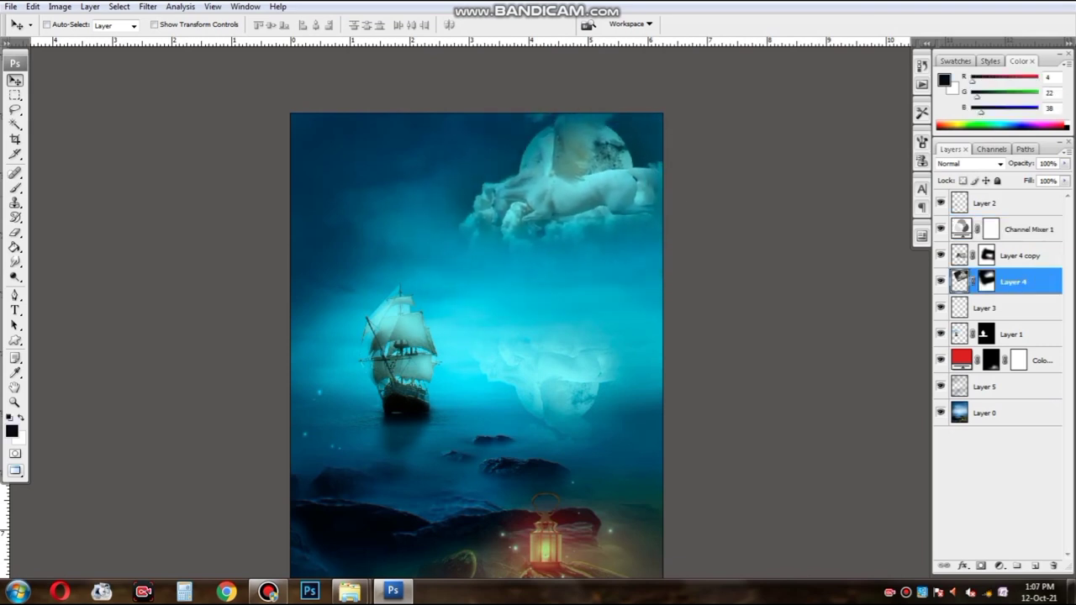
left_click(969, 163)
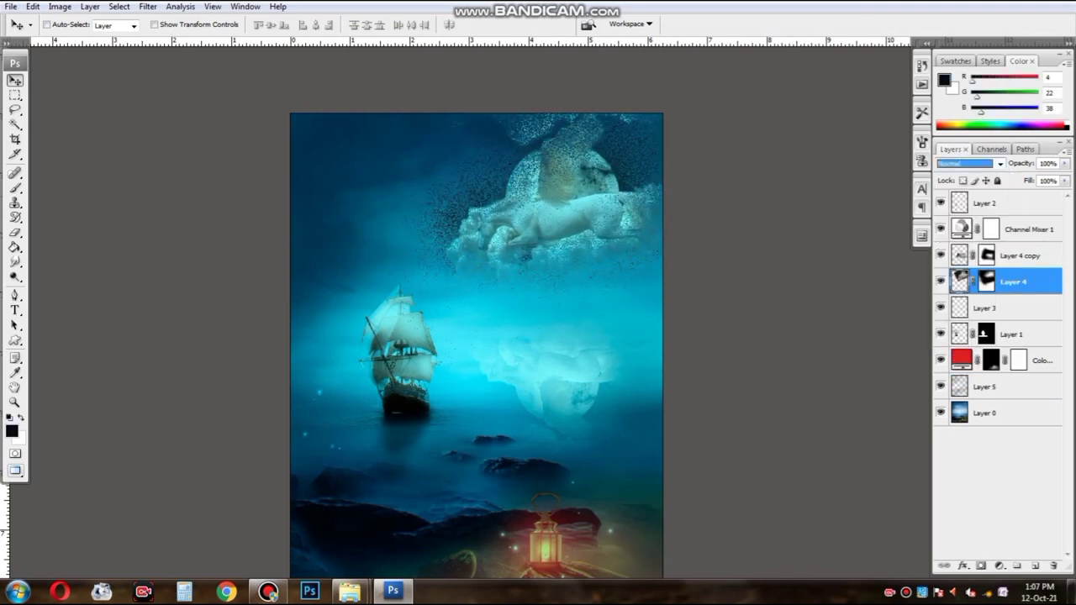
left_click(966, 217)
Step: Delete the Layer 4 copy iceberg-cloud layer
key("ctrl+plus")
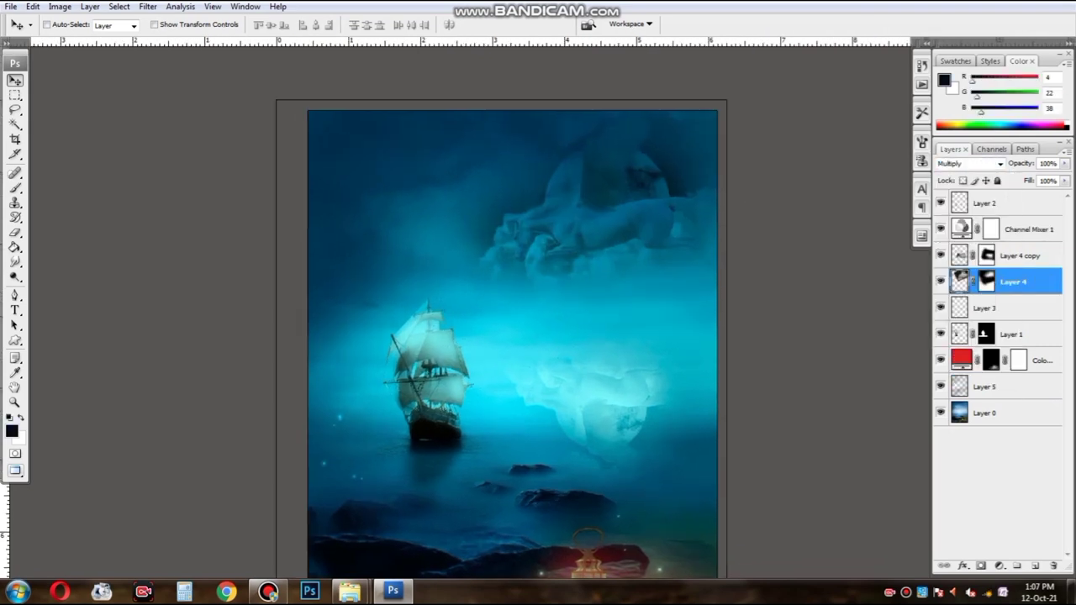
key("ctrl+plus")
left_click(1021, 255)
left_click_drag(639, 353, 587, 367)
key("Delete")
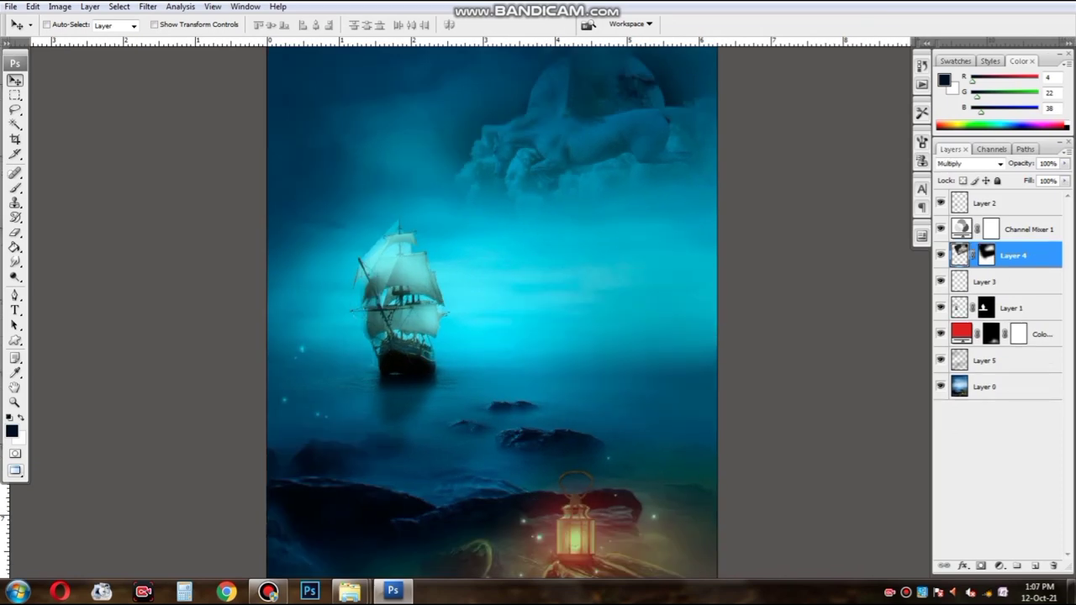
key("ctrl+minus")
mouse_move(349, 592)
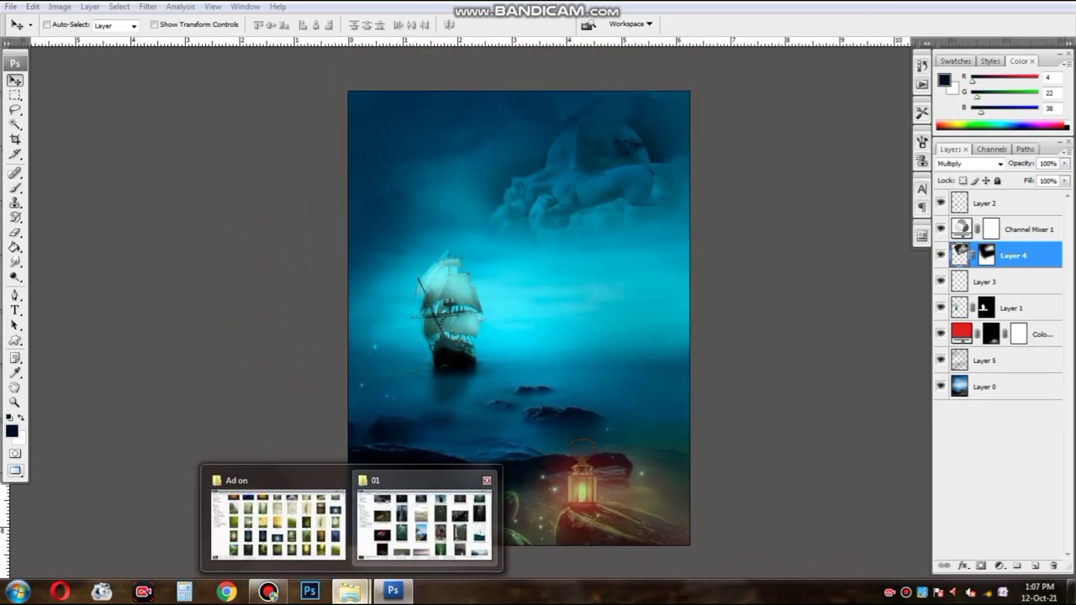
left_click(425, 516)
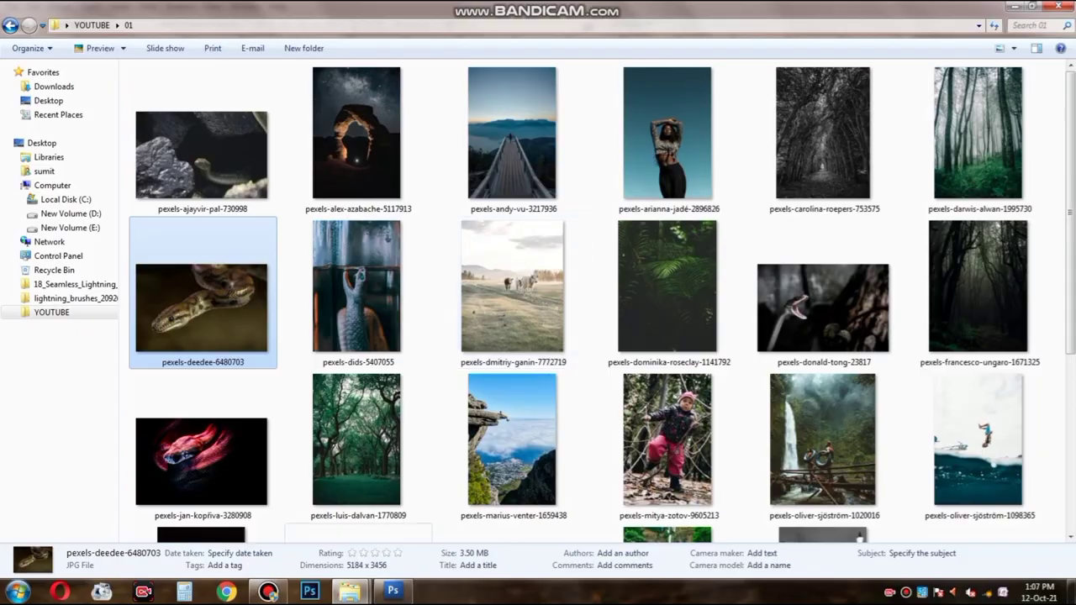
left_click(392, 591)
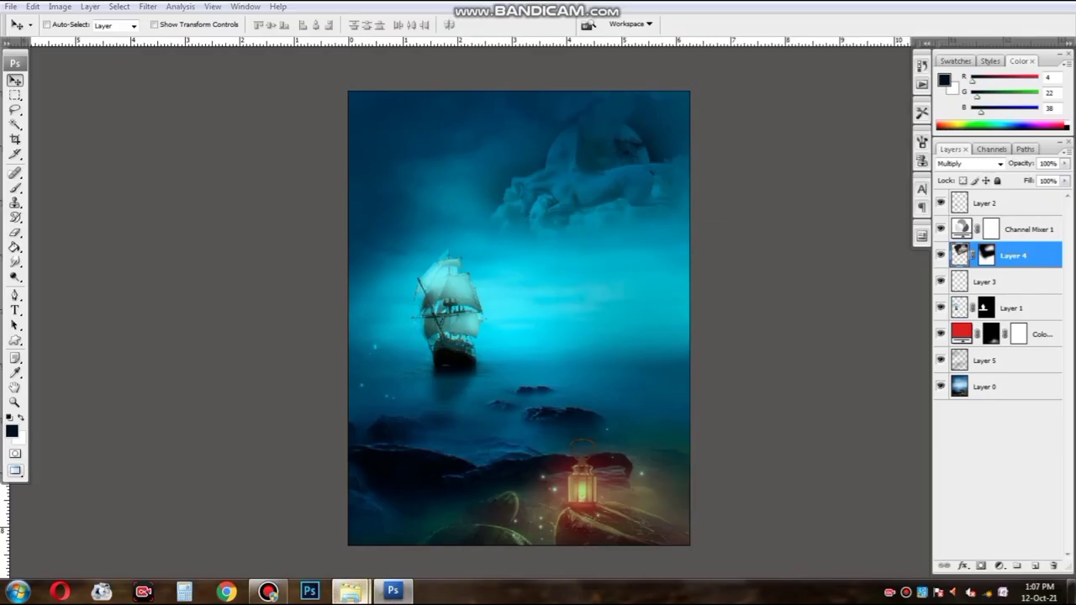
left_click(425, 516)
scroll(546, 336, "down", 3)
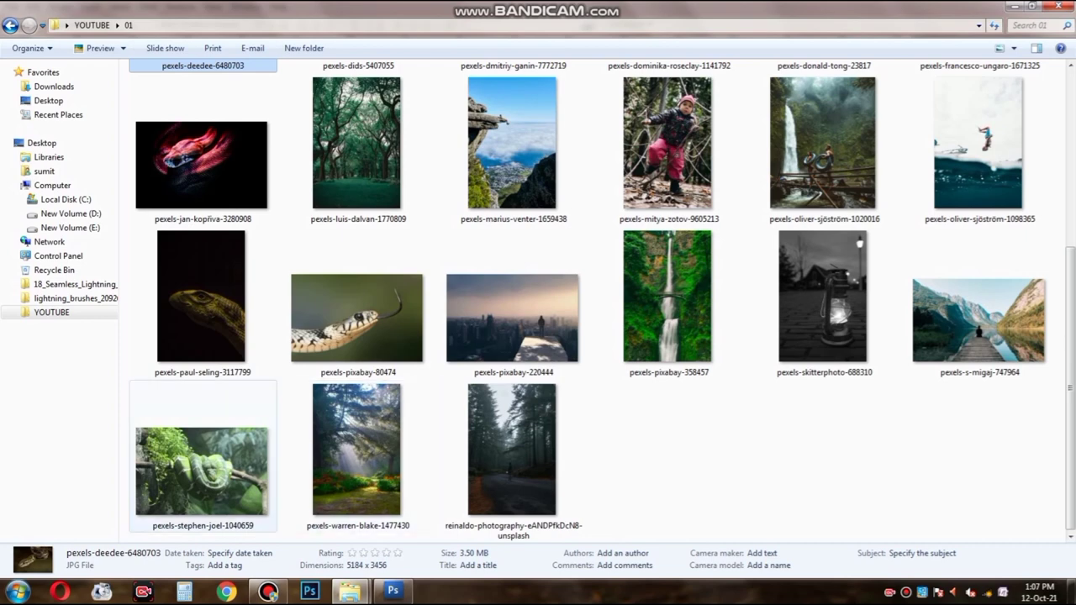
double_click(357, 317)
key("Escape")
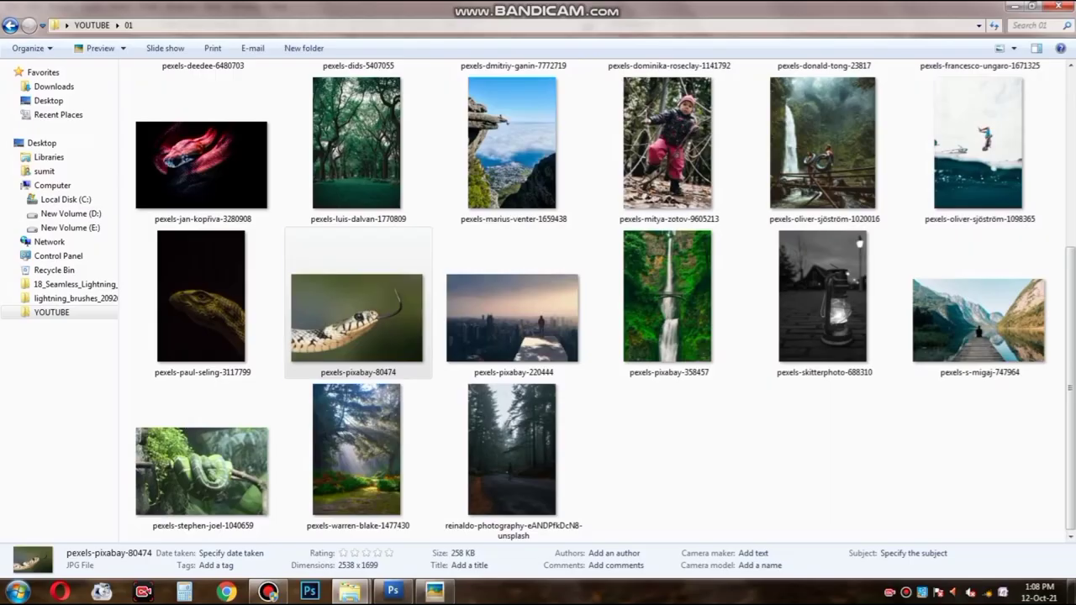
double_click(511, 317)
key("Right")
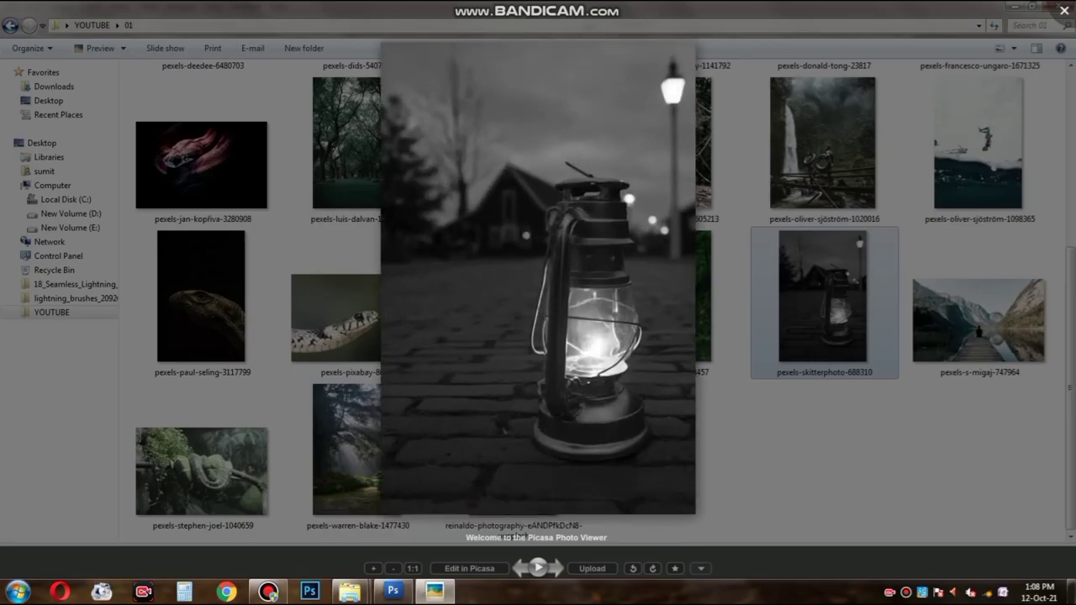
key("Escape")
left_click_drag(393, 591, 392, 591)
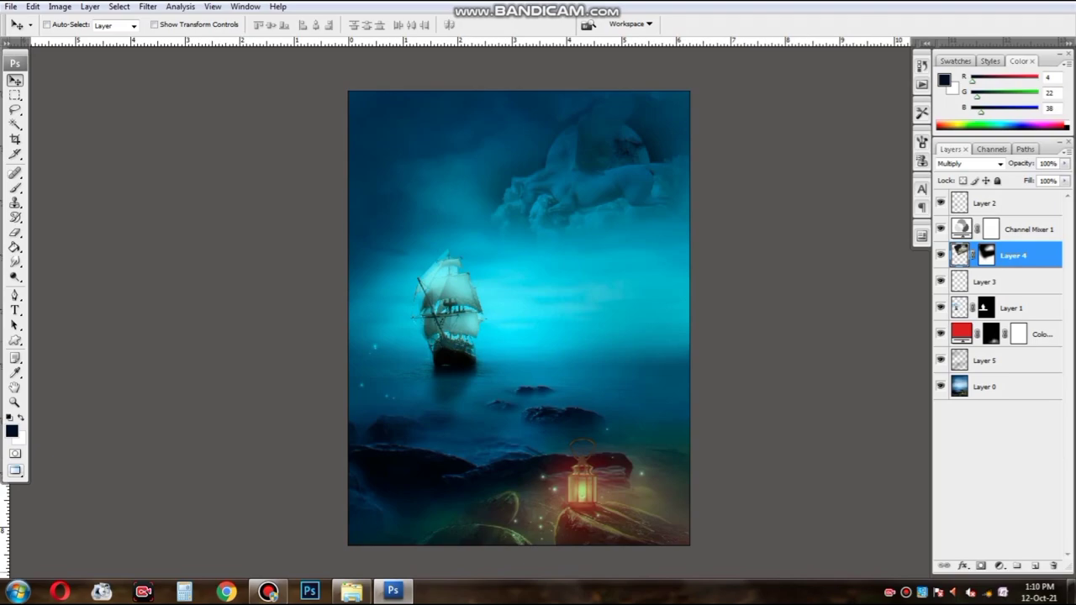
Step: Open the vine-tree image 129.jpg through Camera Raw as a new document
left_click(351, 592)
left_click_drag(409, 120, 519, 320)
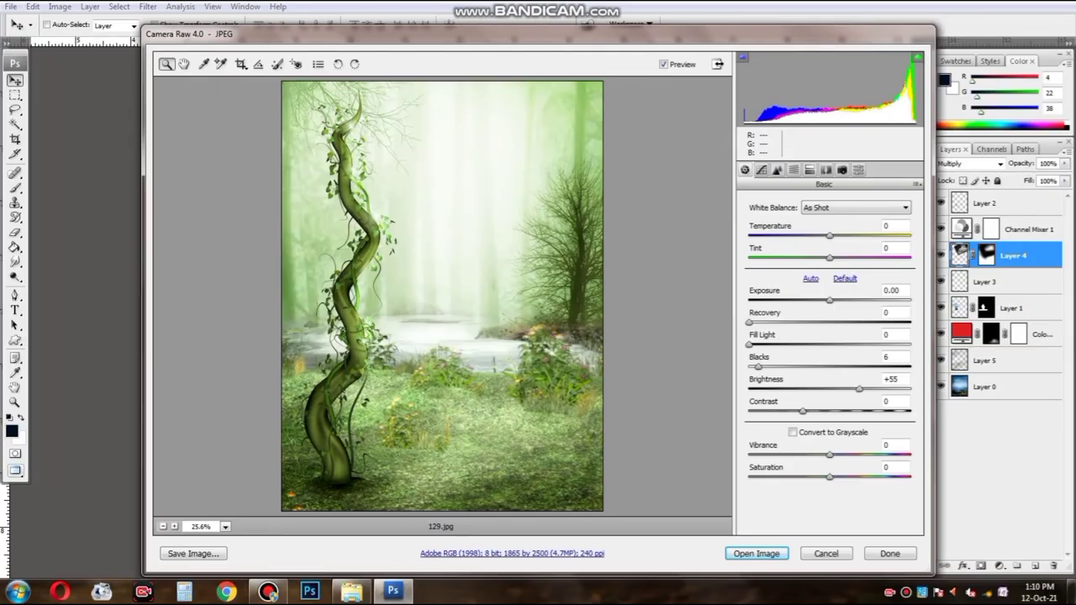
key("Return")
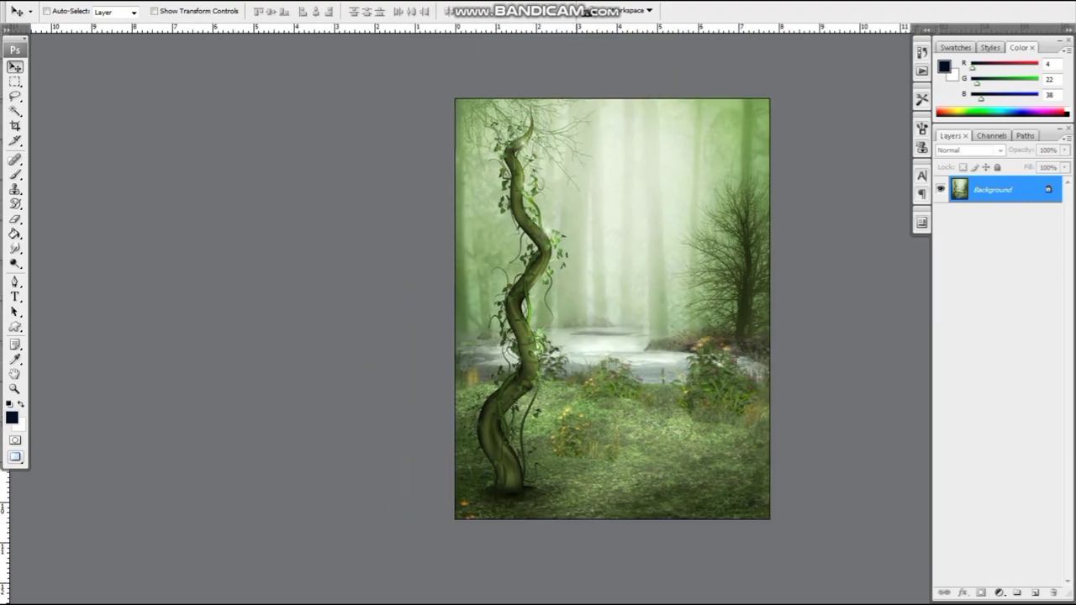
key("ctrl+a")
Step: Leave full-screen mode and close the 391.jpg ship image without saving
key("f")
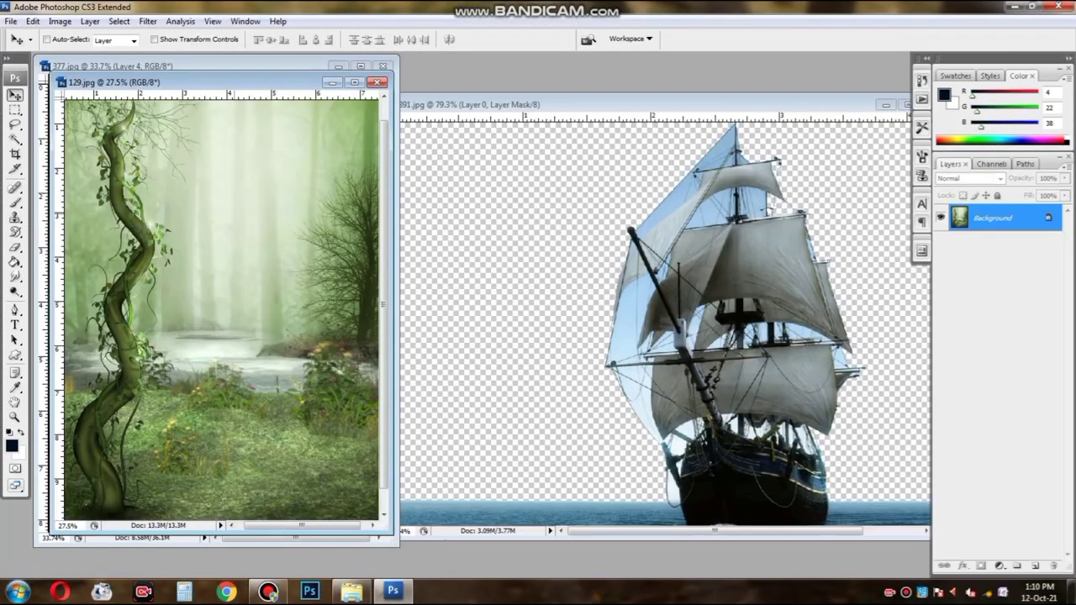
left_click(578, 204)
key("w")
key("v")
left_click_drag(504, 104, 323, 156)
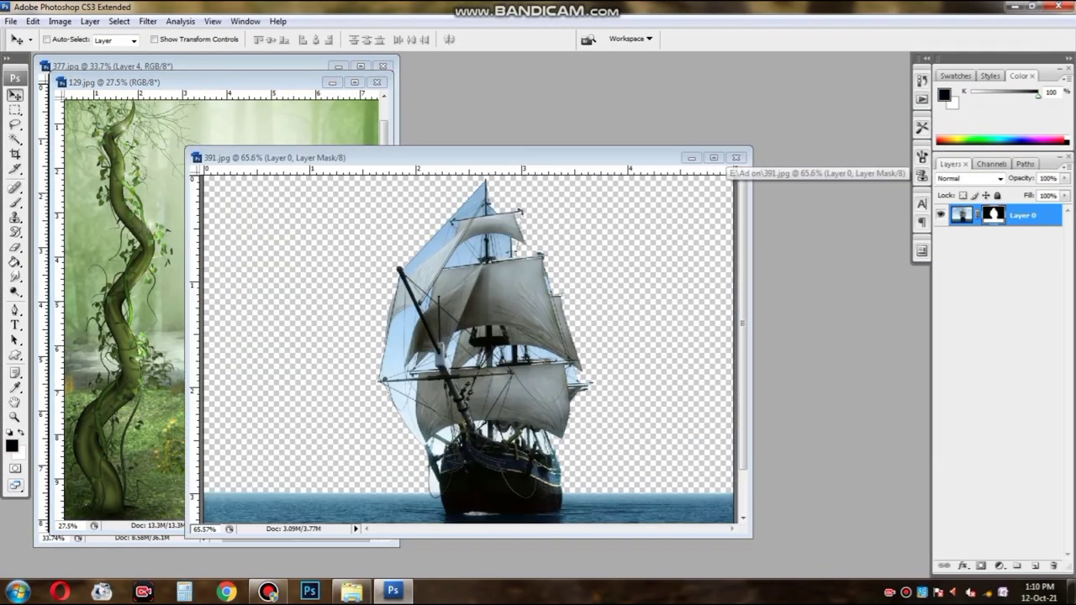
key("ctrl+w")
Step: Copy the vine tree into the seascape, close 129.jpg unsaved, and lower Layer 6 above Layer 0
key("n")
left_click_drag(210, 82, 626, 96)
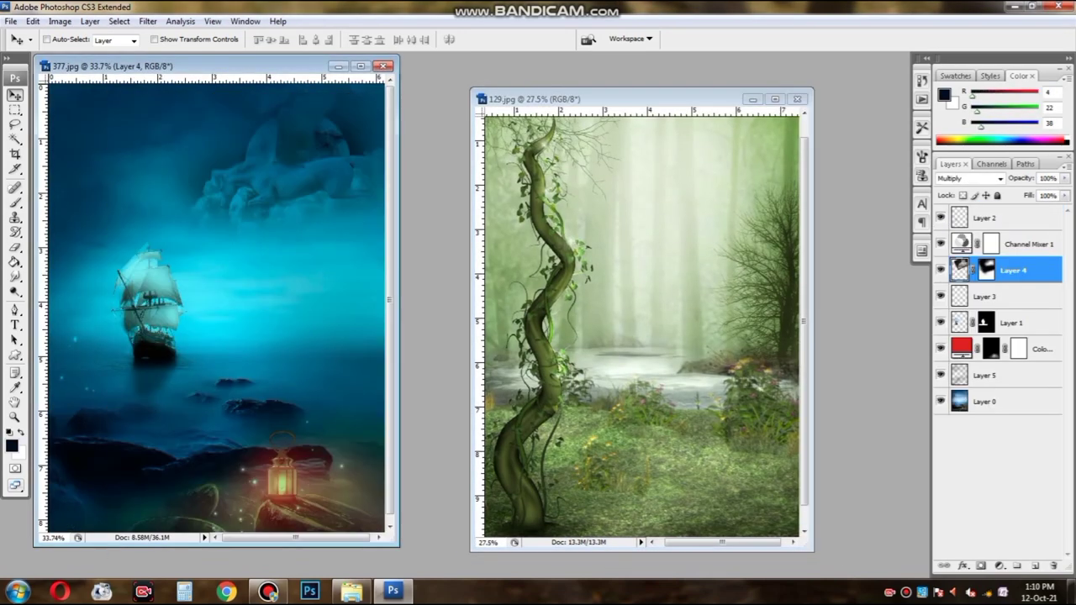
left_click_drag(639, 320, 210, 319)
key("ctrl+w")
key("n")
key("f")
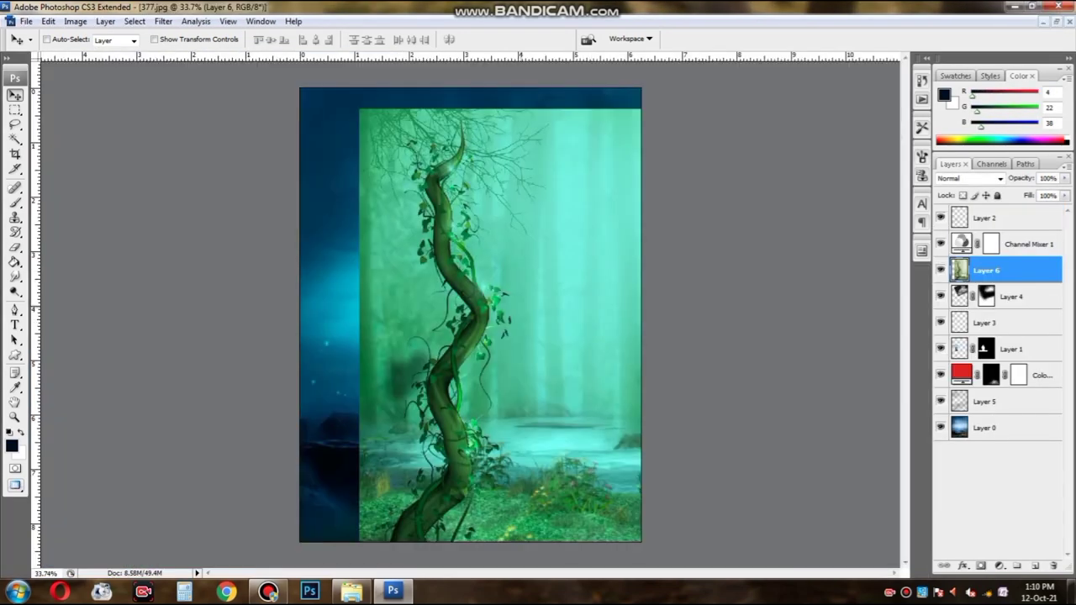
key("ctrl+bracketleft")
key("ctrl+bracketleft")
key("ctrl+bracketleft")
key("ctrl+bracketleft")
Step: Scale the vine tree to about 60% and position it in the lower-right corner
key("f")
key("ctrl+t")
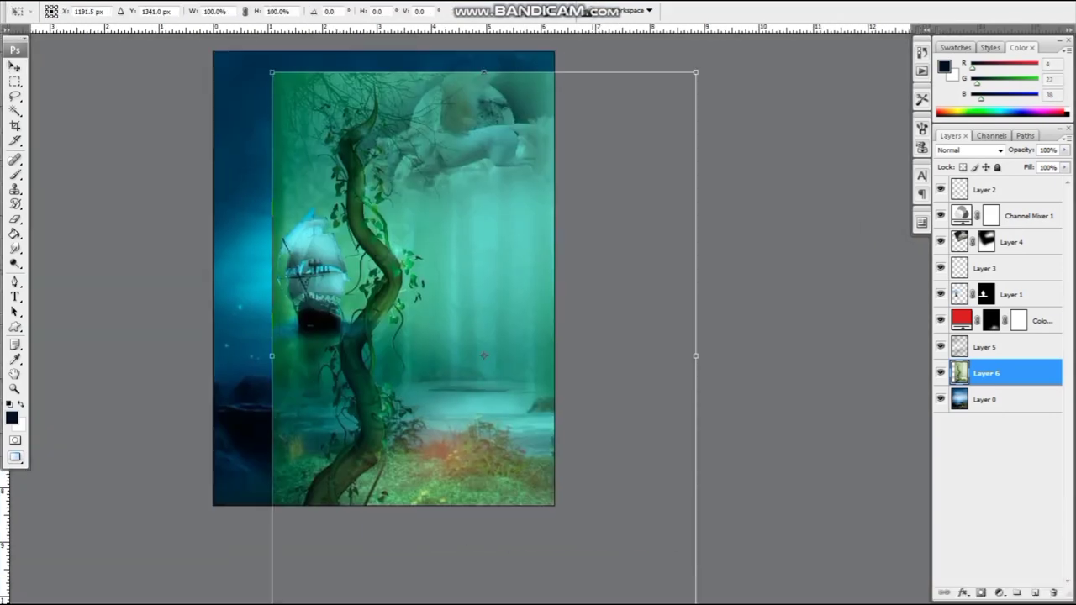
left_click_drag(696, 71, 595, 206)
left_click_drag(464, 311, 574, 294)
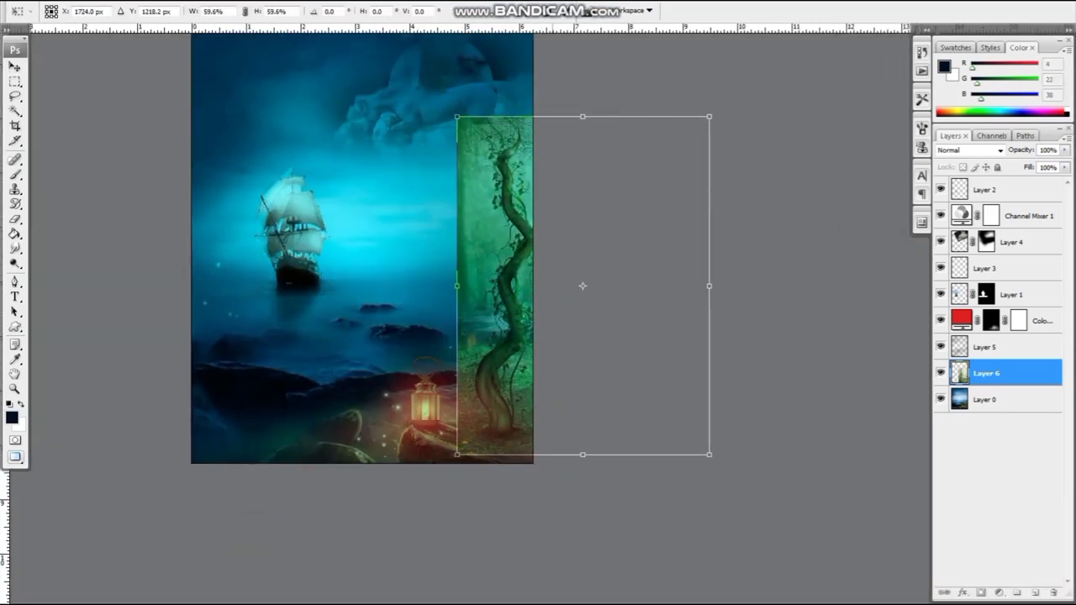
key("Return")
key("ctrl+t")
mouse_move(732, 125)
left_mouse_down()
mouse_move(677, 197)
mouse_move(696, 172)
left_mouse_up()
key("Return")
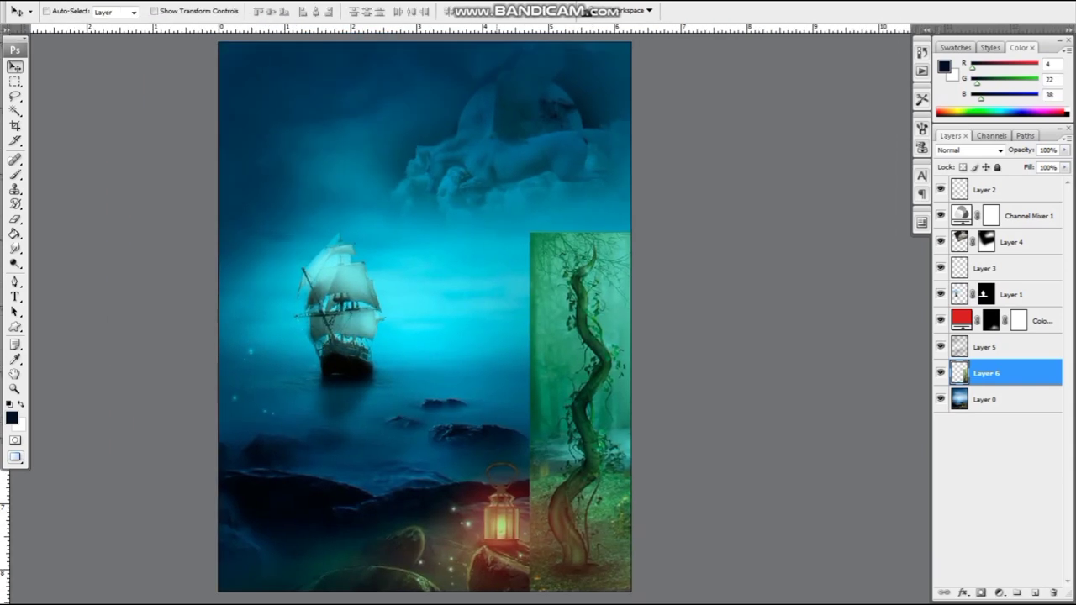
Step: Add a Custom Channel Mixer adjustment with Blue output and Red raised to +58
left_click(999, 593)
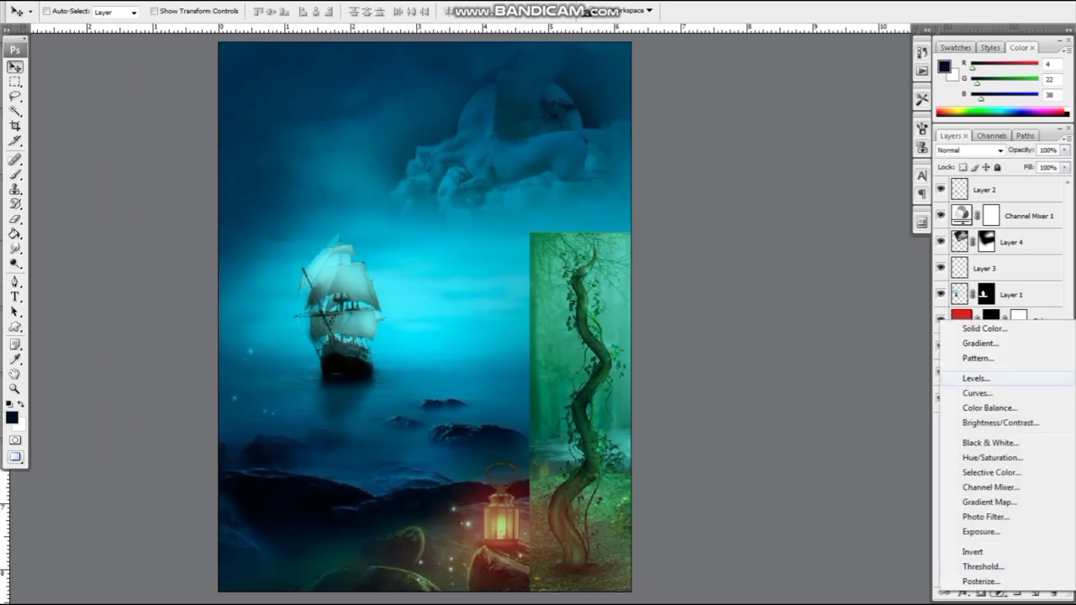
left_click(987, 488)
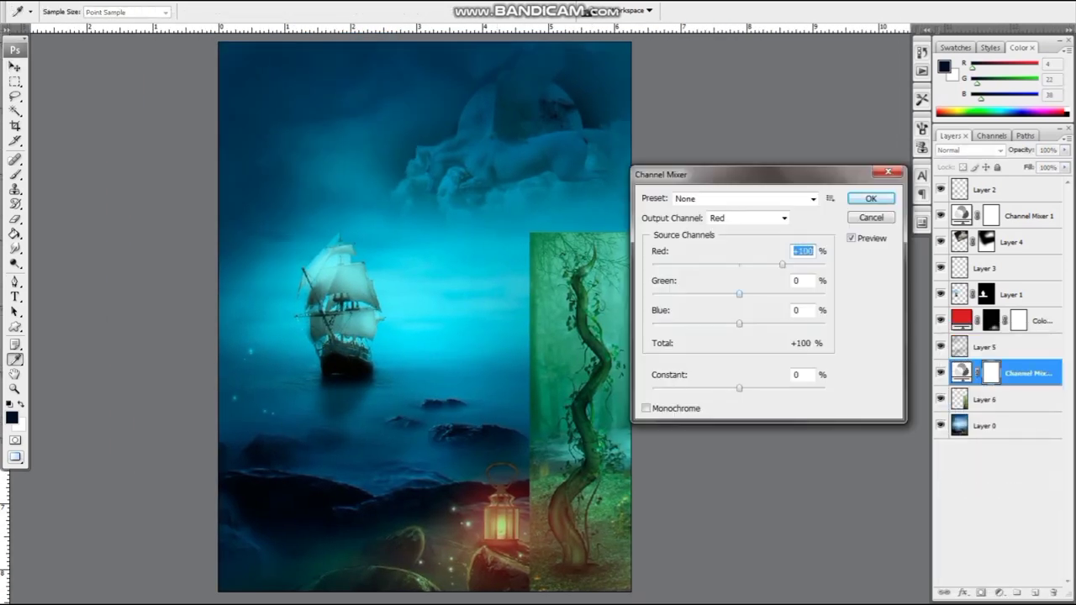
left_click(812, 198)
left_click(813, 198)
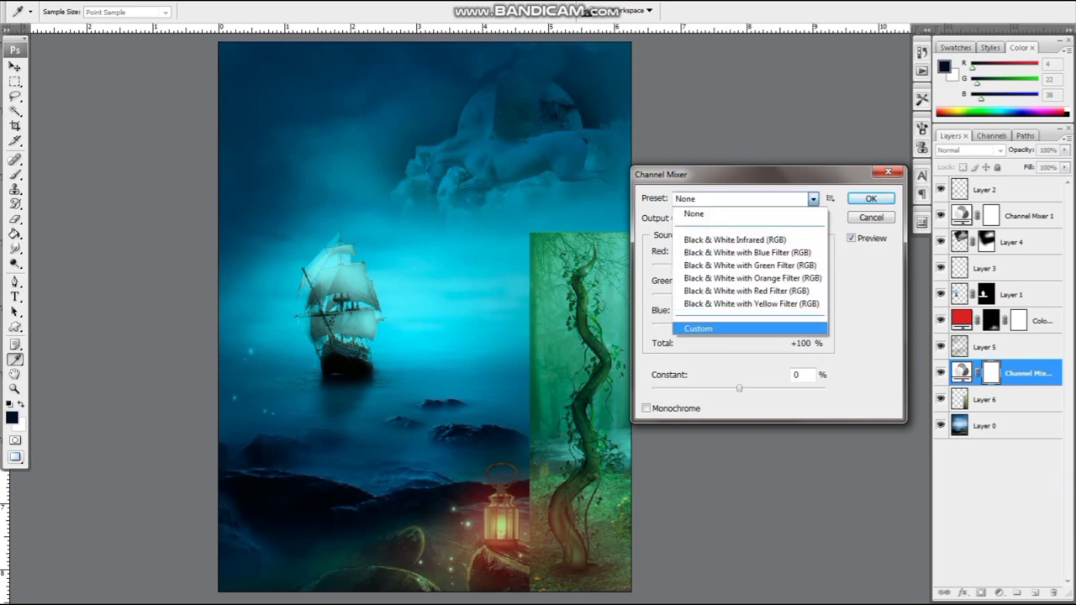
left_click(697, 328)
left_click(784, 218)
left_click(731, 250)
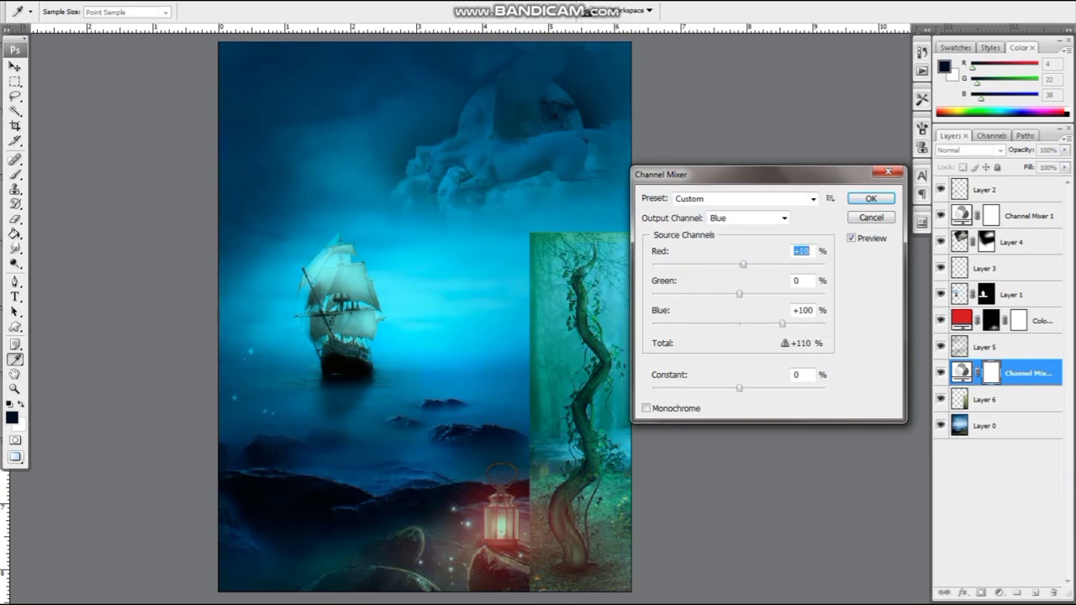
left_click_drag(742, 264, 766, 264)
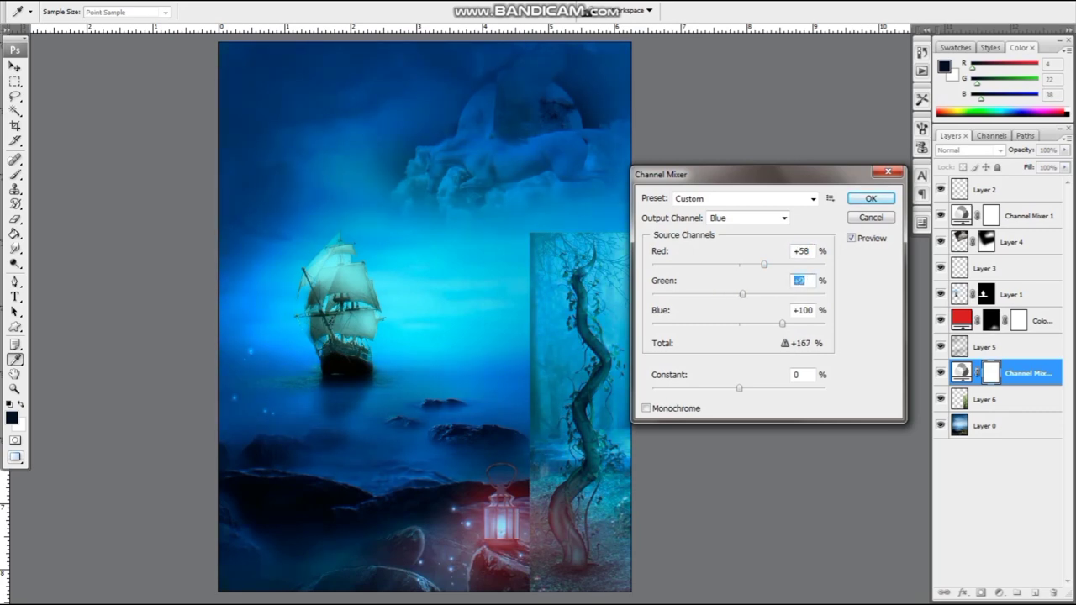
key("Return")
key("v")
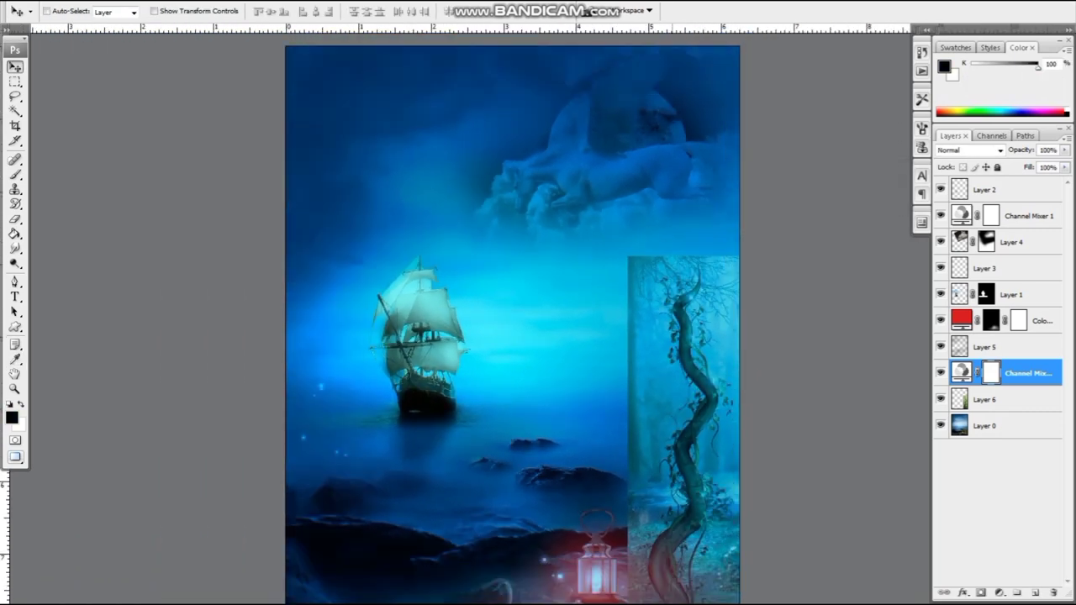
Step: Erase the Channel Mixer mask with a 1200 px eraser, comparing with undo, then set the brush to 700 px
key("e")
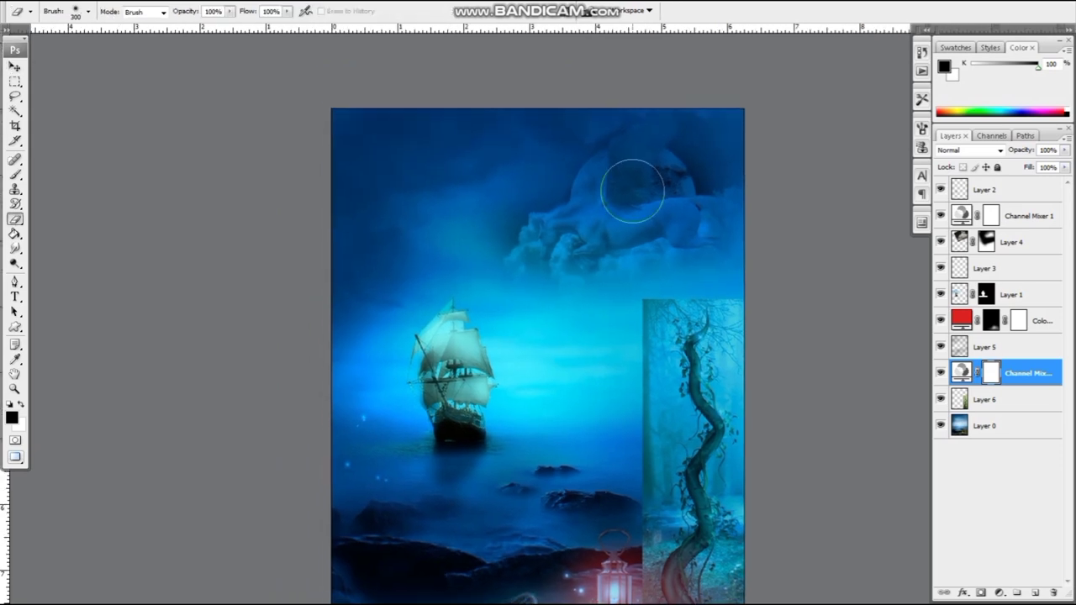
key("bracketright")
key("bracketright")
key("bracketright")
key("x")
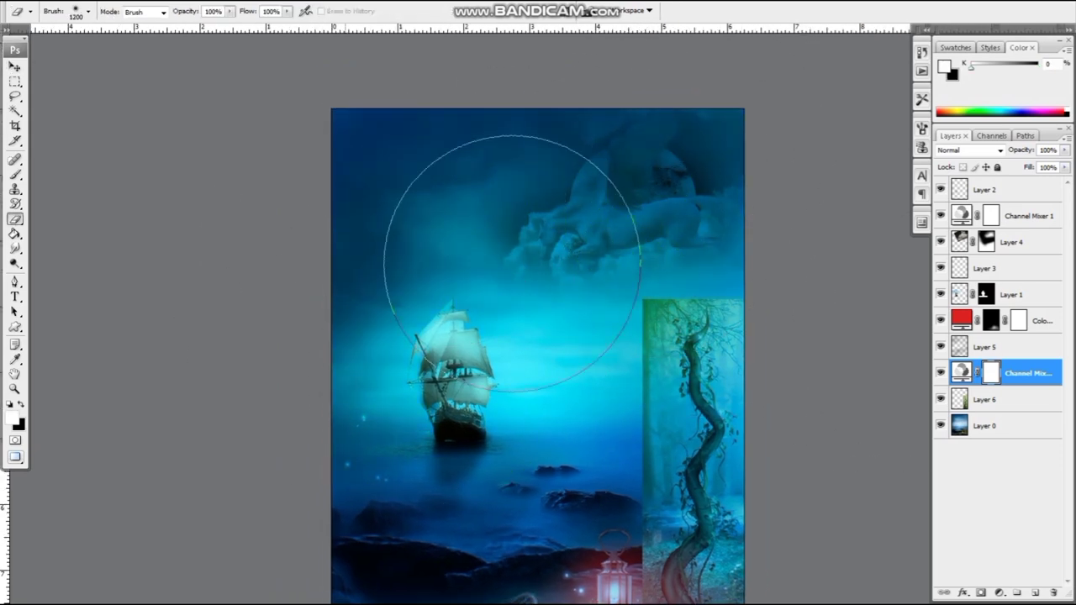
left_click_drag(513, 252, 327, 271)
key("ctrl+z")
key("ctrl+z")
key("ctrl+z")
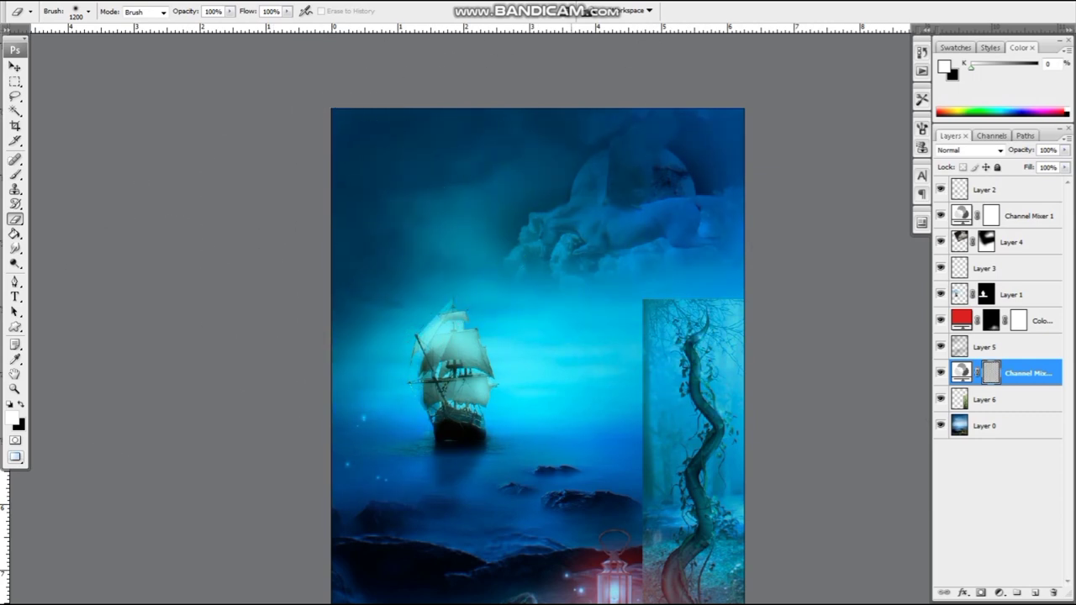
key("ctrl+z")
key("ctrl+z")
key("x")
key("ctrl+z")
key("ctrl+z")
key("x")
key("ctrl+z")
key("[")
key("[")
key("[")
key("[")
key("[")
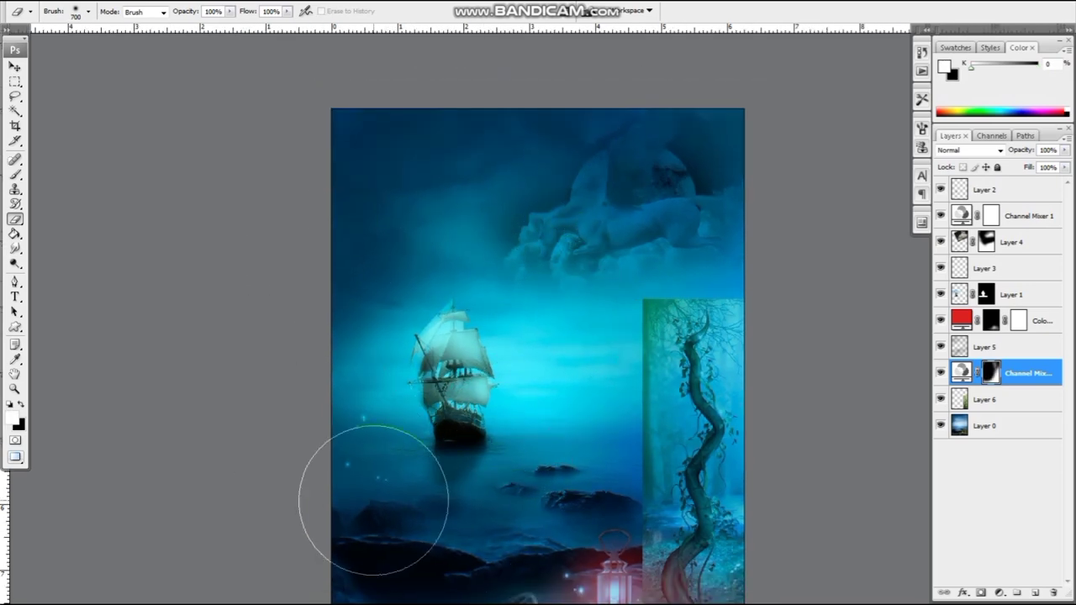
scroll(396, 288, "up", 3)
Step: Add a layer mask to the vine-tree Layer 6 and soften its left edge
key("v")
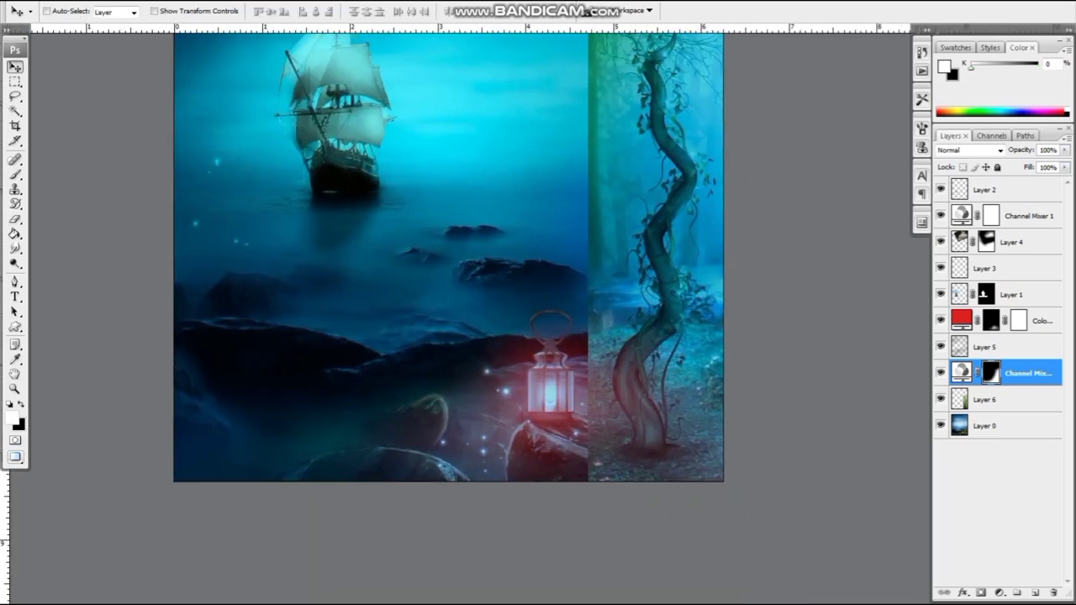
scroll(537, 302, "up", 2)
left_click(985, 399)
left_click(980, 593)
scroll(538, 303, "up", 3)
key("b")
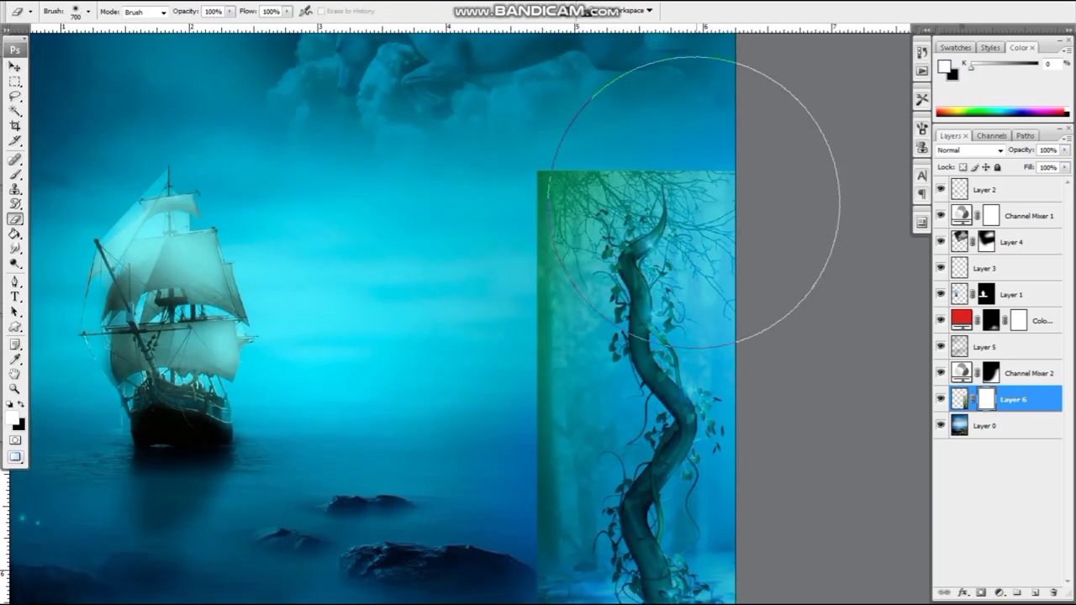
mouse_move(679, 248)
left_mouse_down()
mouse_move(409, 211)
mouse_move(496, 319)
left_mouse_up()
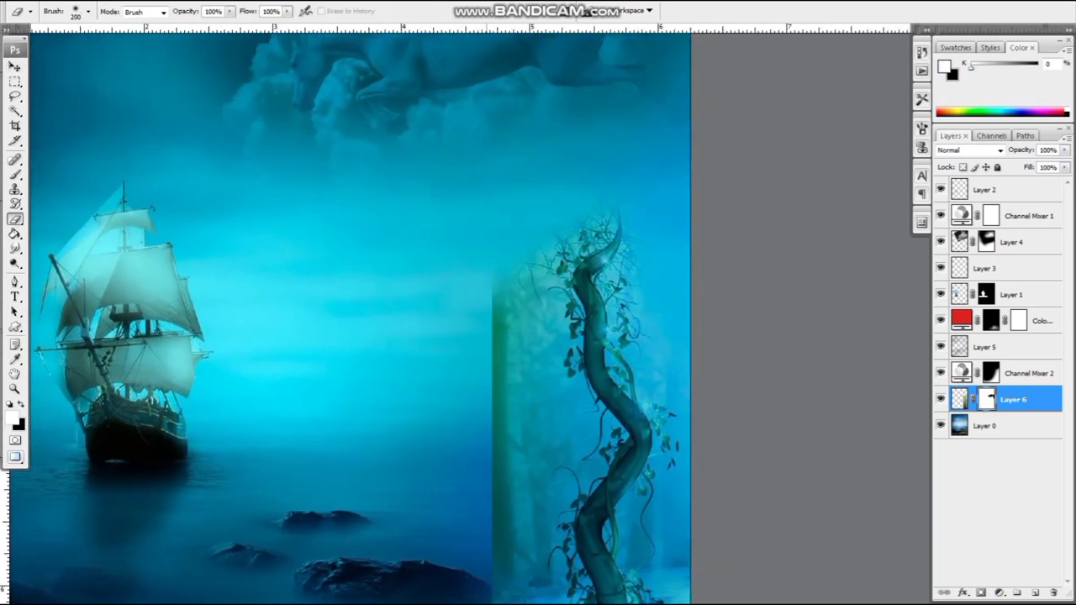
scroll(496, 336, "up", 1)
scroll(408, 571, "up", 1)
scroll(519, 288, "down", 3)
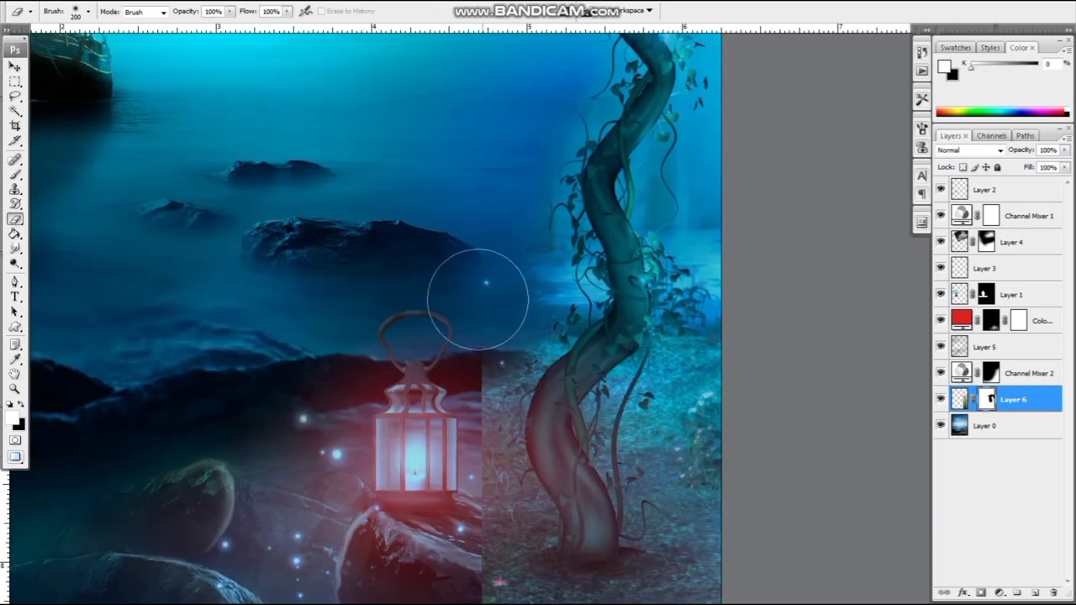
Step: Paint black on the mask with a soft 175 px brush near the lantern and right edge, then shrink to 100 px
key("b")
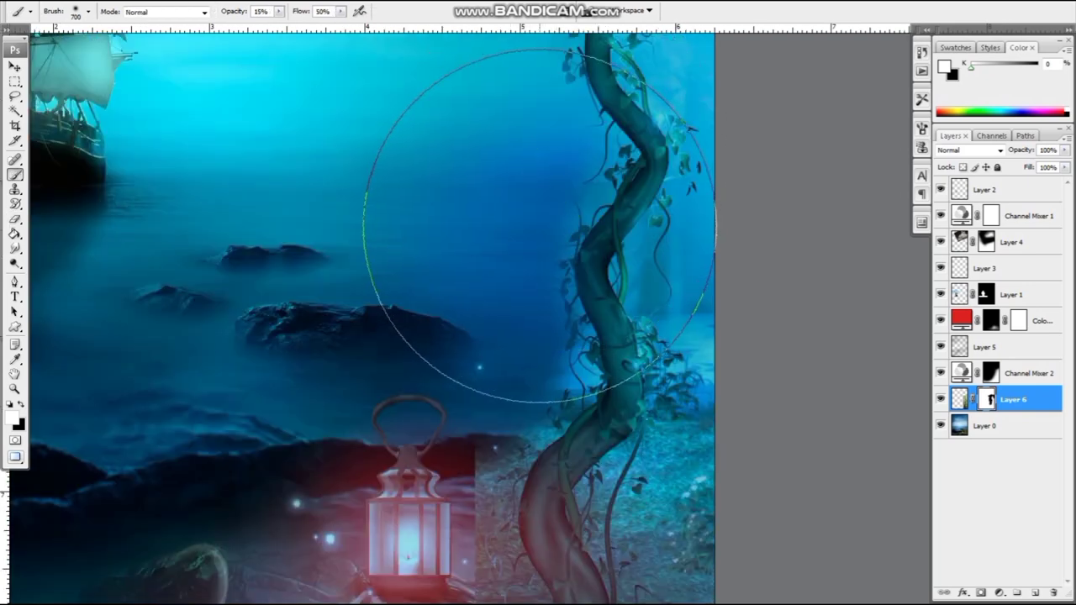
key("bracketleft")
key("bracketleft")
key("bracketleft")
key("bracketleft")
key("bracketleft")
key("bracketleft")
key("x")
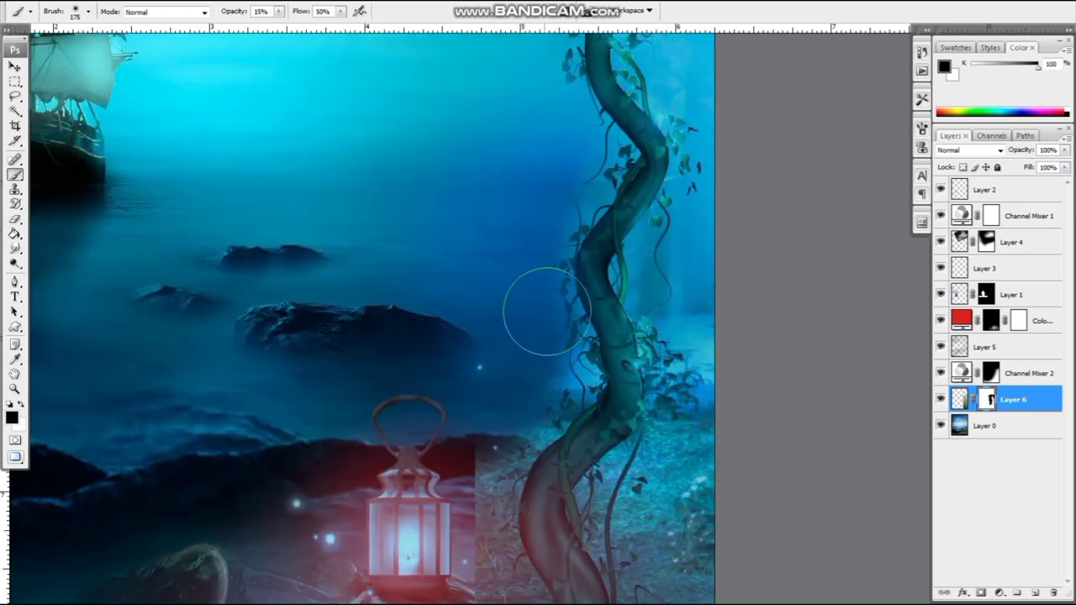
scroll(538, 311, "down", 1)
scroll(504, 454, "down", 2)
left_click_drag(496, 347, 477, 422)
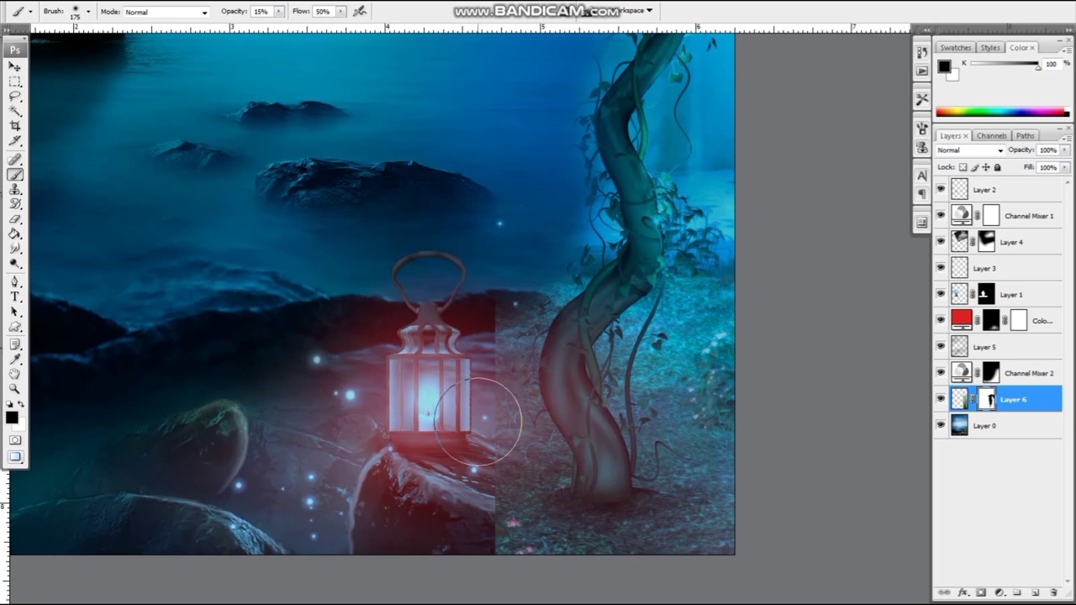
left_click_drag(727, 206, 733, 408)
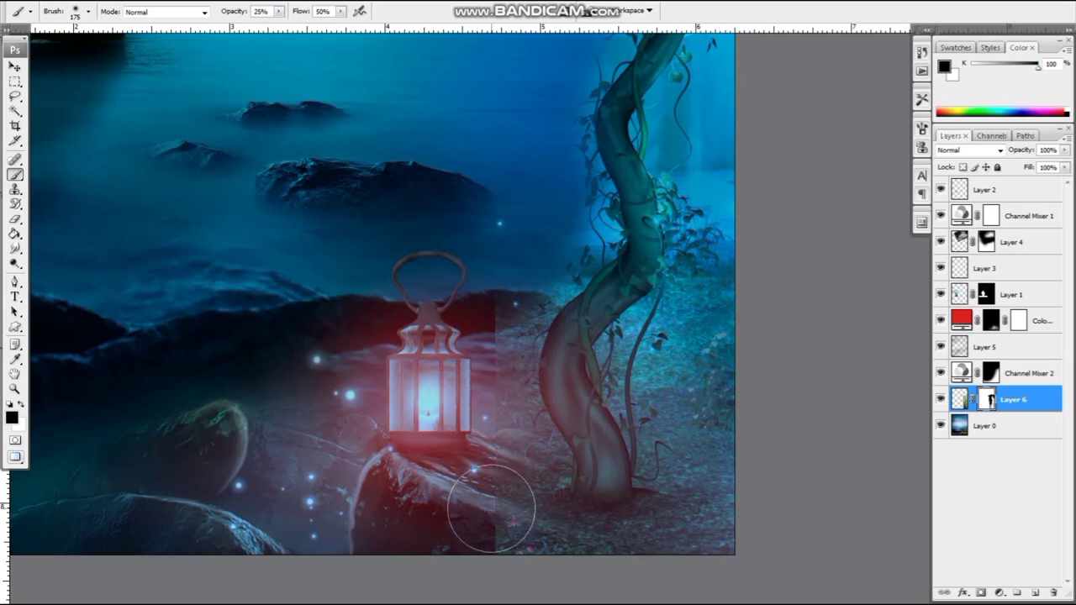
key("x")
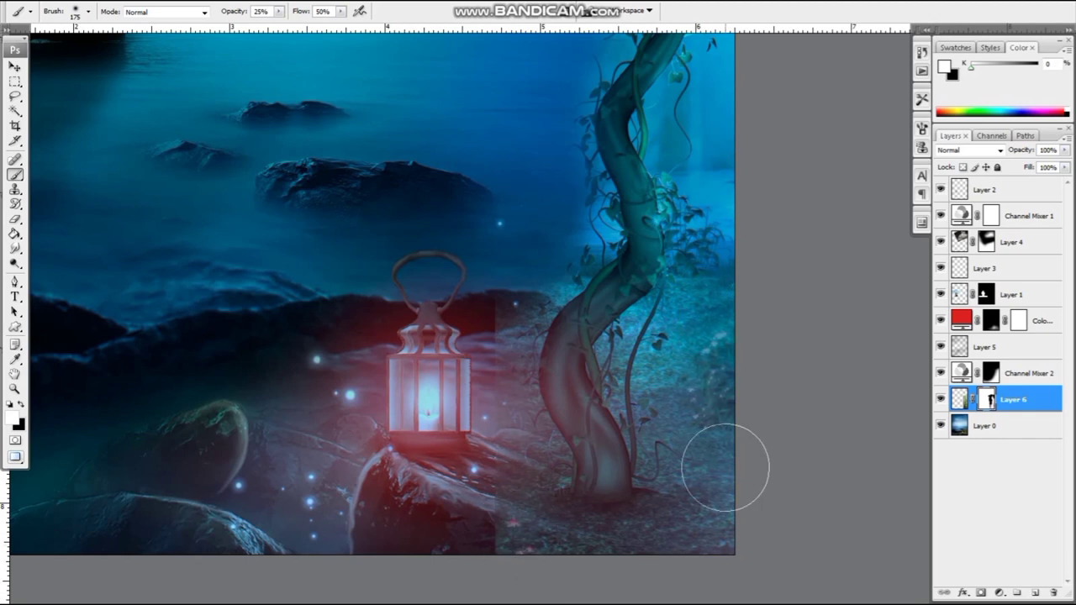
key("x")
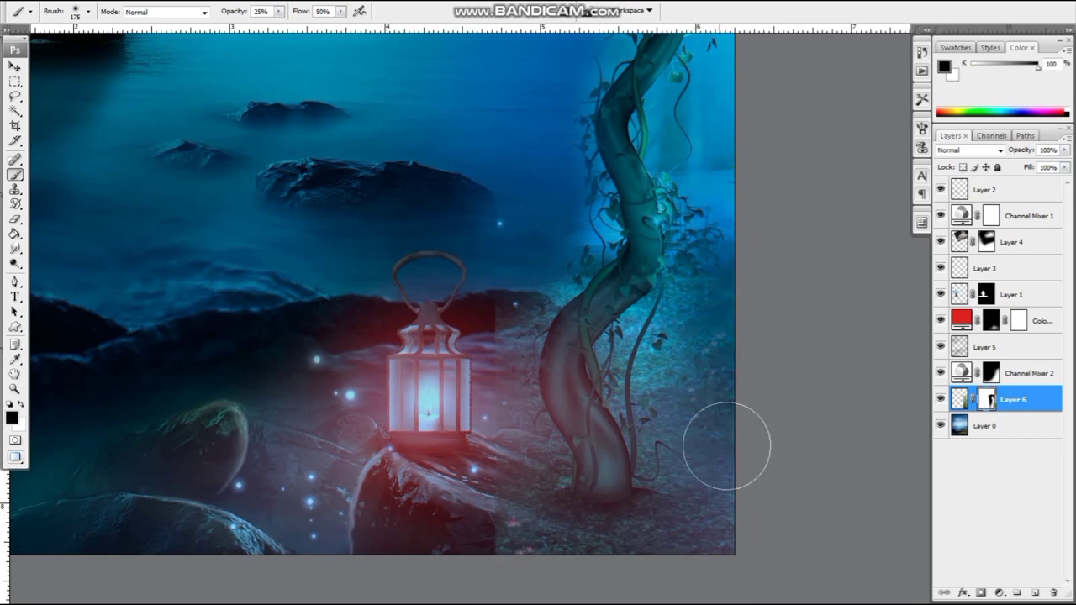
scroll(488, 403, "up", 1)
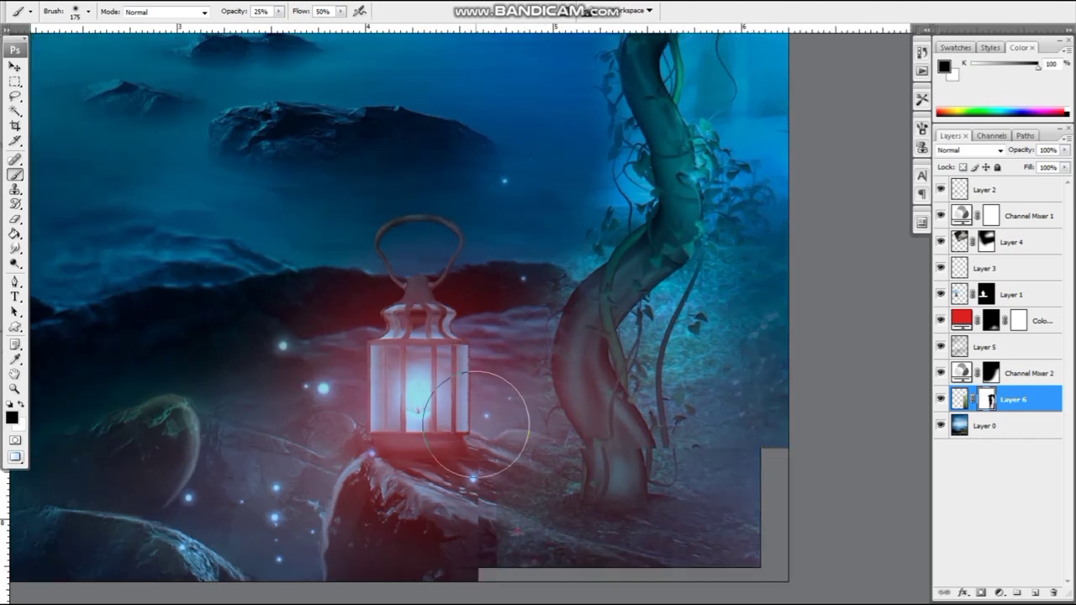
key("bracketleft")
key("bracketleft")
key("bracketleft")
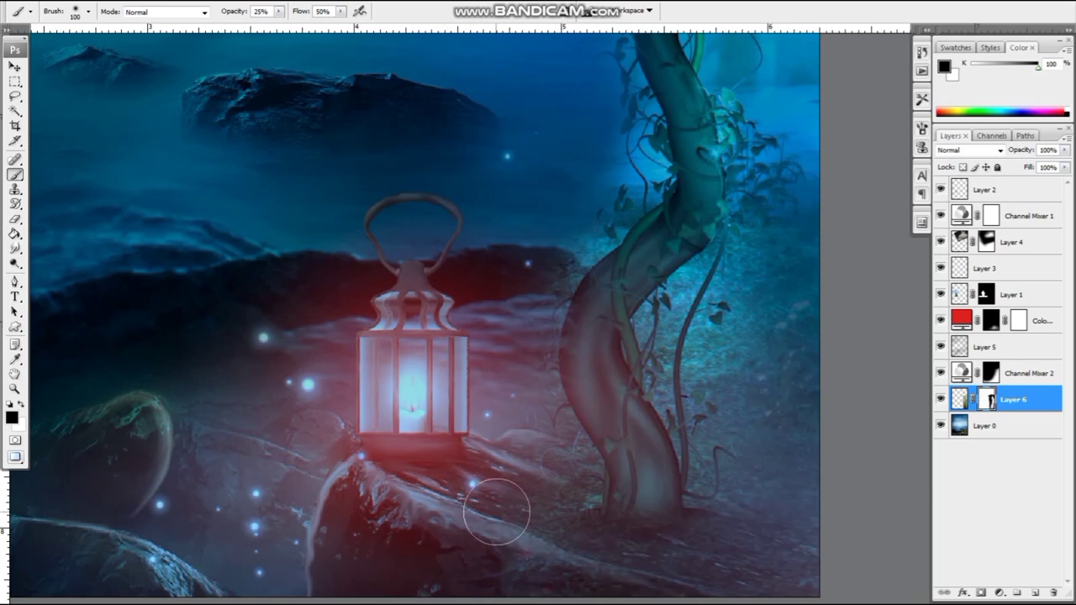
scroll(496, 513, "down", 3)
scroll(916, 433, "up", 1)
Step: Nudge the vine tree left and scale it down to 84%
key("v")
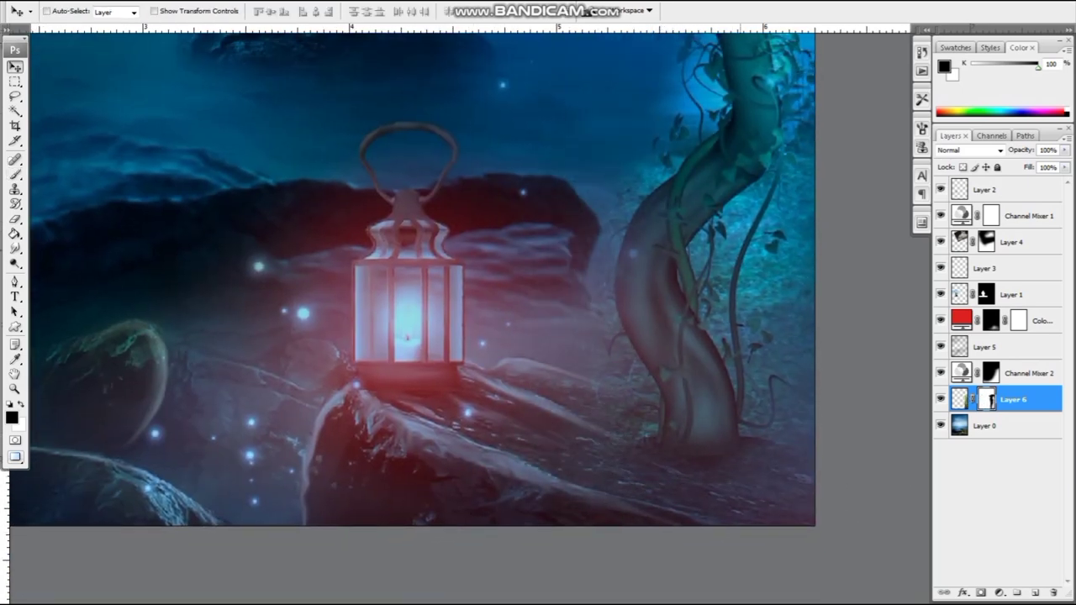
key("ctrl+minus")
key("ctrl+t")
key("Left")
key("Left")
key("Left")
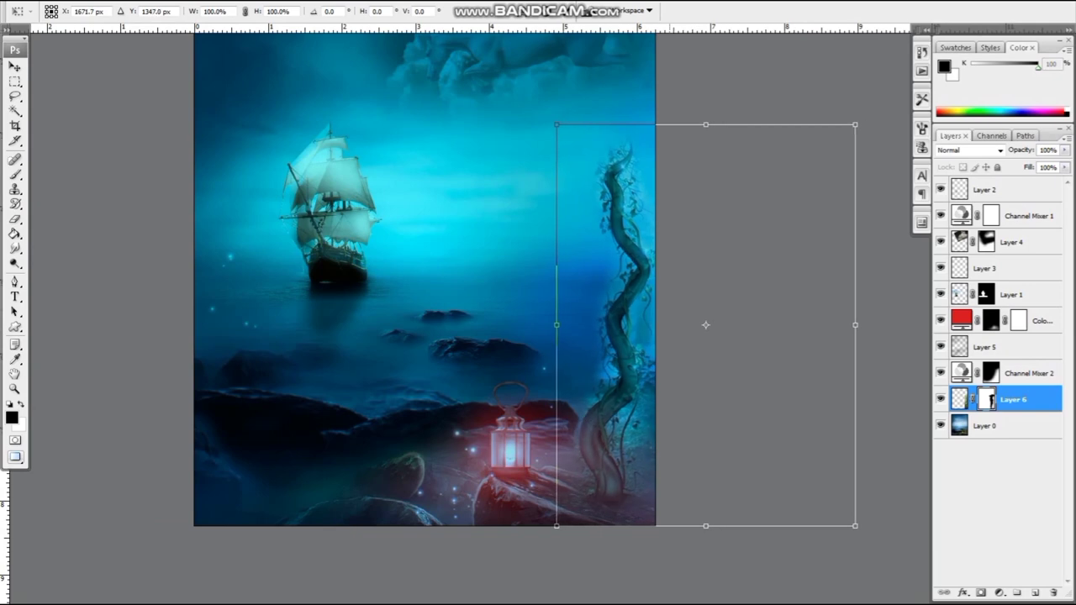
key("Left")
key("Left")
key("Left")
left_click_drag(851, 124, 811, 188)
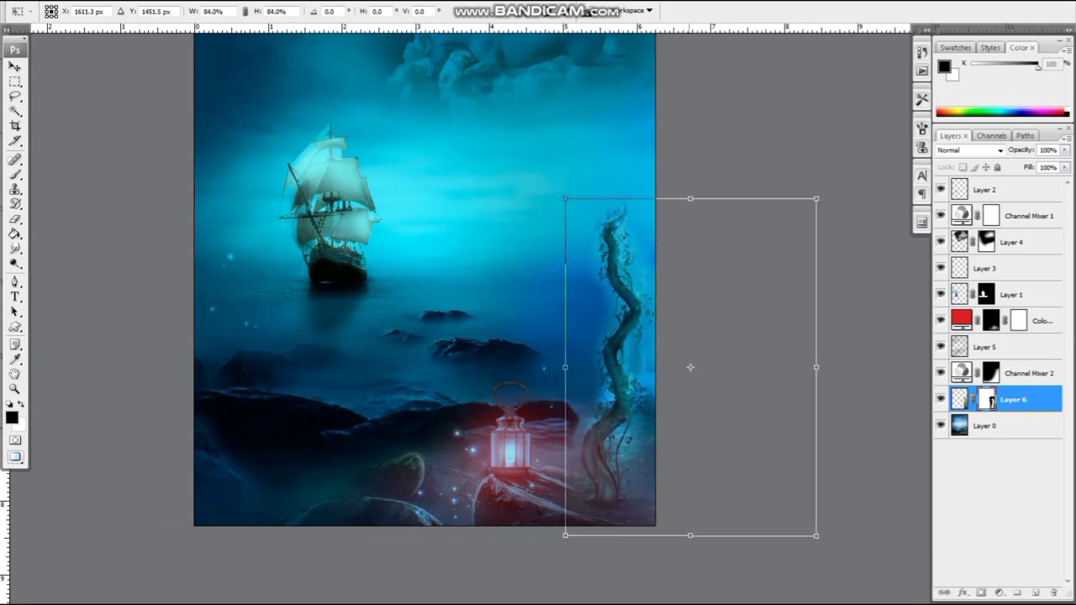
key("Return")
Step: Undo a trial mask erase and add an empty Layer 7 above the vine tree
key("ctrl+plus")
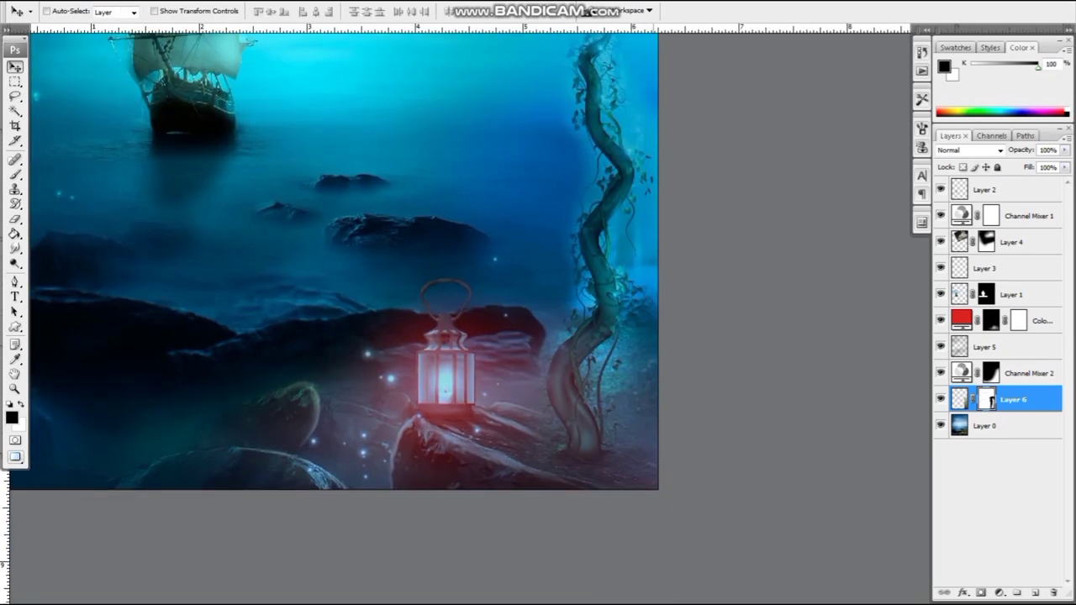
key("e")
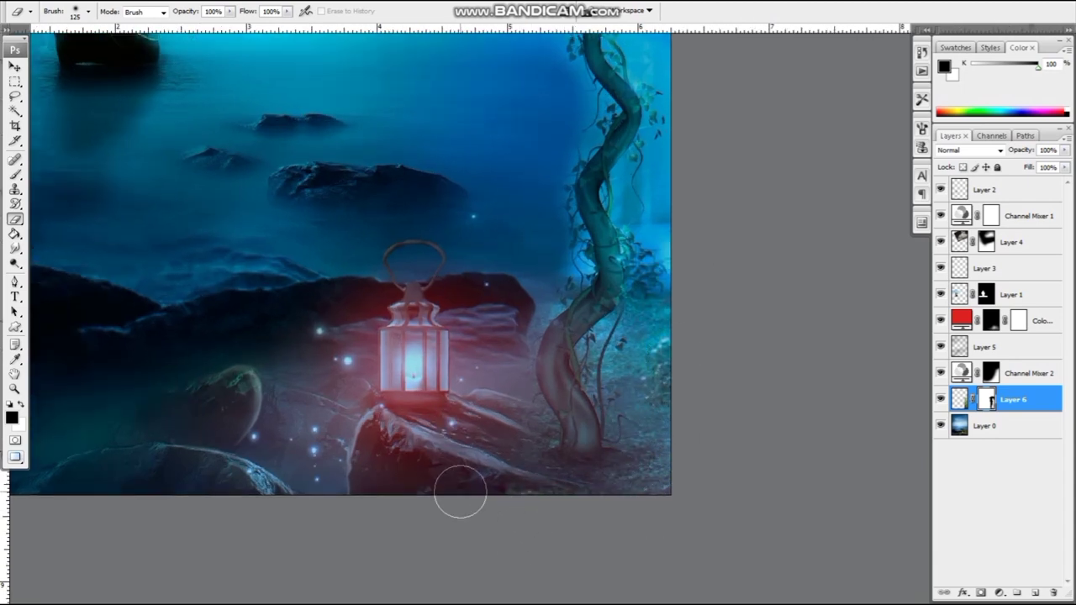
key("ctrl+z")
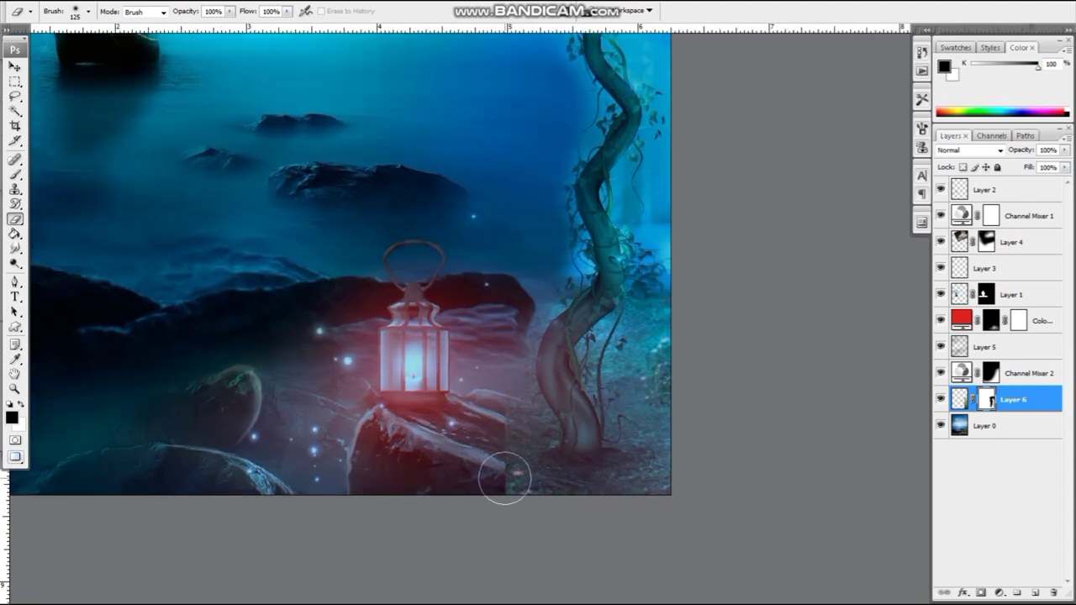
key("b")
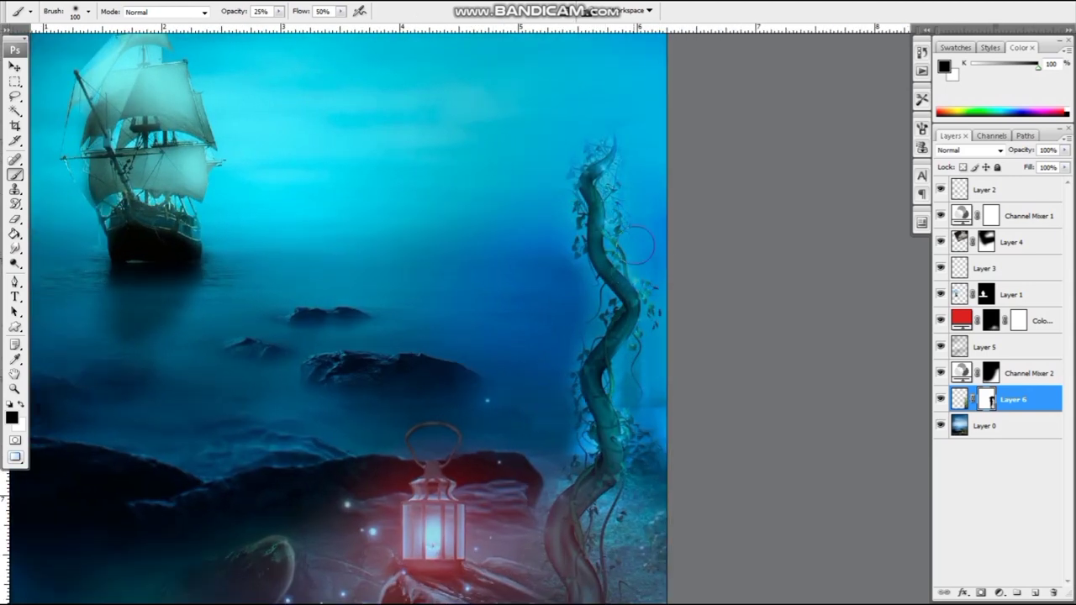
key("ctrl+minus")
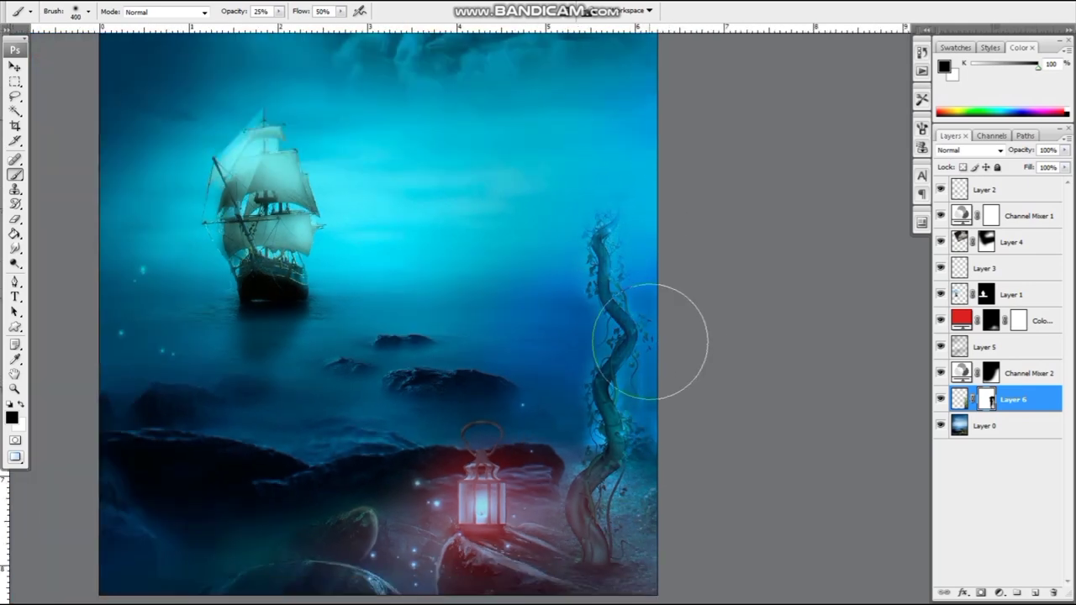
scroll(655, 435, "down", 3)
scroll(675, 334, "up", 1)
scroll(685, 252, "up", 1)
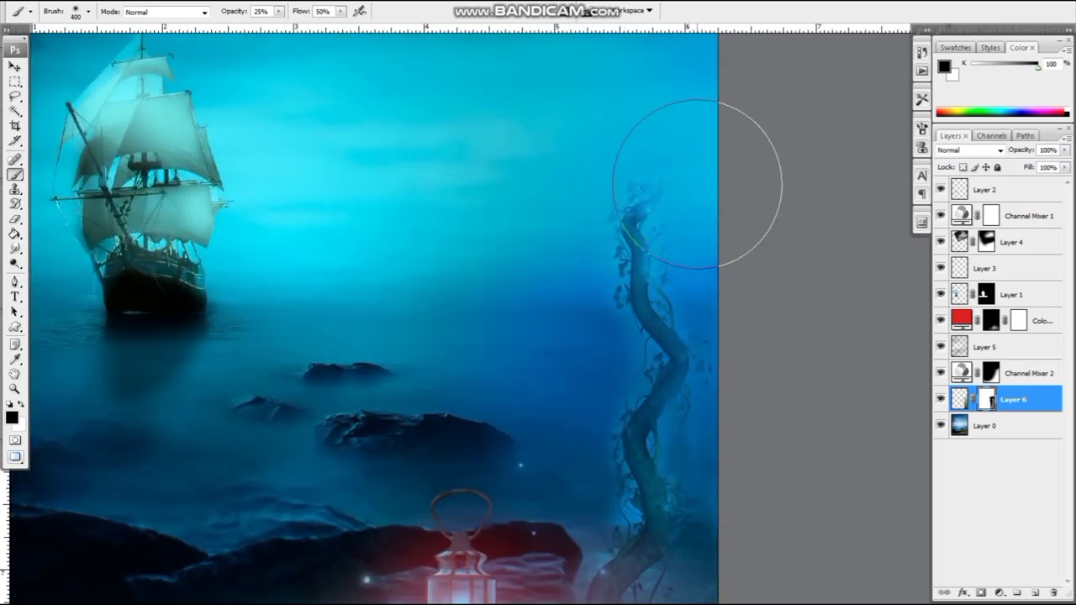
scroll(745, 389, "down", 1)
key("ctrl+shift+alt+n")
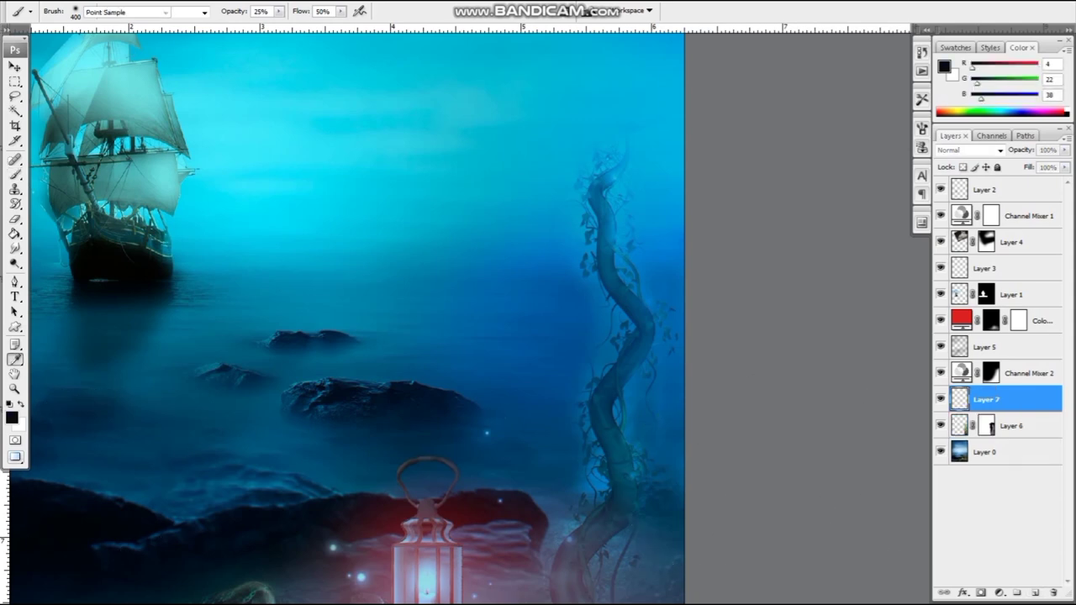
Step: Pick a mid-blue colour and brush blue mist over the upper vine, then shrink the brush to 125 px
left_click(11, 416)
key("Return")
key("b")
scroll(353, 320, "up", 1)
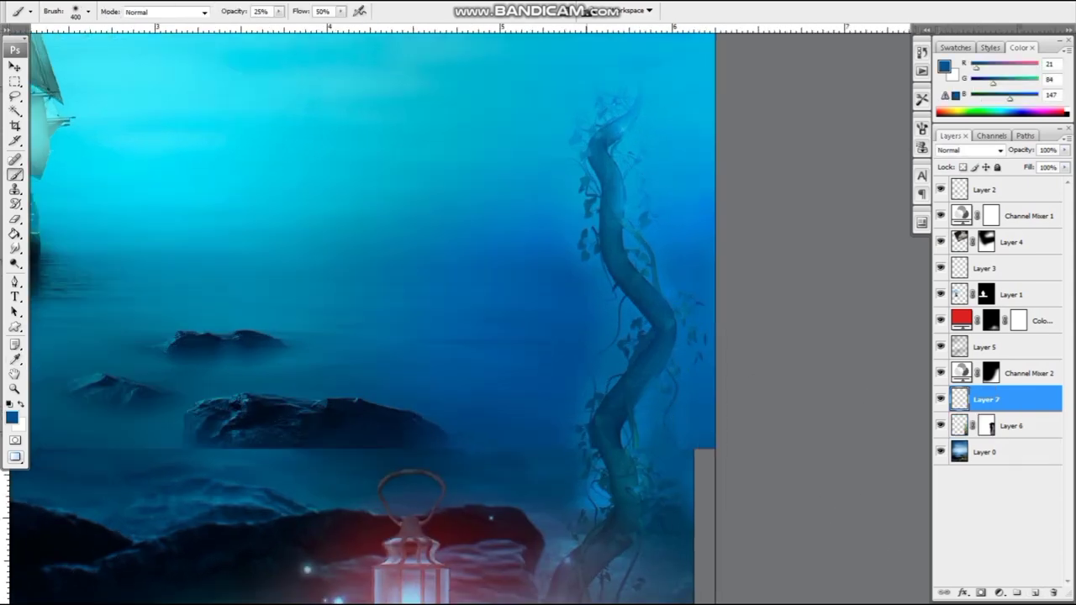
left_click_drag(580, 244, 594, 286)
key("bracketleft")
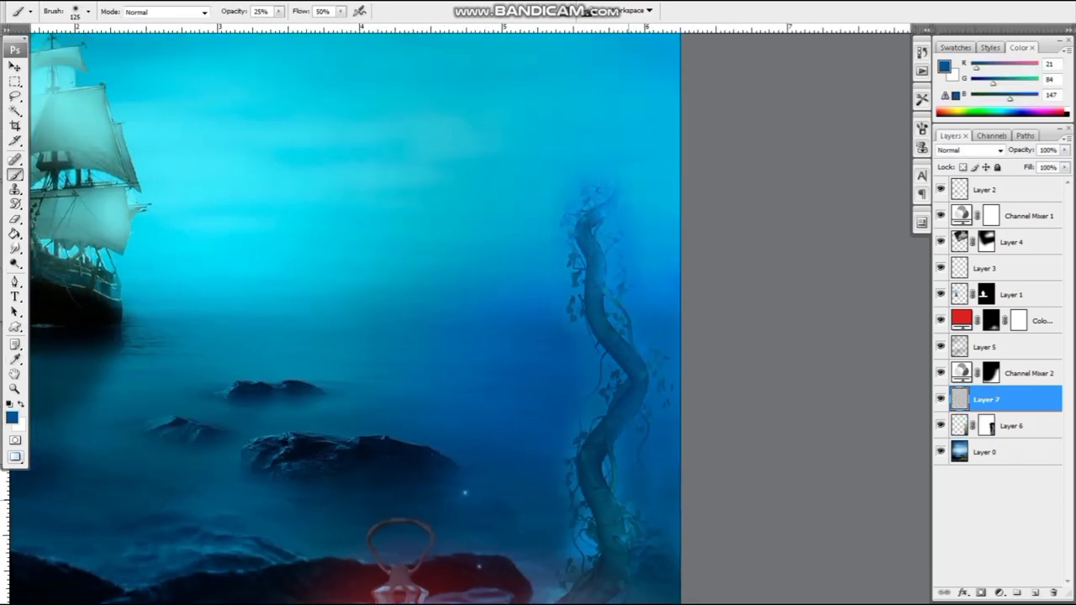
scroll(595, 373, "down", 5)
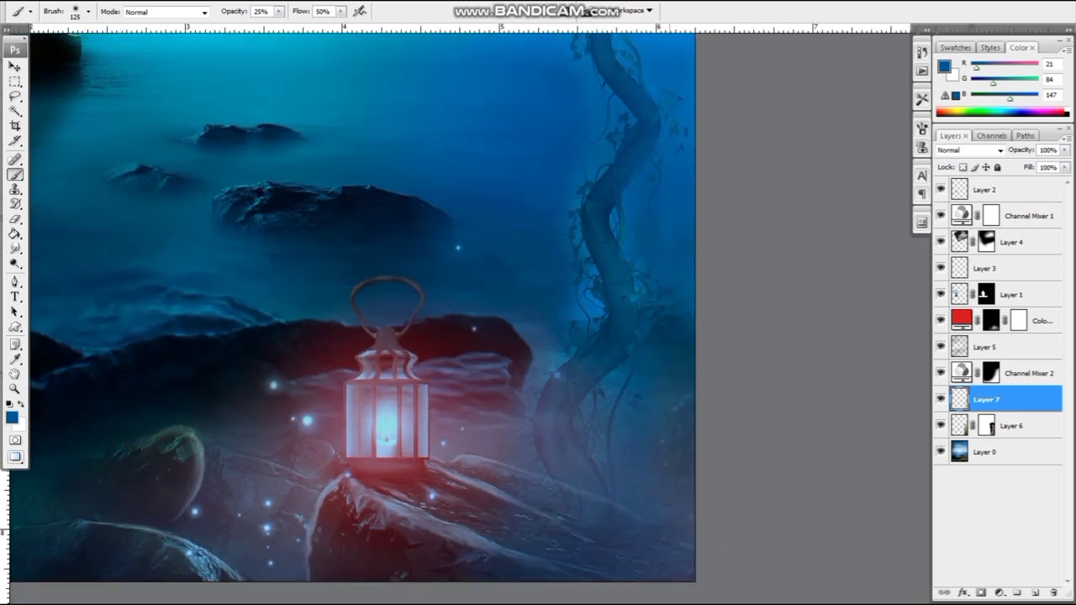
Step: Switch to the Move tool and select Layer 6, one step down the stack
scroll(541, 560, "down", 3)
scroll(636, 549, "up", 2)
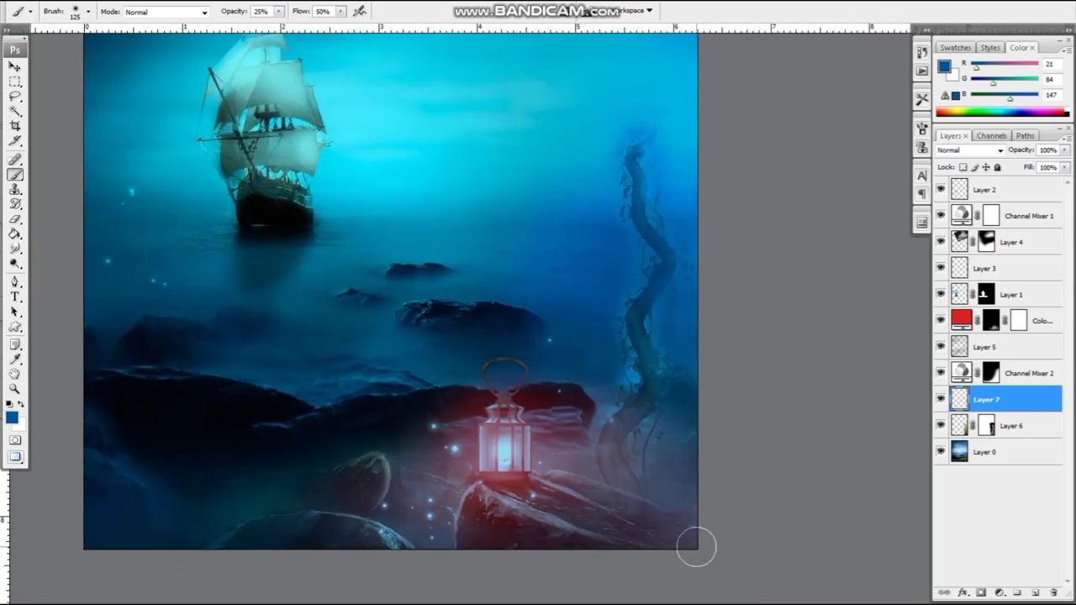
scroll(655, 290, "down", 2)
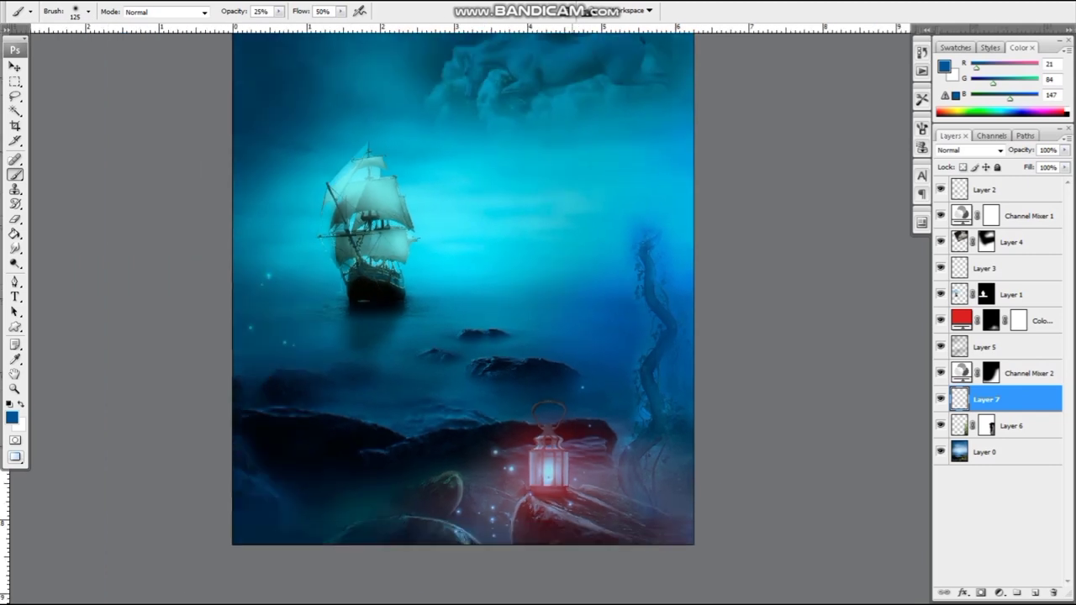
scroll(504, 277, "down", 2)
key("v")
scroll(489, 325, "up", 1)
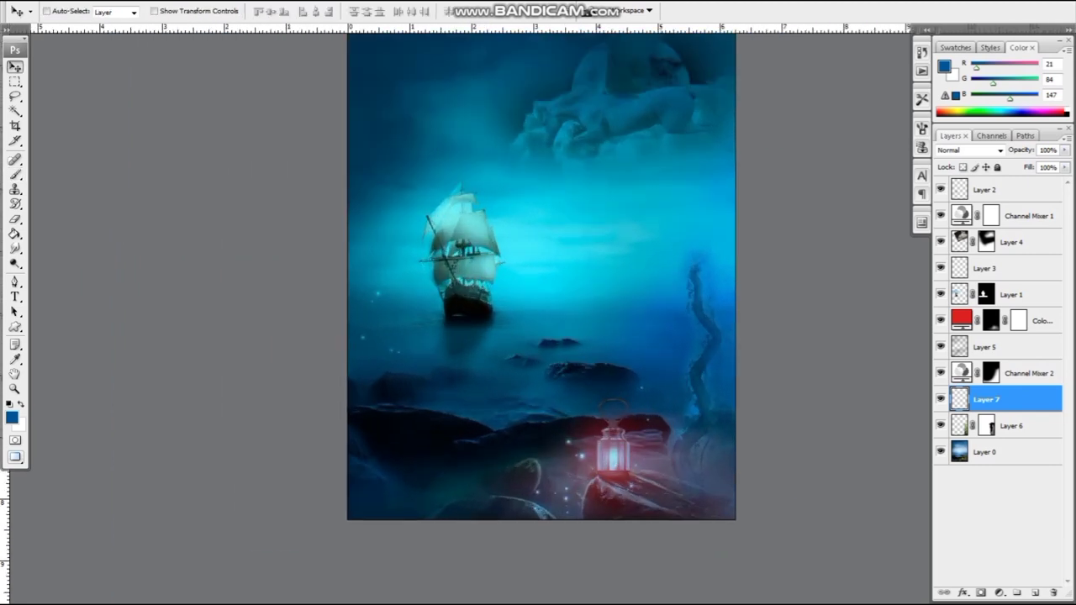
key("alt+bracketleft")
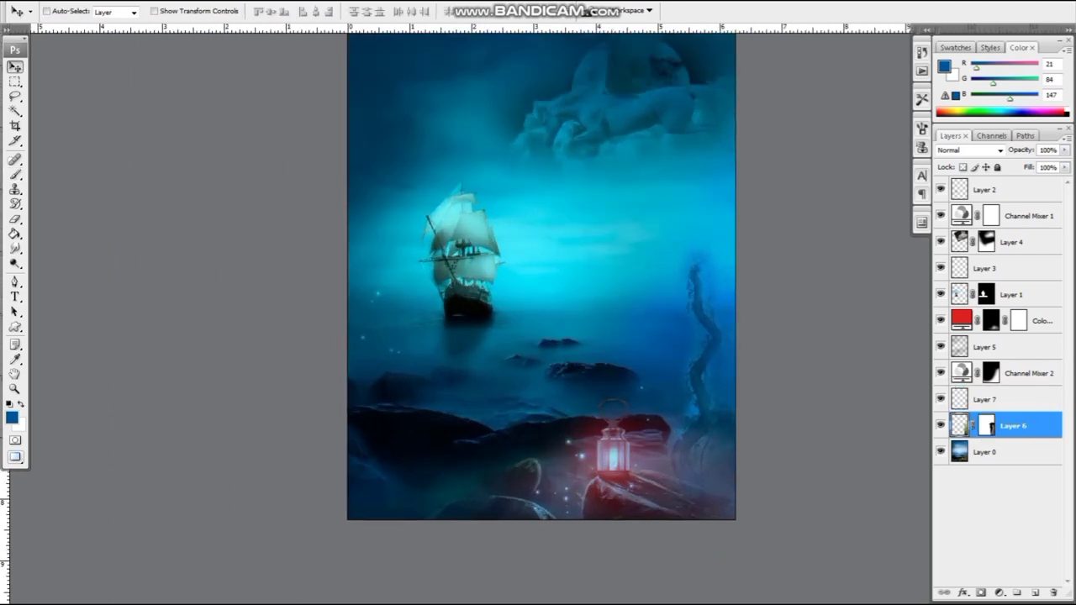
Step: Leave full screen and open 200.jpg from the Ad on folder in Photoshop's Camera Raw
key("f")
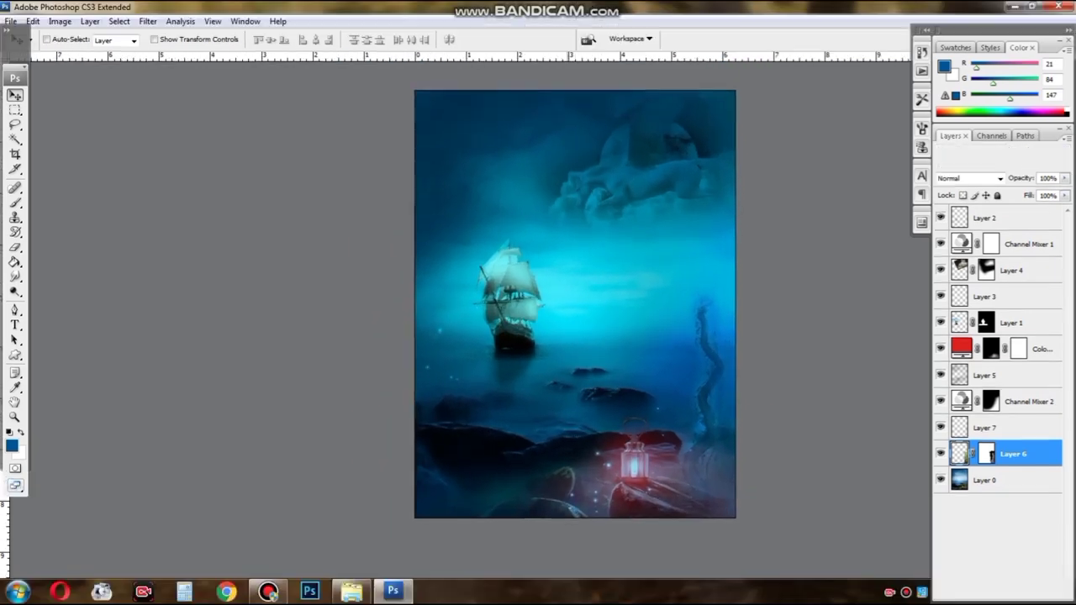
left_click(351, 591)
scroll(529, 395, "down", 2)
scroll(529, 394, "down", 3)
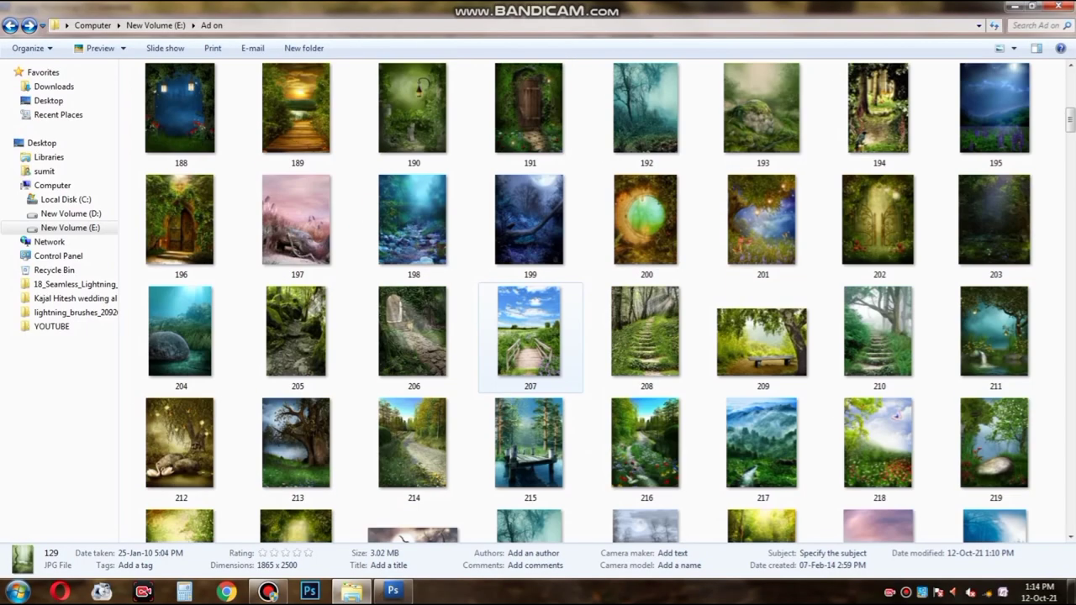
left_click(646, 256)
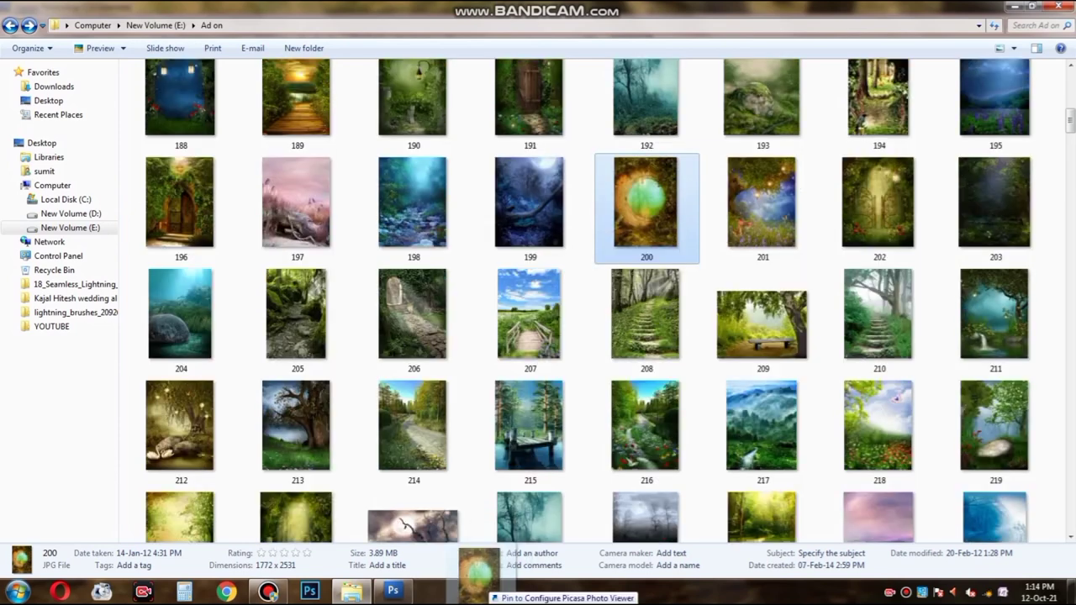
left_click(393, 591)
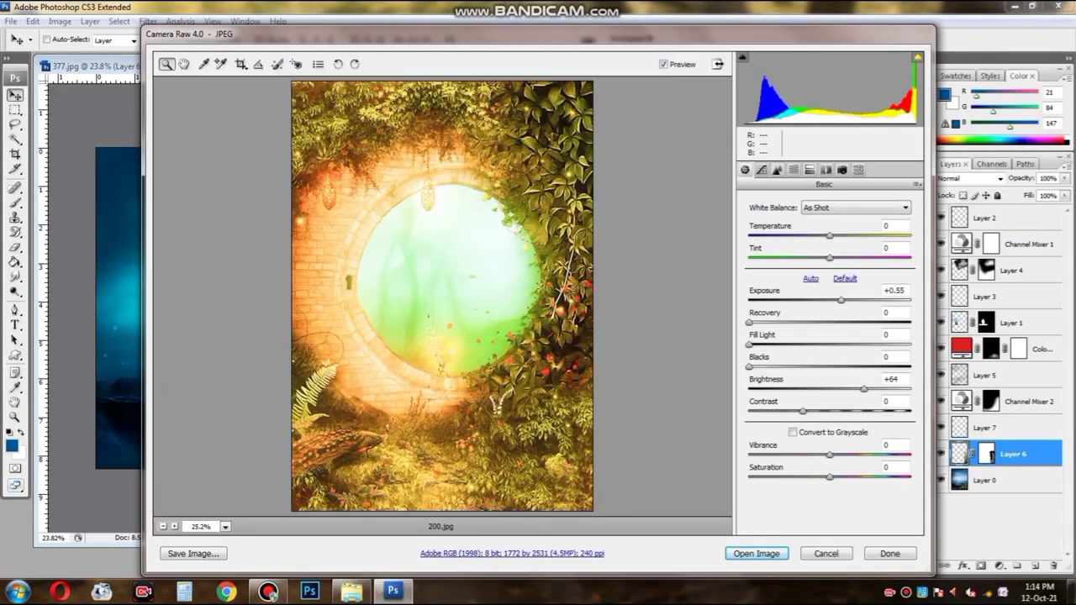
Step: Open 200.jpg without raw adjustments and take an elliptical selection around the round window
key("Return")
key("f")
key("m")
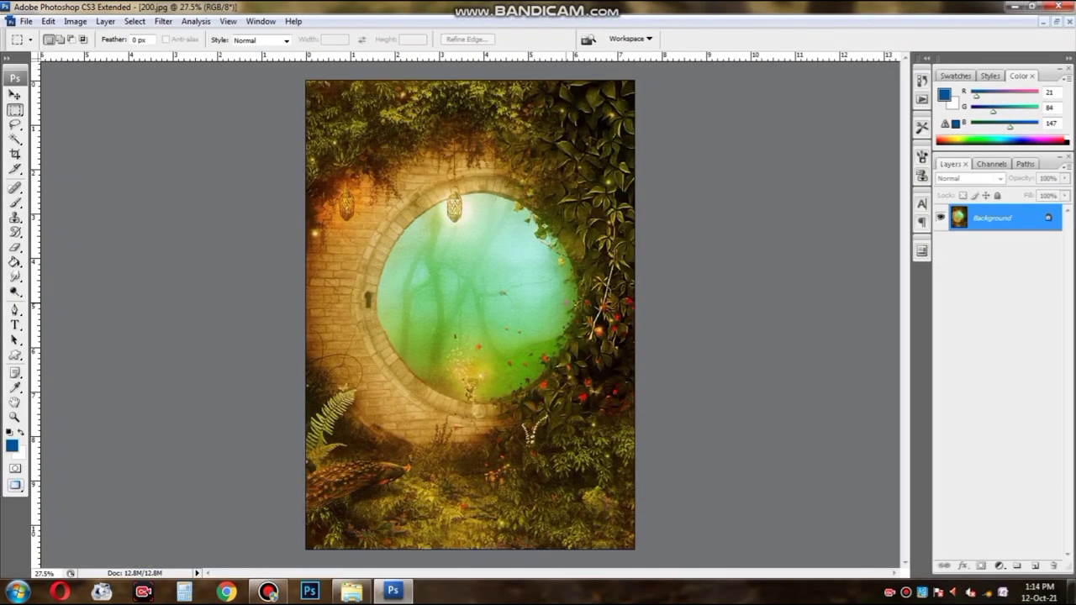
key("o")
key("m")
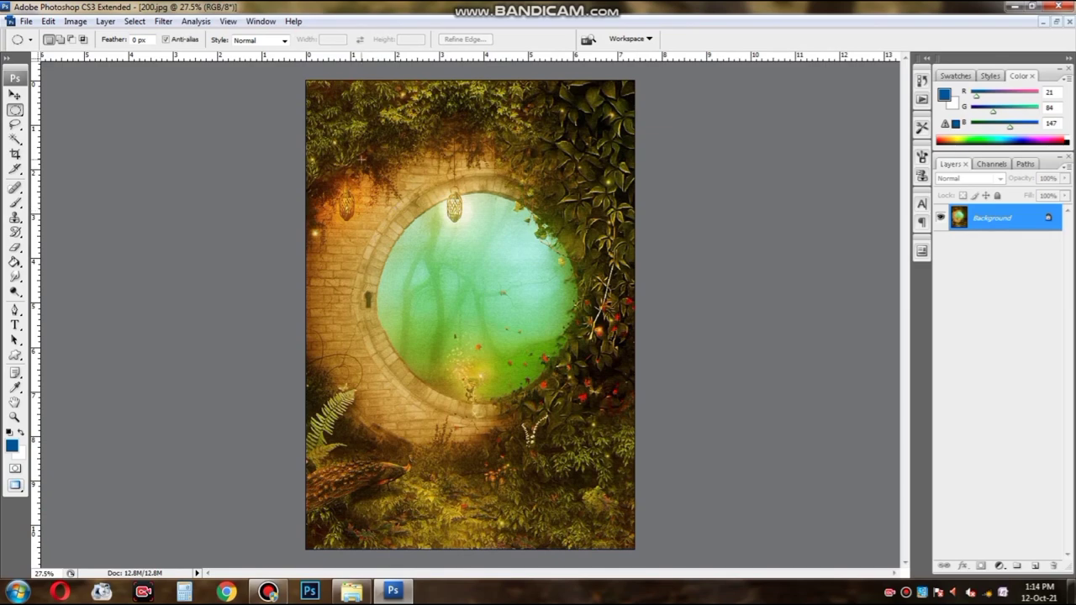
left_click_drag(344, 156, 612, 436)
key("Delete")
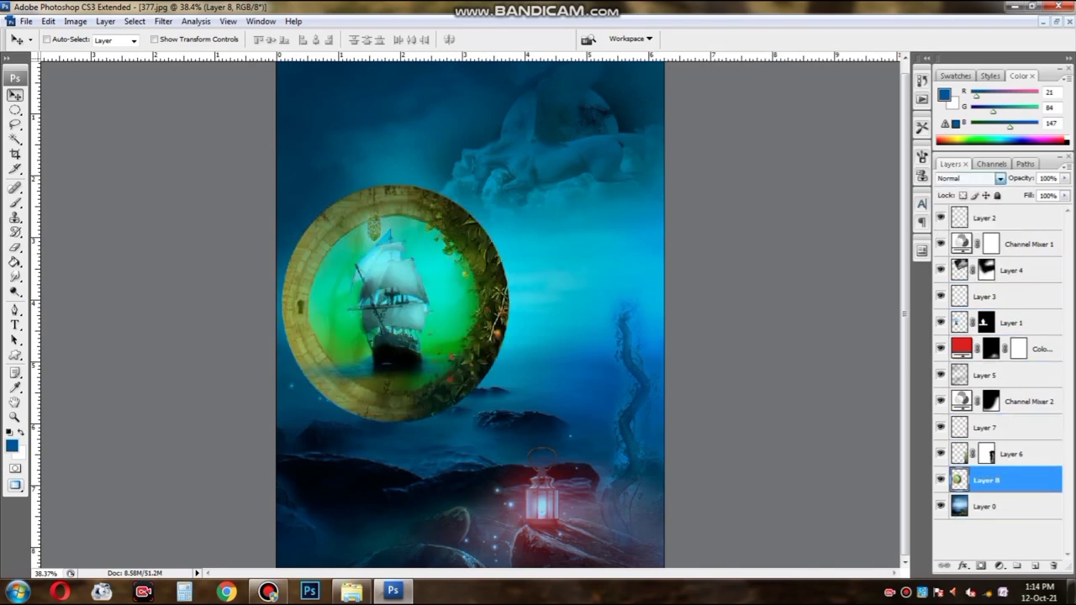
Step: Cycle Layer 8's blend modes to brighten the portal, previewing it with panels hidden
key("Down")
key("Down")
key("Down")
key("Down")
key("Down")
key("Down")
key("Down")
key("Down")
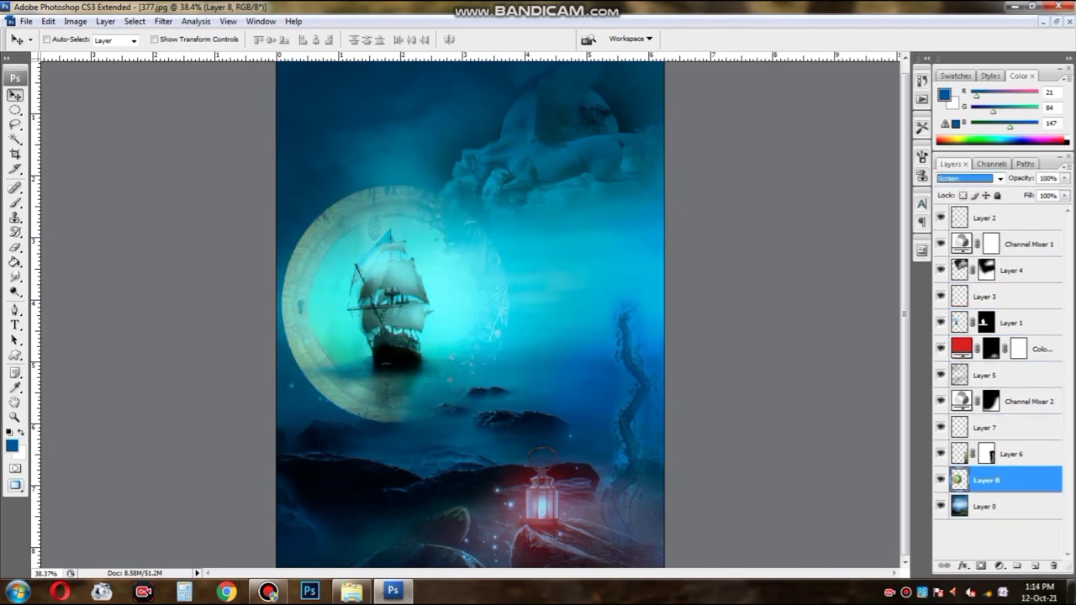
key("Down")
key("Down")
key("Down")
key("Down")
key("Down")
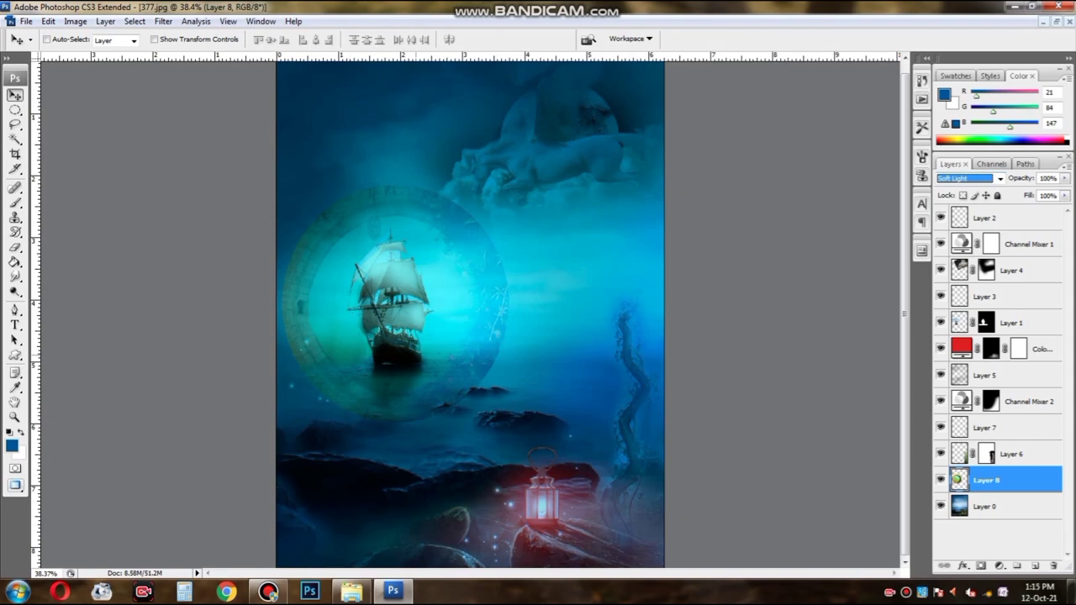
key("Tab")
scroll(524, 234, "up", 2)
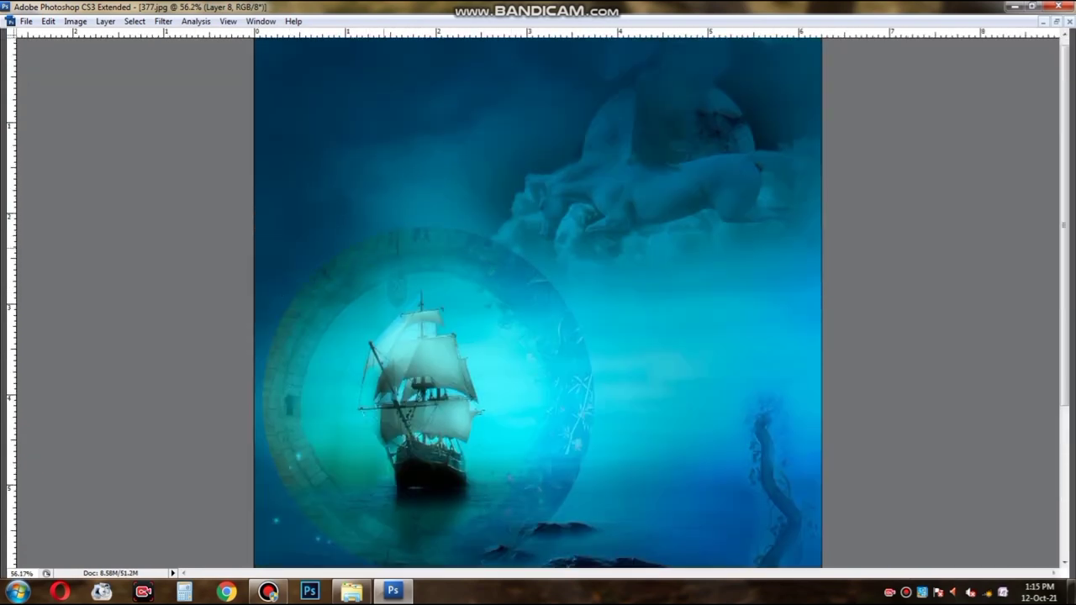
key("Tab")
Step: Add a mask to Layer 8 and paint black with a 500 px brush to fade the ring's top edge
key("ctrl+m")
scroll(576, 562, "down", 1)
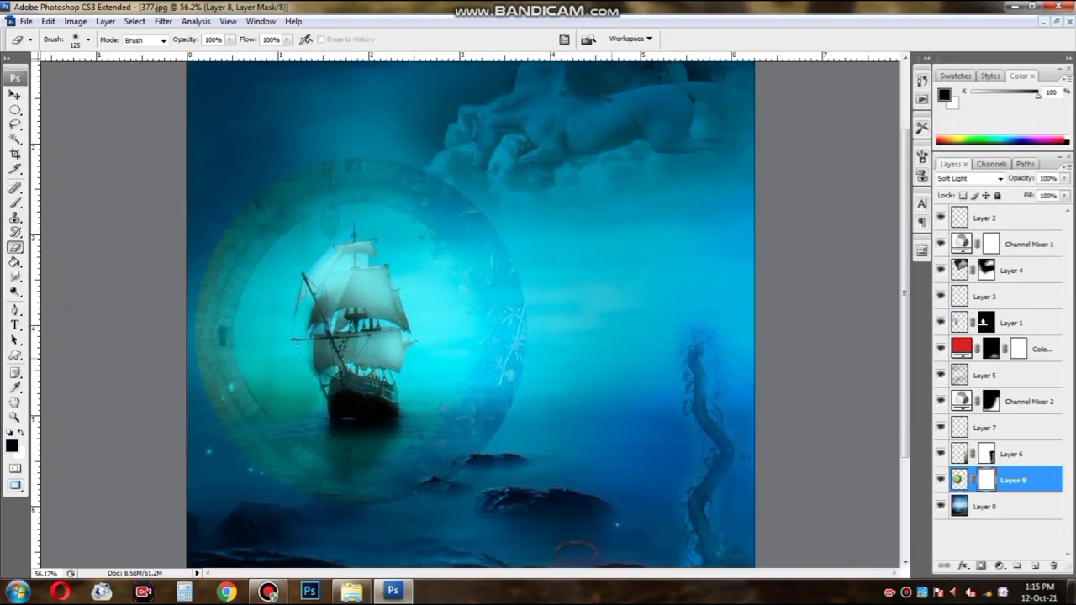
key("ctrl+grave")
key("b")
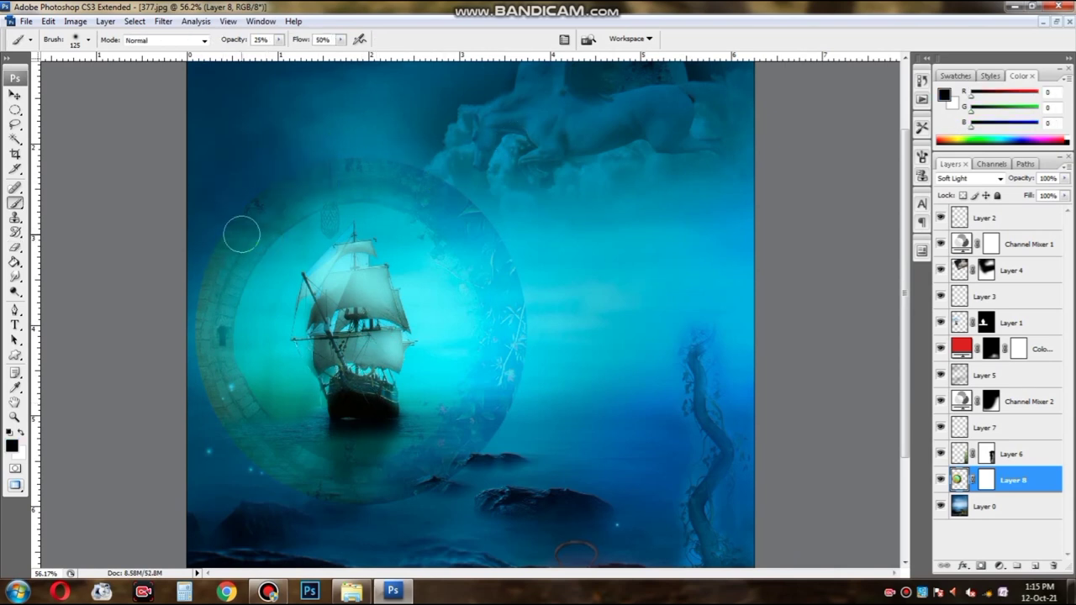
key("x")
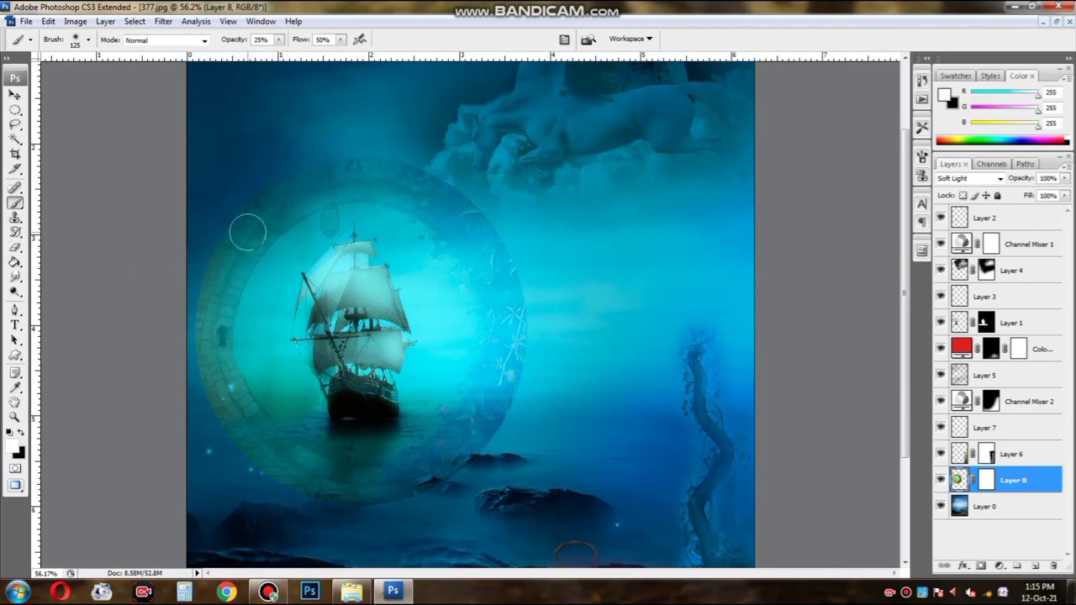
key("x")
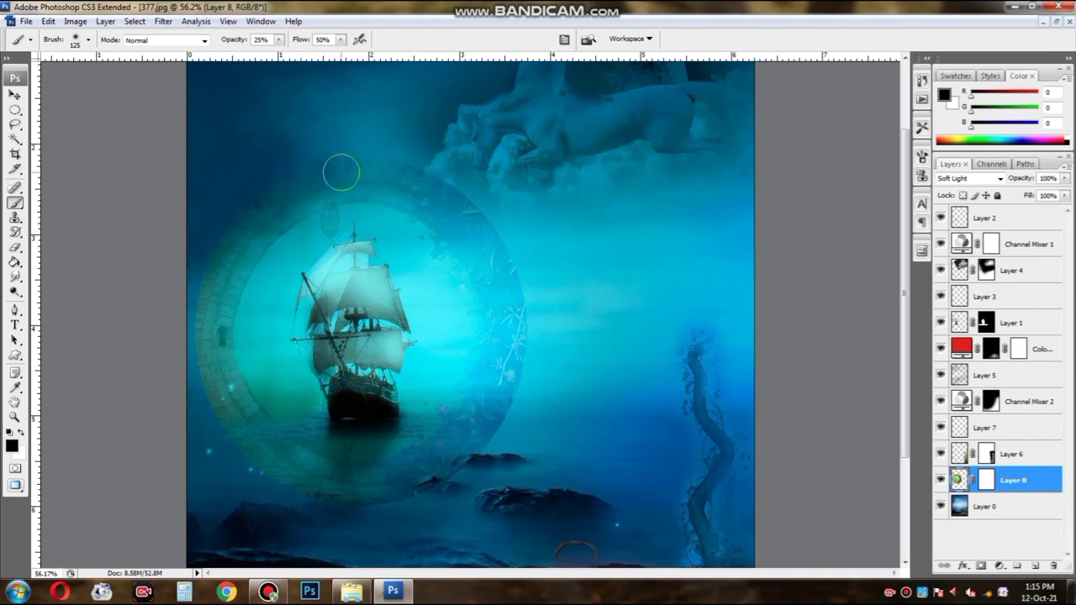
key("ctrl+backslash")
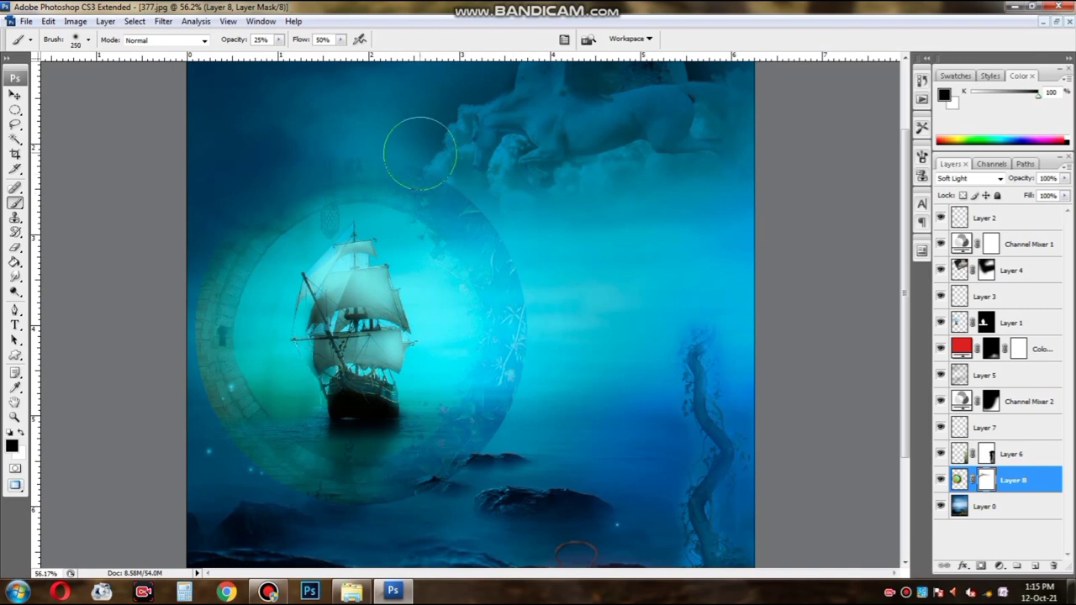
key("bracketright")
key("bracketright")
key("bracketright")
mouse_move(468, 151)
left_mouse_down()
mouse_move(504, 143)
mouse_move(519, 165)
left_mouse_up()
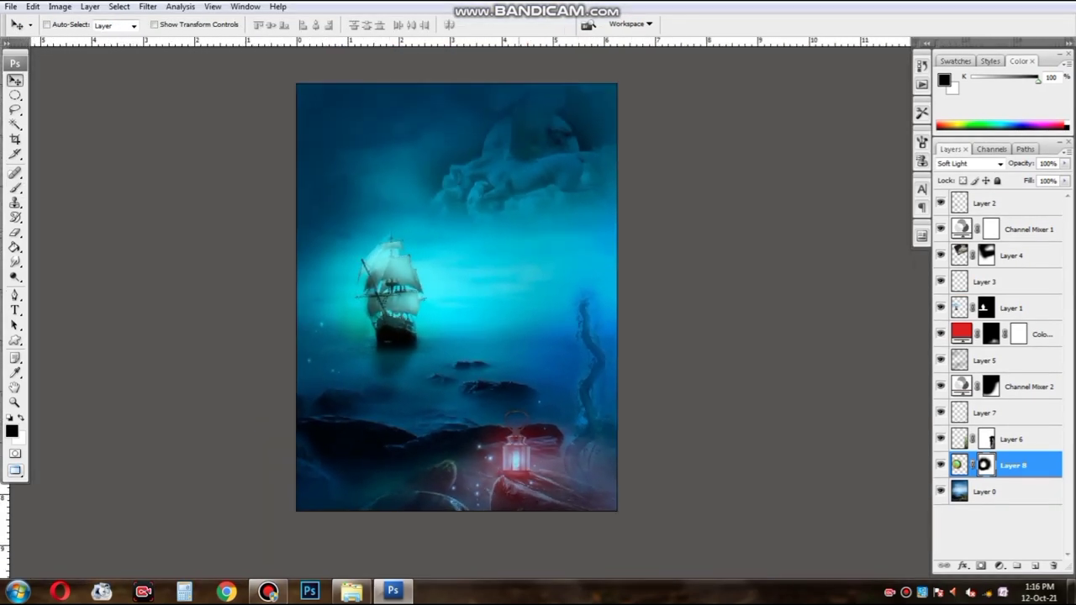
Step: Select Layer 4, the cloud horse, and move it down to sit just above Layer 8
right_click(519, 149)
left_click(546, 171)
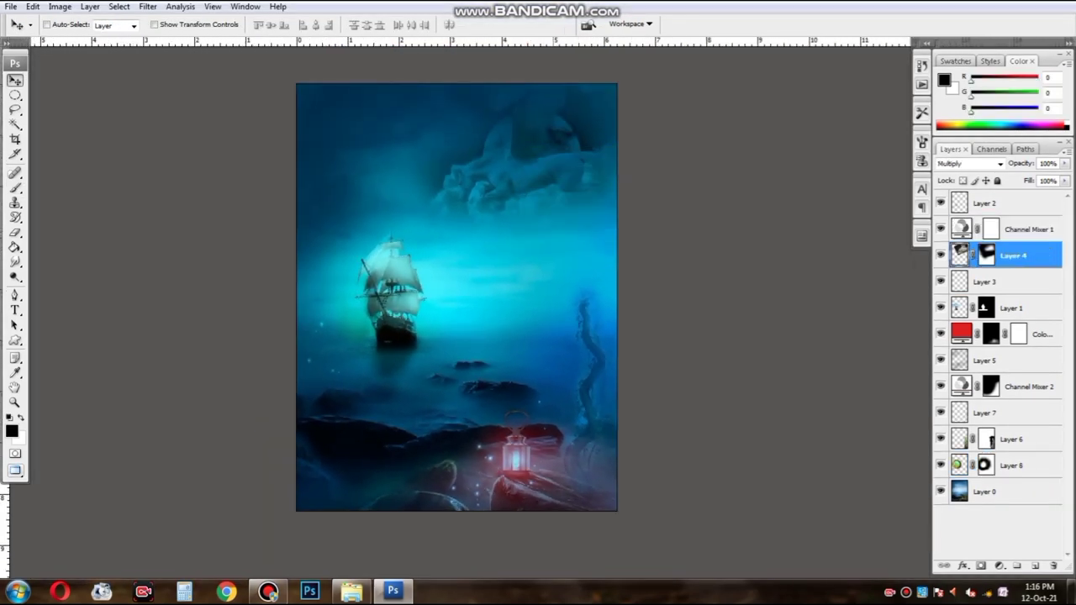
key("ctrl+bracketright")
key("ctrl+bracketright")
key("ctrl+bracketleft")
key("ctrl+bracketleft")
key("ctrl+bracketleft")
key("ctrl+bracketleft")
key("ctrl+bracketleft")
key("ctrl+bracketleft")
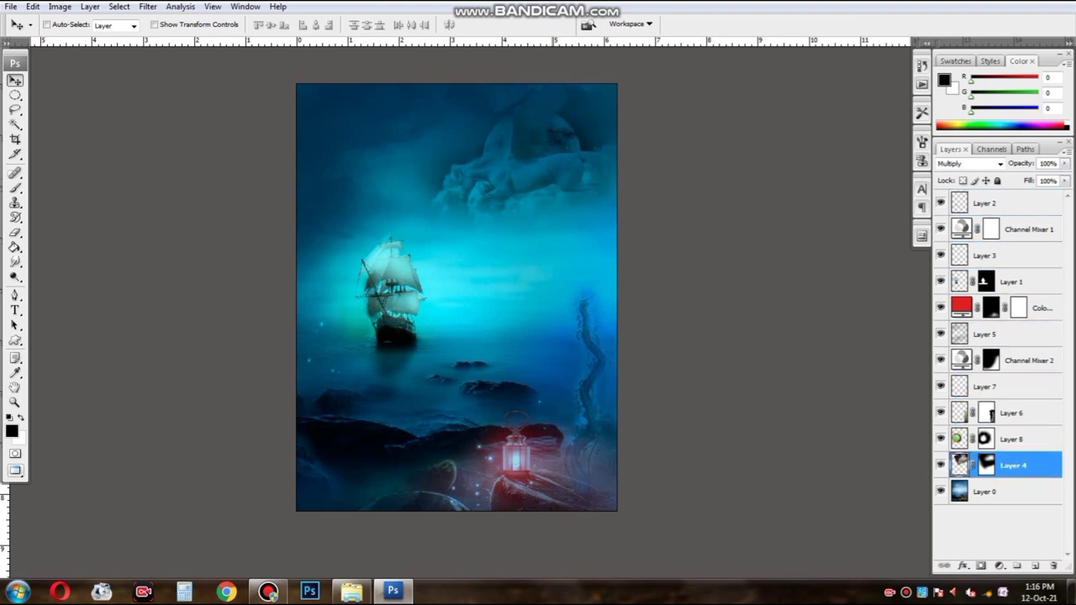
key("ctrl+bracketright")
key("ctrl+bracketleft")
key("ctrl+bracketright")
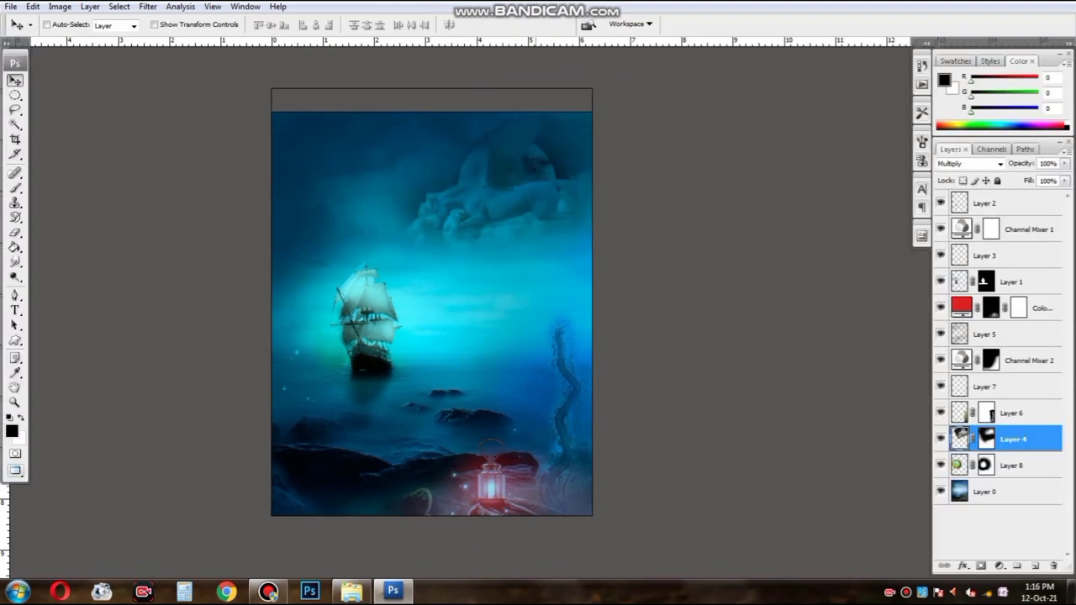
Step: Set up a soft white brush to paint on Layer 4's mask
key("b")
key("x")
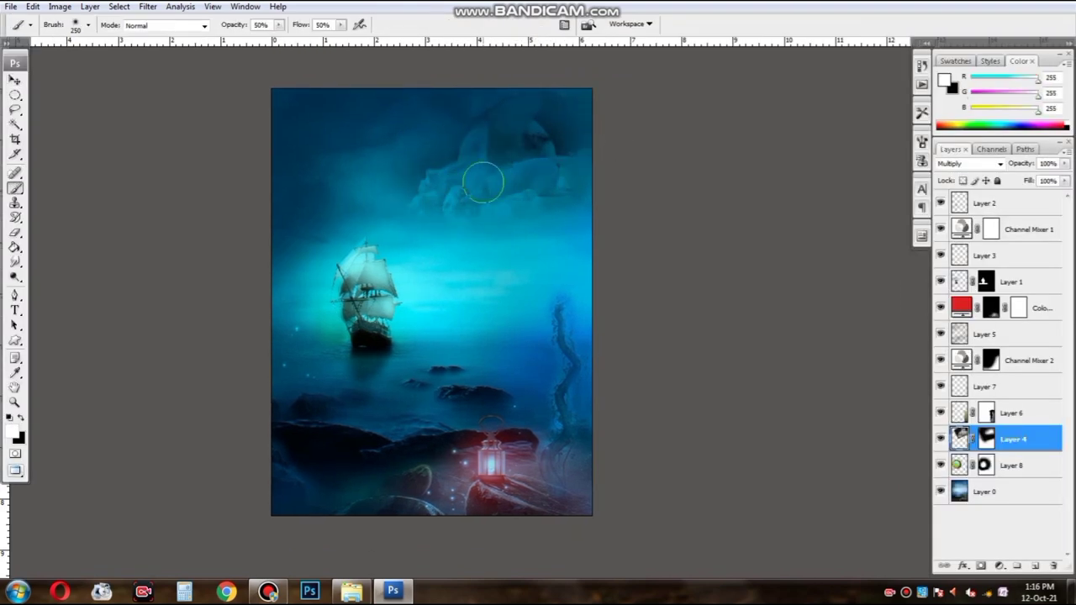
scroll(541, 168, "up", 1)
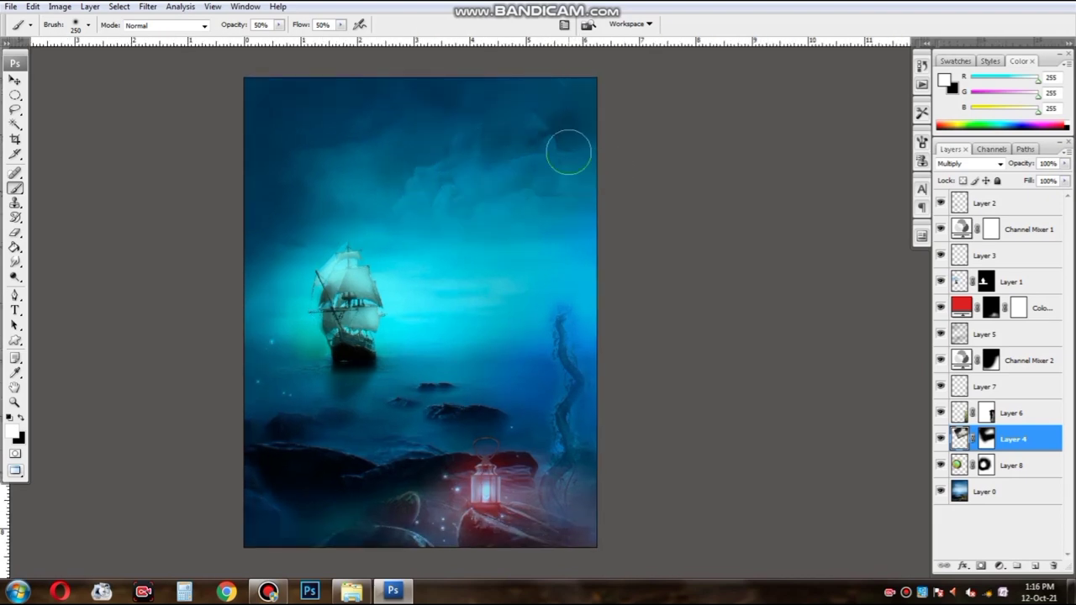
scroll(547, 203, "up", 1)
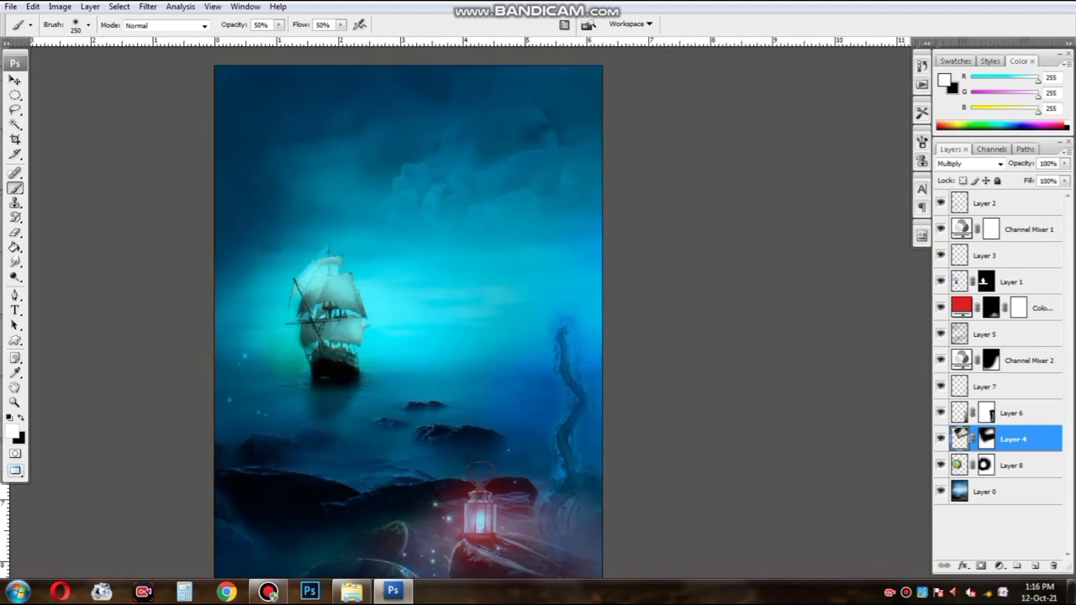
scroll(528, 136, "down", 2)
Step: Save the composite as JPEG named 1st in Desktop > YOUTUBE
key("v")
key("f")
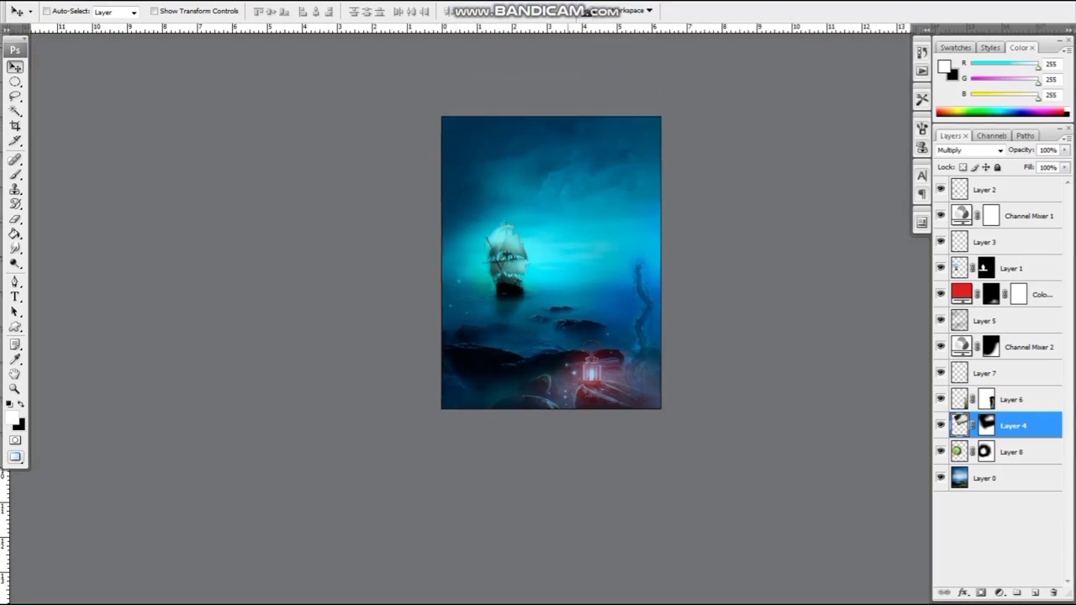
key("ctrl+shift+s")
key("Tab")
key("j")
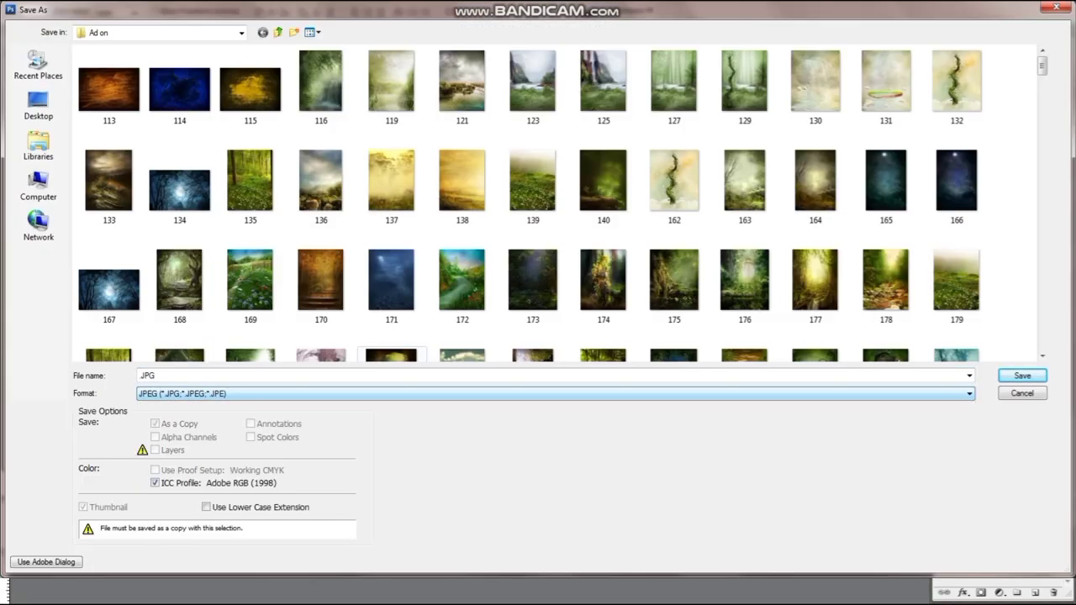
left_click(38, 106)
double_click(137, 244)
type("1st")
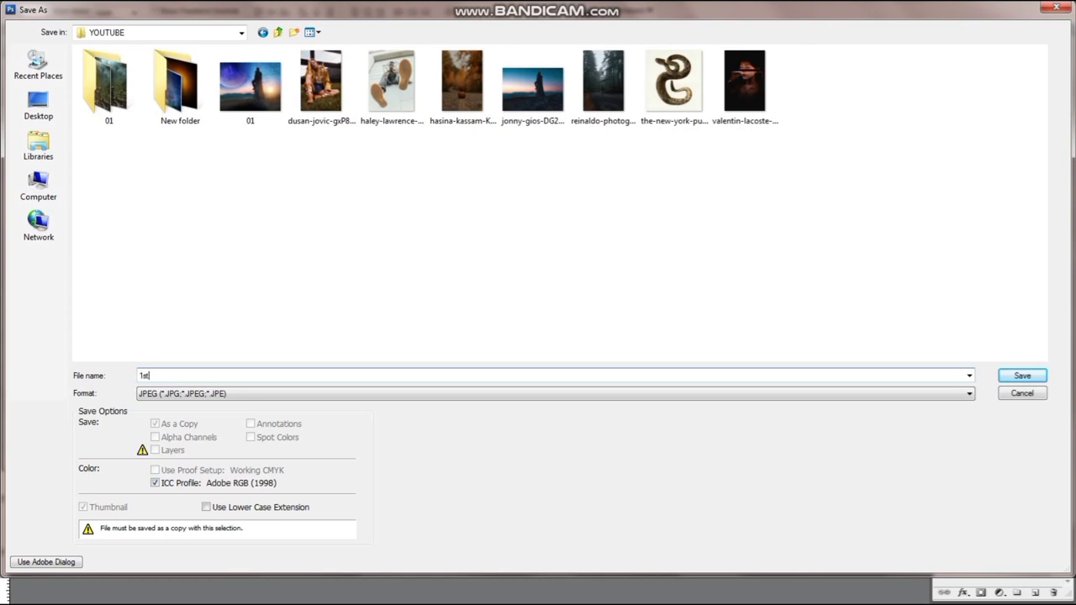
key("Return")
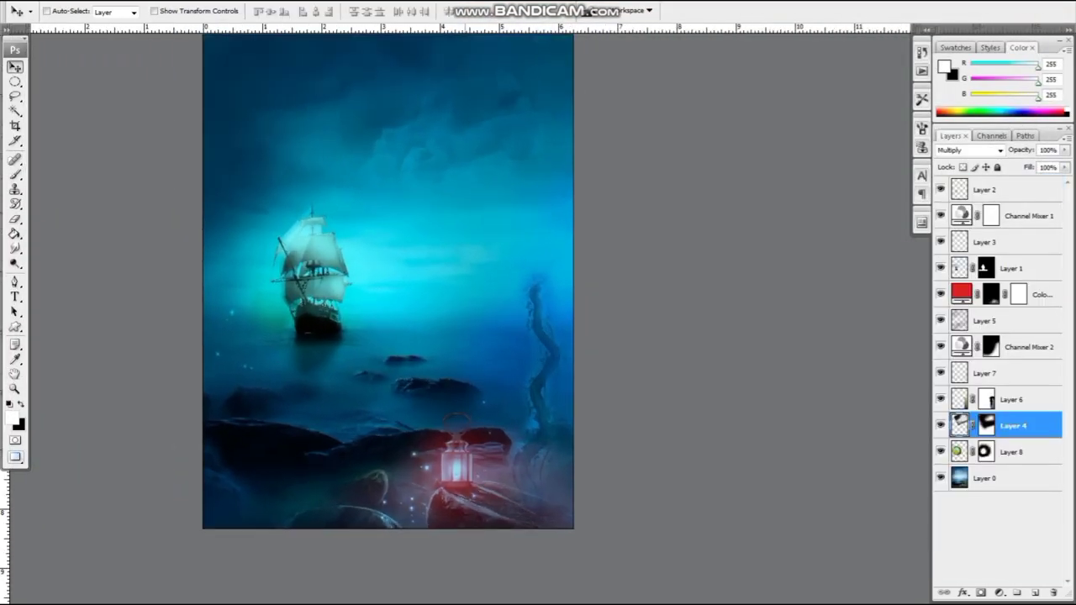